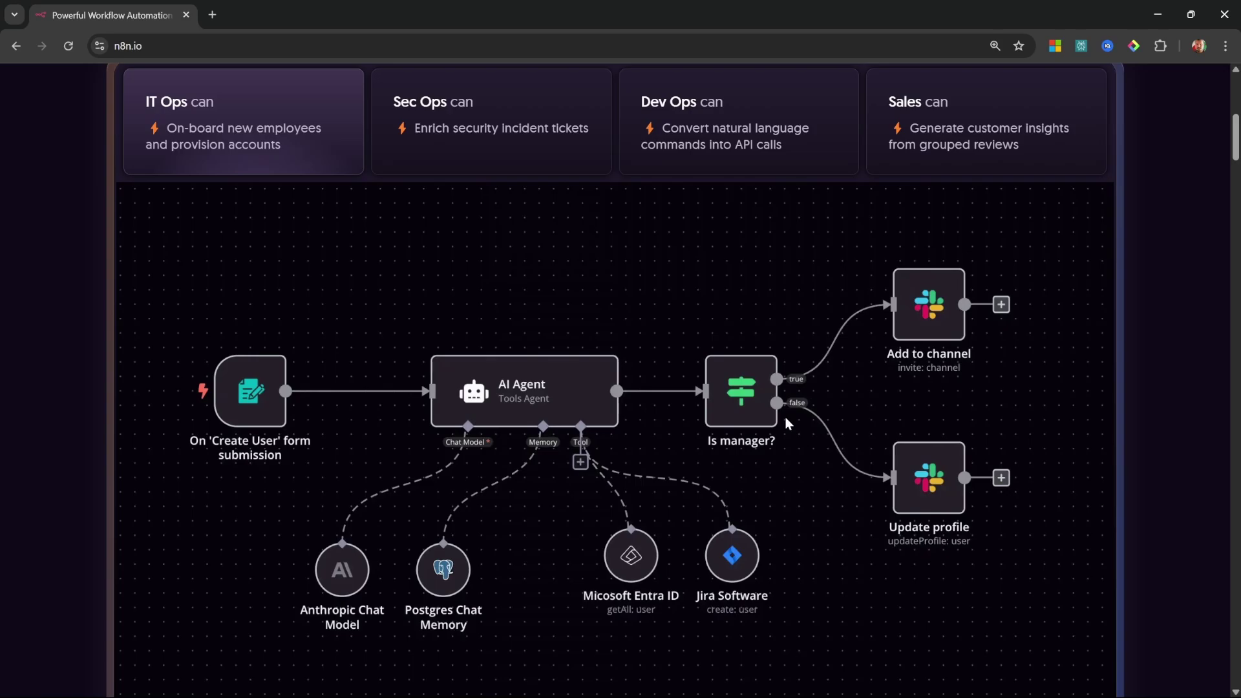
# - Open the n8n pricing page and switch the plan prices to monthly billing
pyautogui.scroll(1, 459, 355)
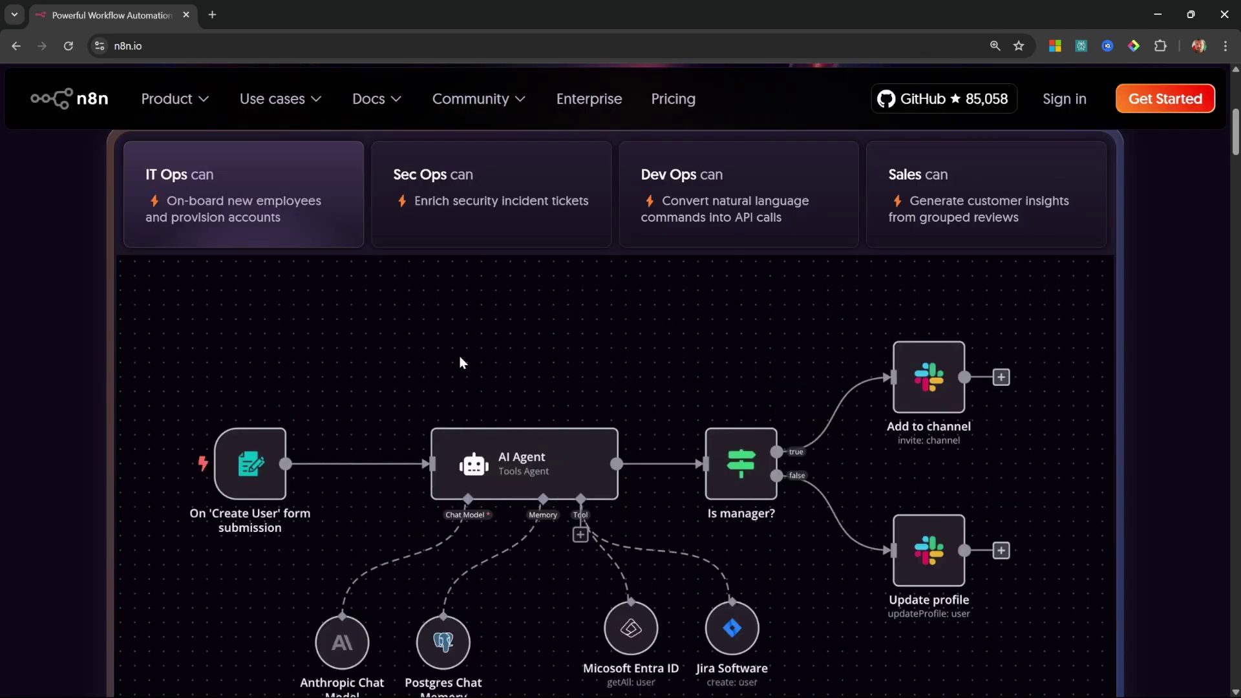
pyautogui.scroll(-1, 459, 358)
pyautogui.scroll(1, 569, 365)
pyautogui.scroll(3, 527, 271)
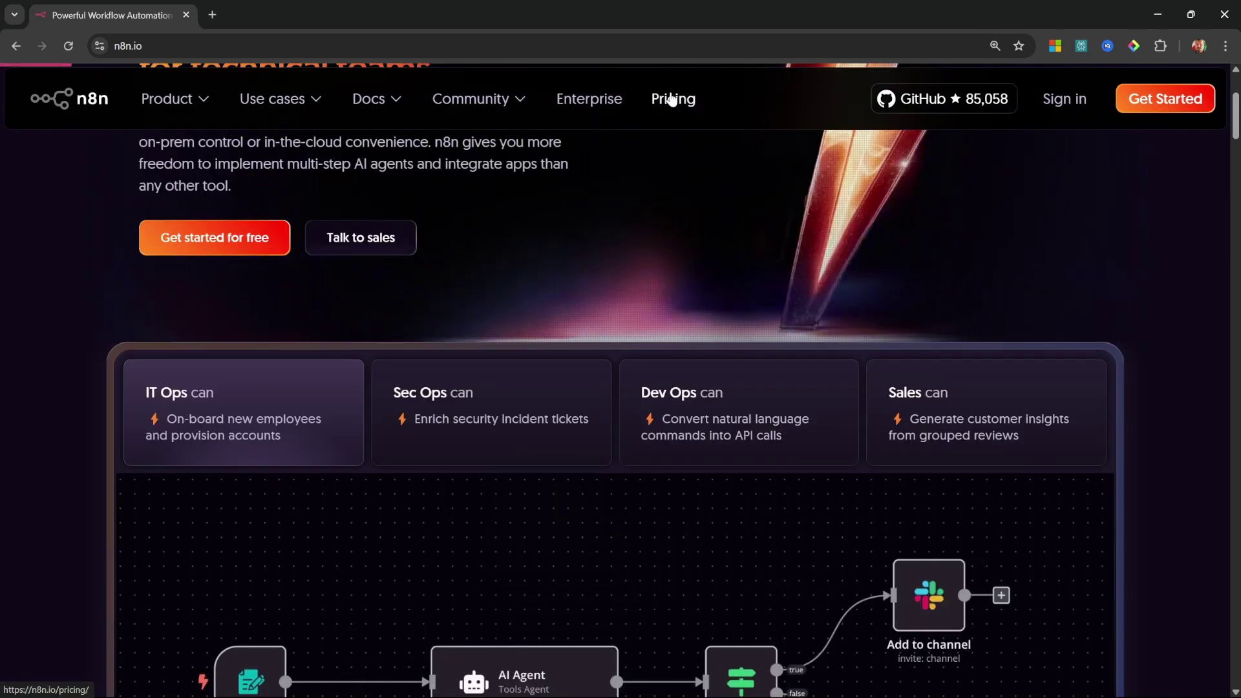
pyautogui.click(672, 100)
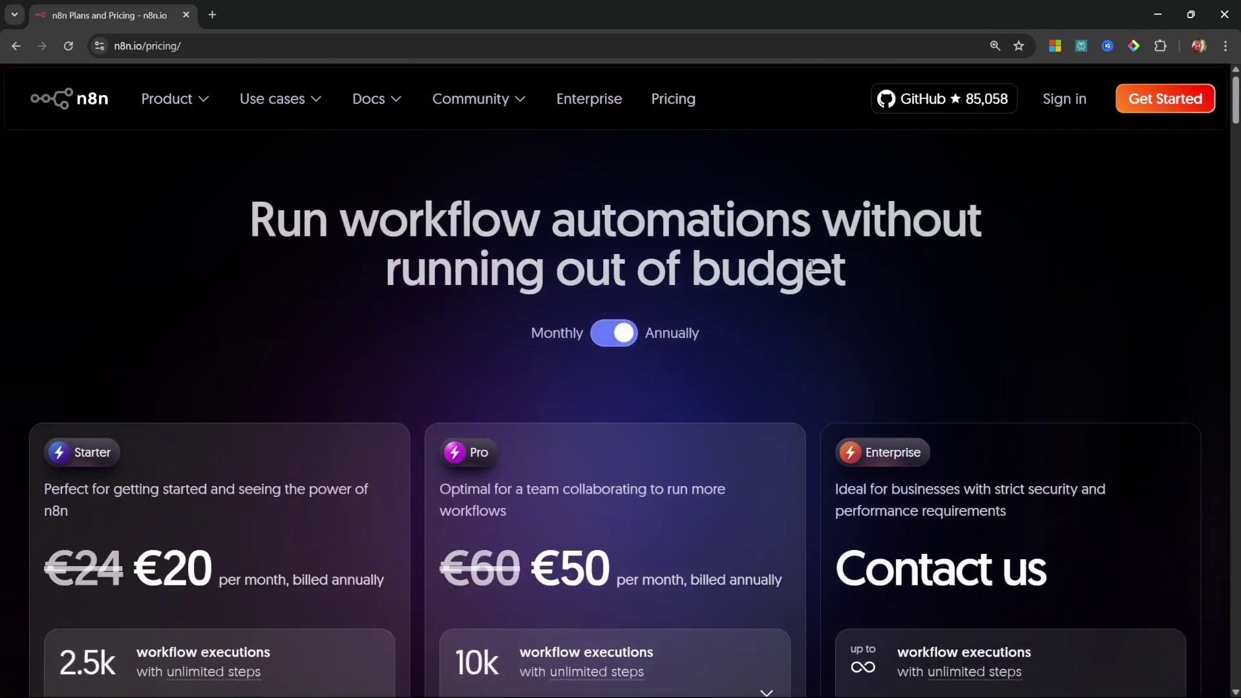
pyautogui.scroll(-2, 808, 265)
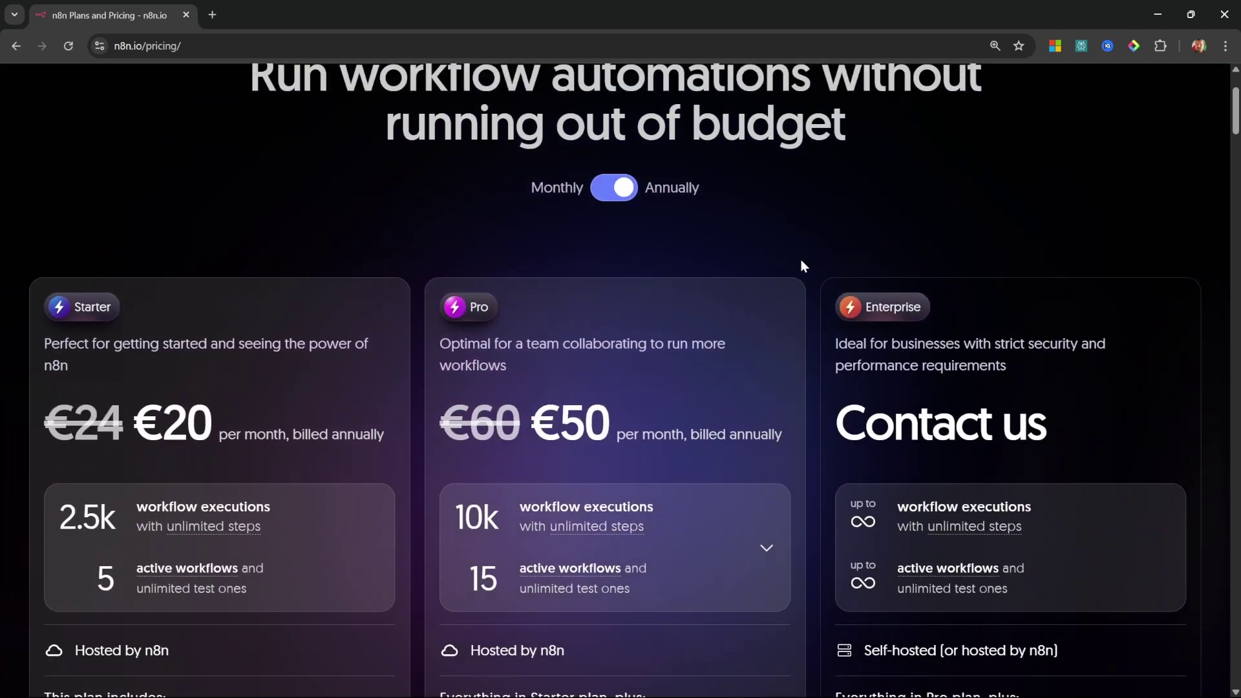
pyautogui.click(623, 194)
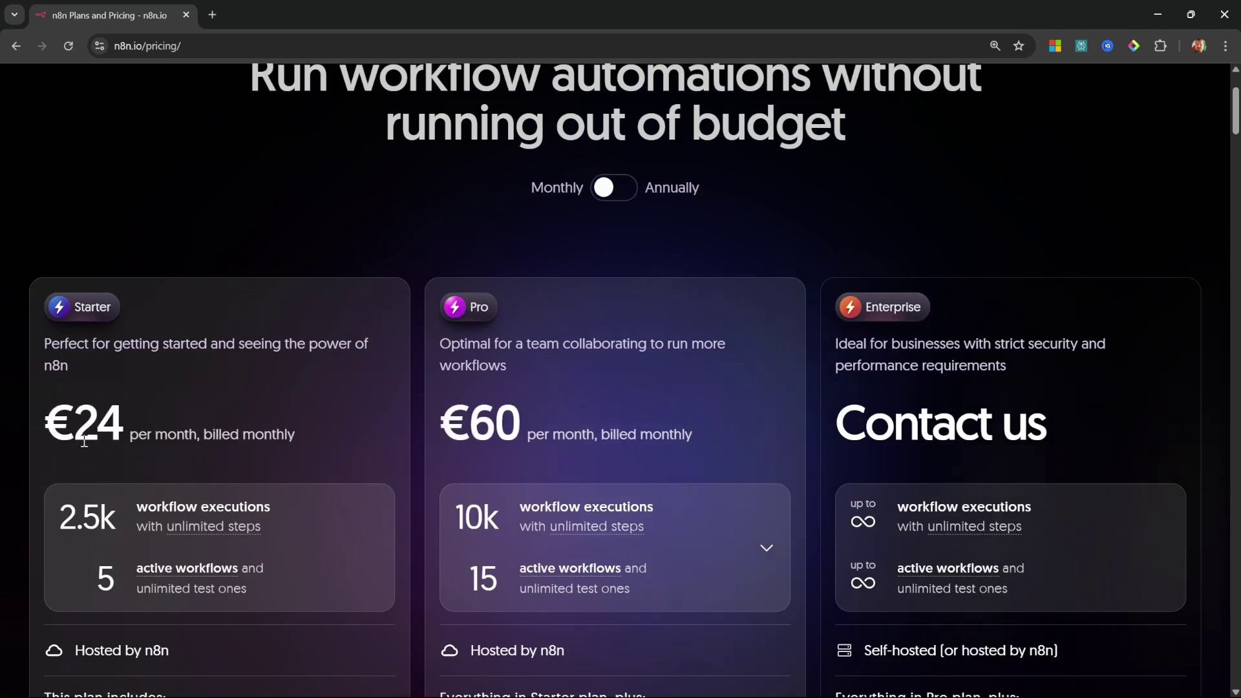
# - Examine the Starter plan's limits on workflow executions and active workflows
pyautogui.scroll(-2, 84, 441)
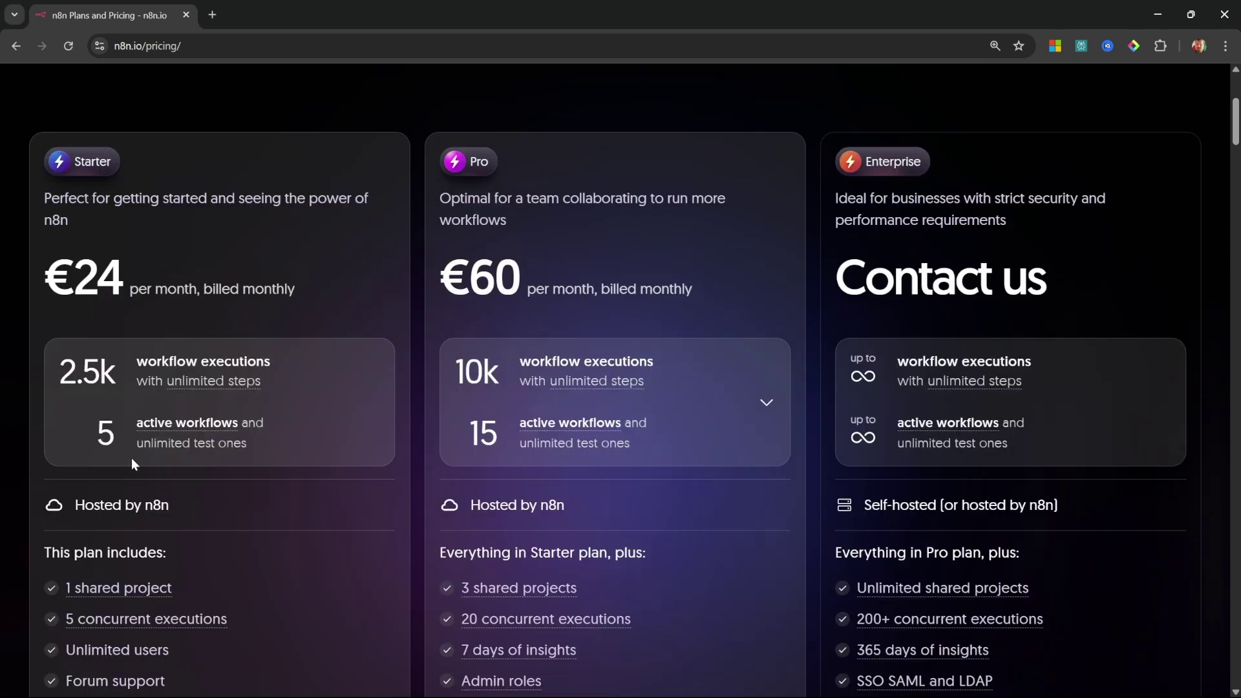
pyautogui.moveTo(97, 434); pyautogui.dragTo(114, 437)
pyautogui.moveTo(57, 374); pyautogui.dragTo(110, 370)
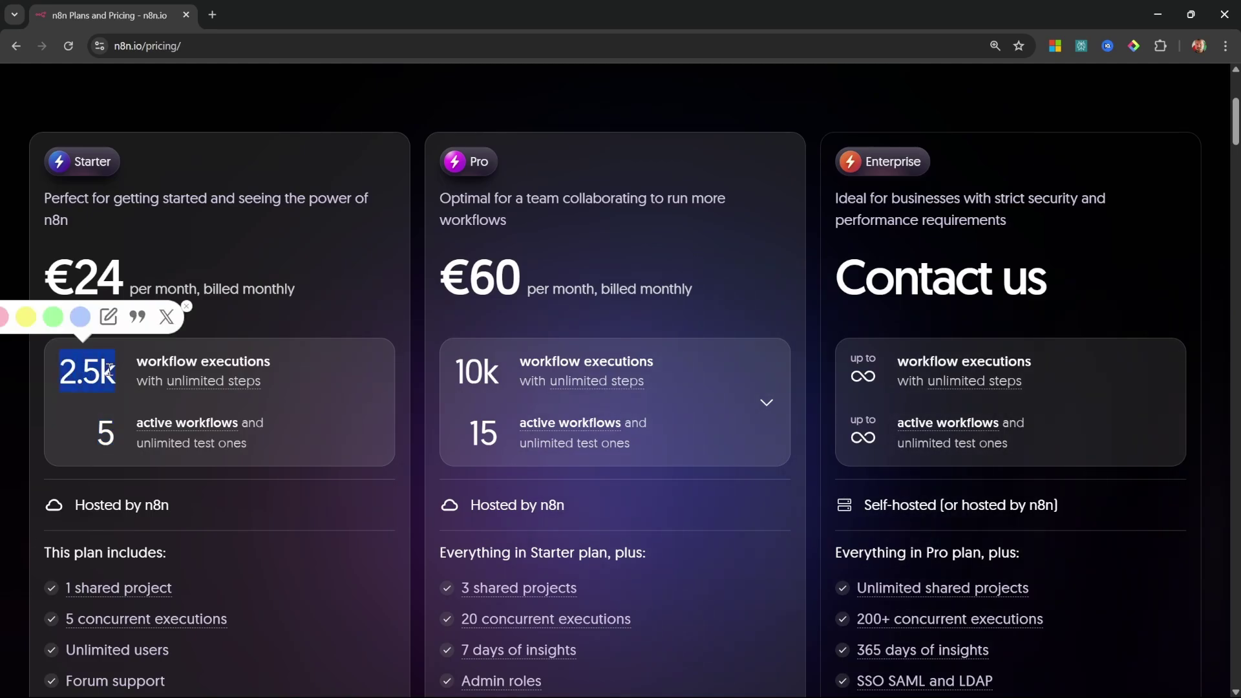
pyautogui.click(67, 380)
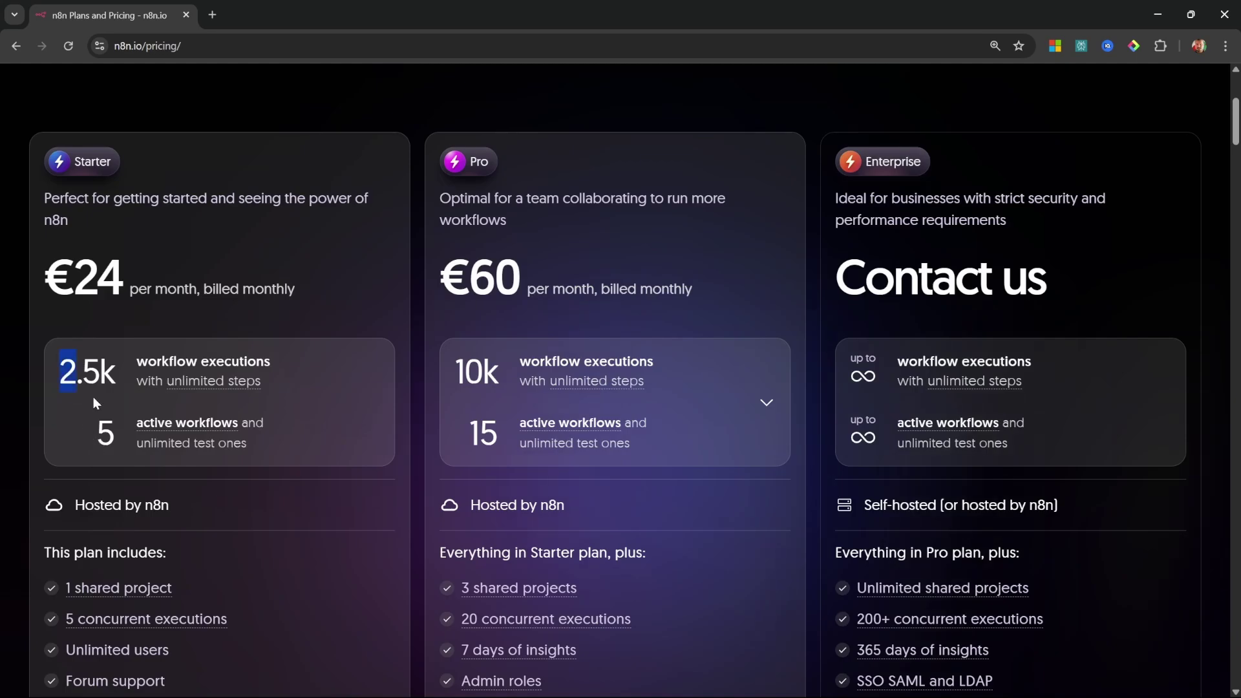
pyautogui.moveTo(94, 398)
pyautogui.mouseDown()
pyautogui.moveTo(135, 444)
pyautogui.moveTo(289, 451)
pyautogui.mouseUp()
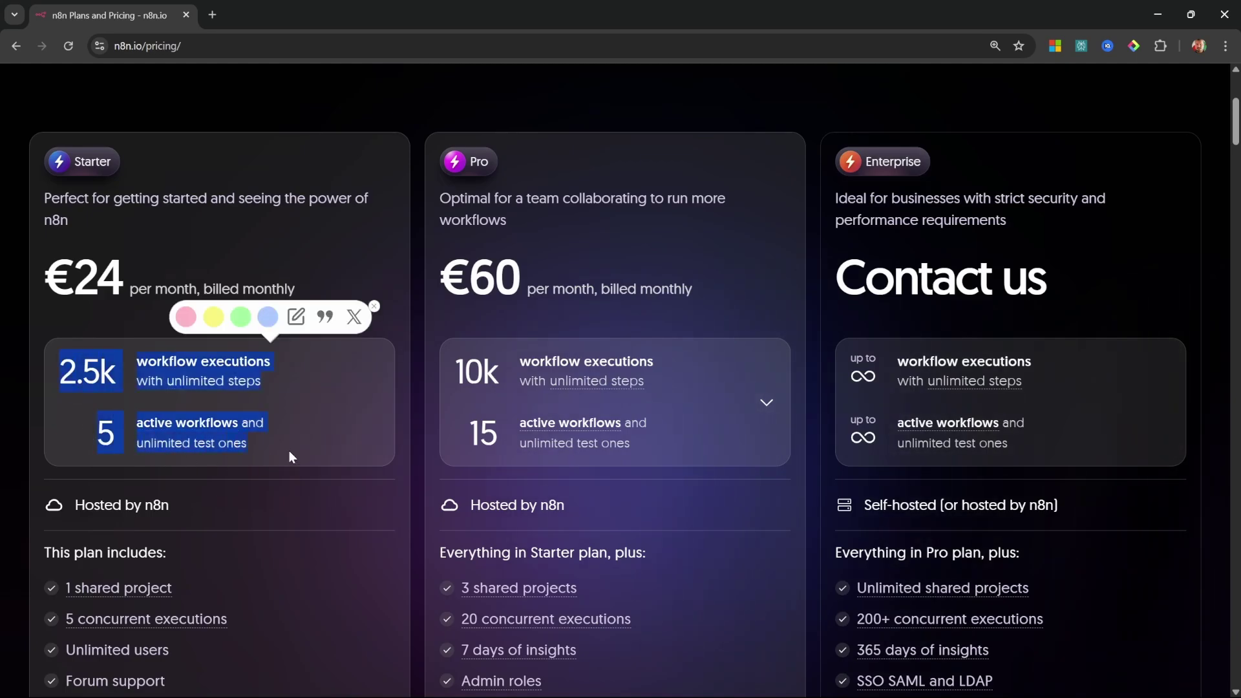
pyautogui.click(289, 451)
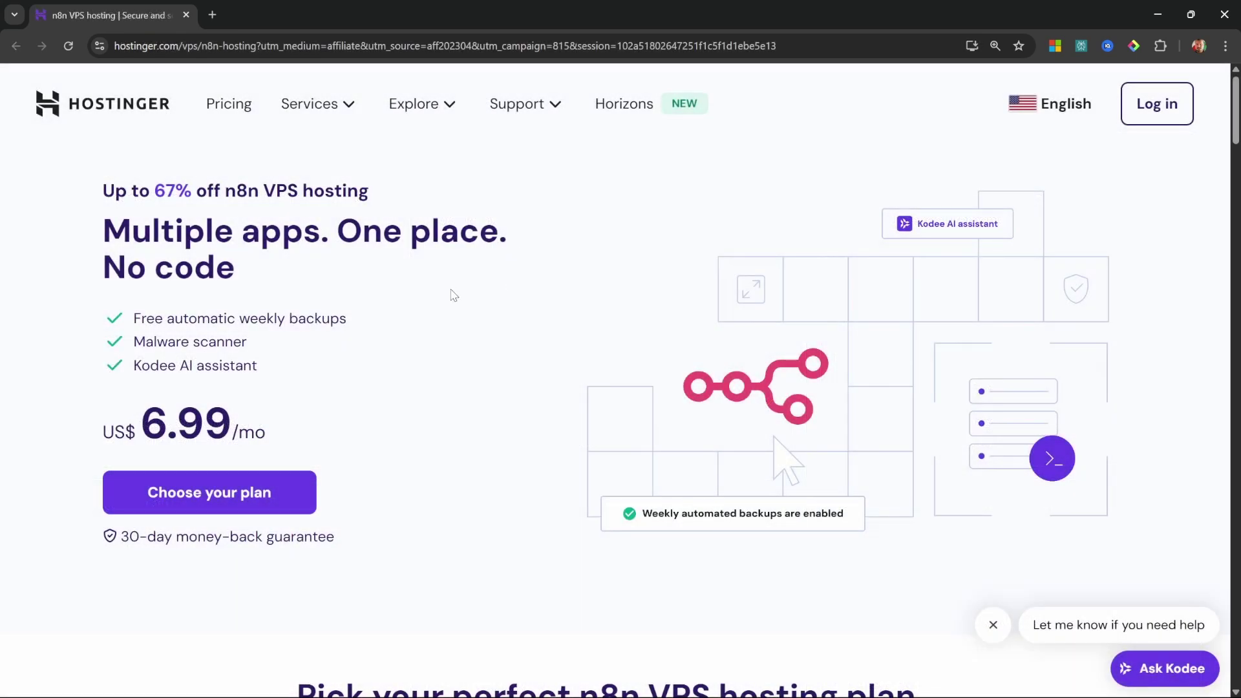
# - Examine the advertised monthly price on Hostinger's n8n VPS hosting page
pyautogui.moveTo(102, 421); pyautogui.dragTo(295, 446)
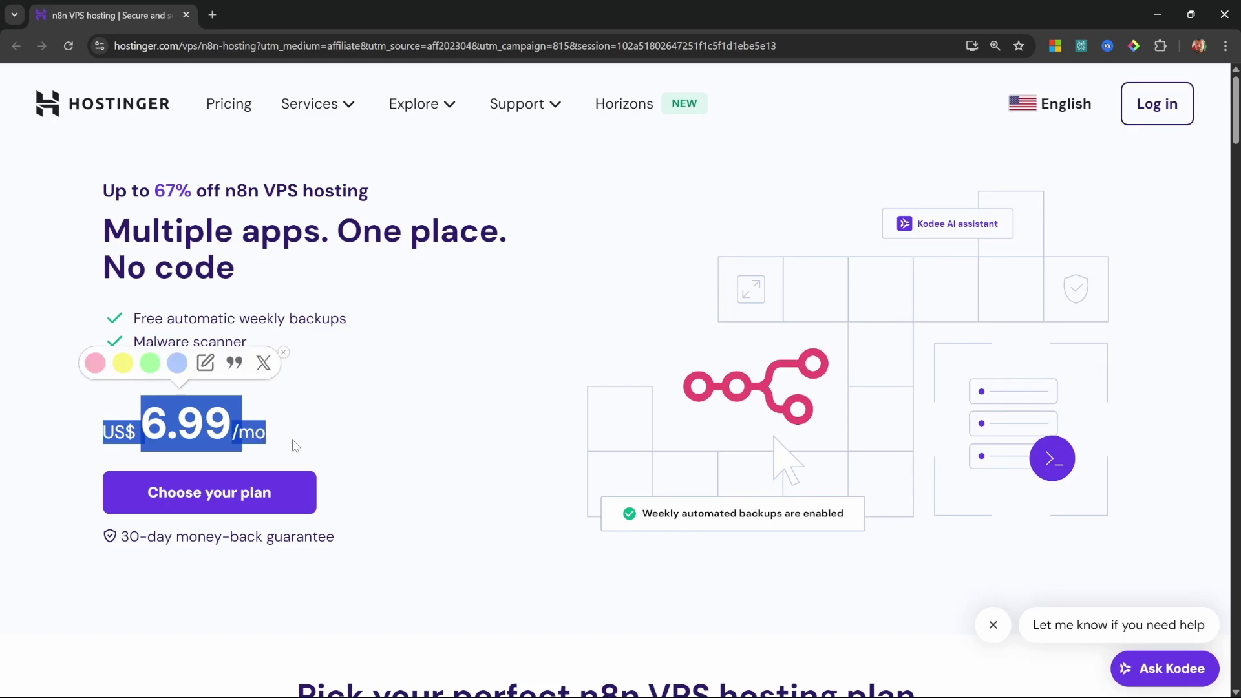
pyautogui.click(295, 446)
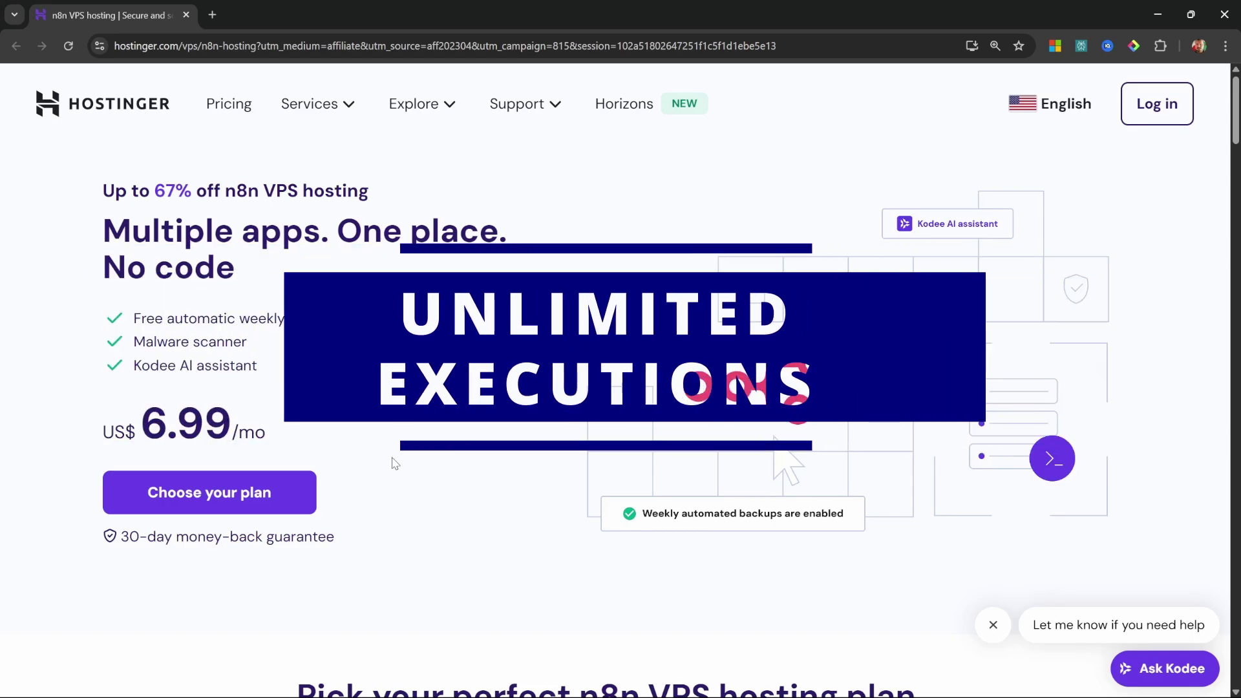
pyautogui.scroll(-9, 452, 356)
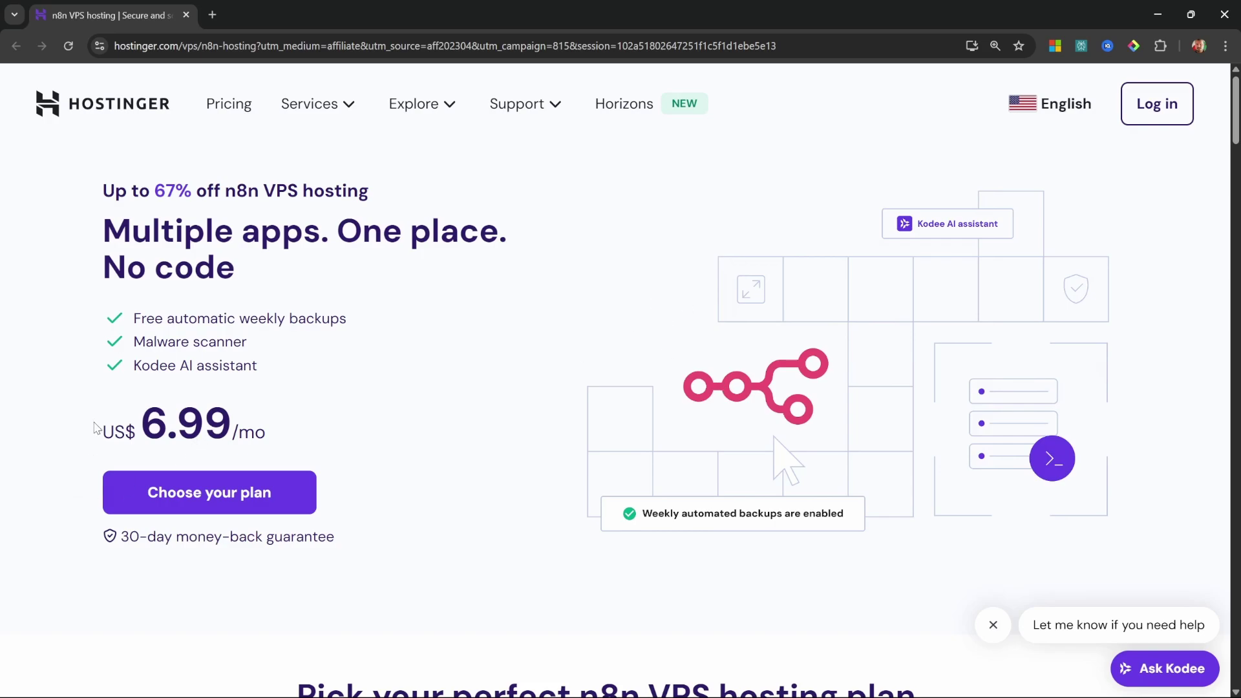
pyautogui.moveTo(94, 426); pyautogui.dragTo(297, 438)
pyautogui.click(346, 442)
# - Compare the n8n VPS hosting plans and examine the CPU, RAM and disk specifications of KVM 2
pyautogui.scroll(-8, 672, 262)
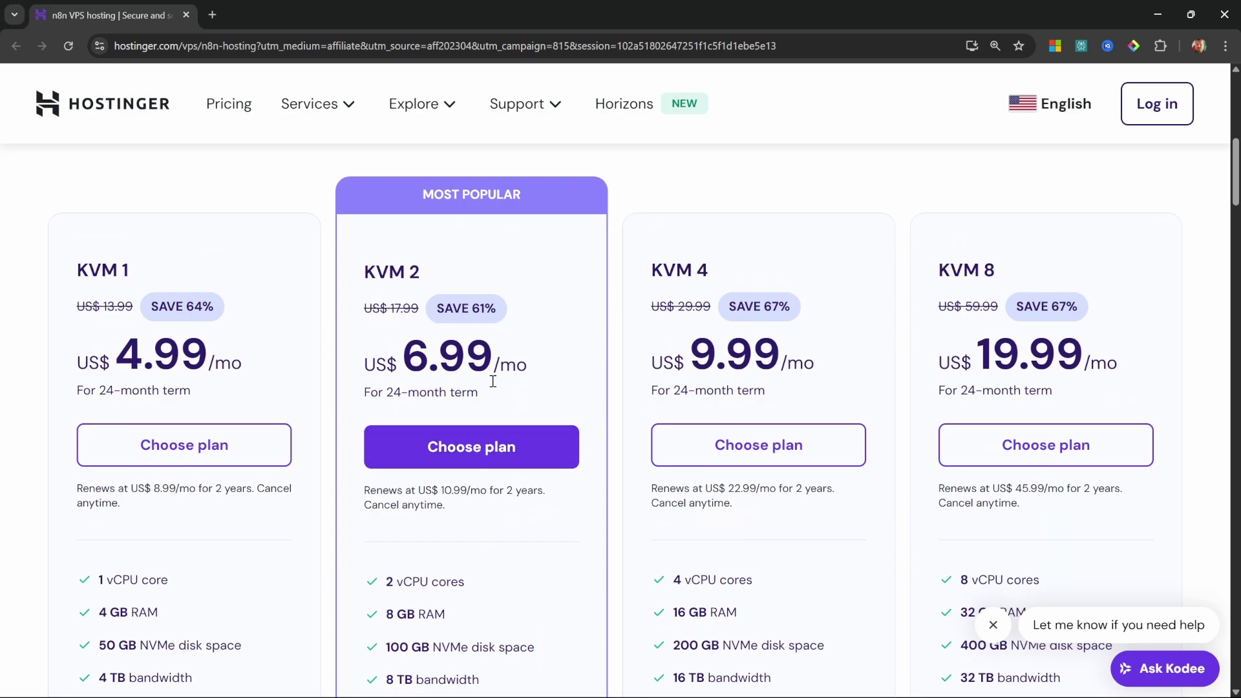
pyautogui.scroll(-3, 504, 381)
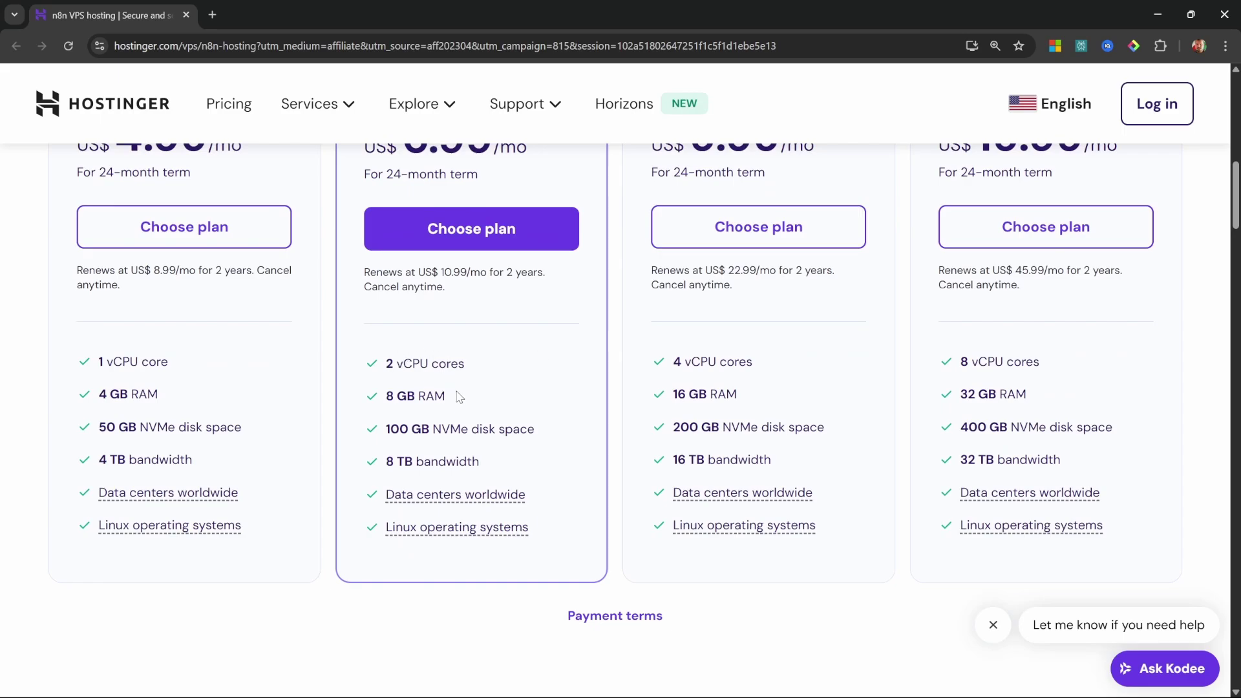
pyautogui.moveTo(387, 430); pyautogui.dragTo(364, 379)
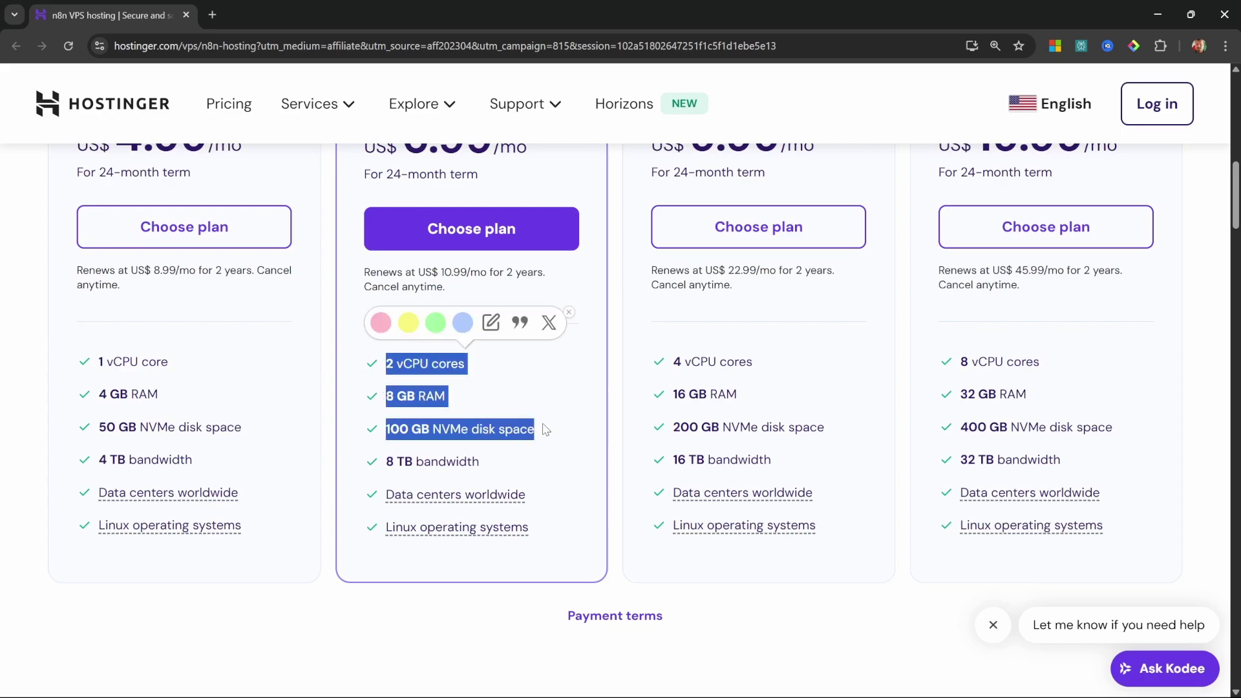
pyautogui.click(543, 429)
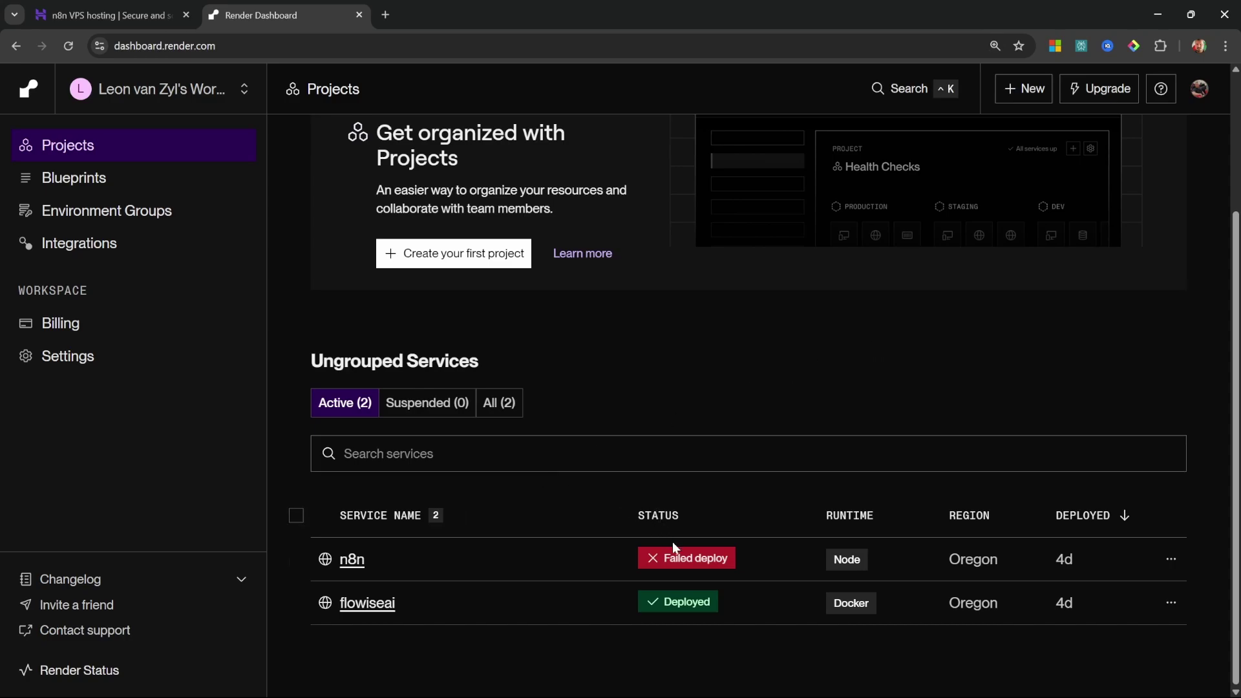
# - Open the n8n service in the Render dashboard and examine the log of its most recent failed deploy
pyautogui.click(345, 559)
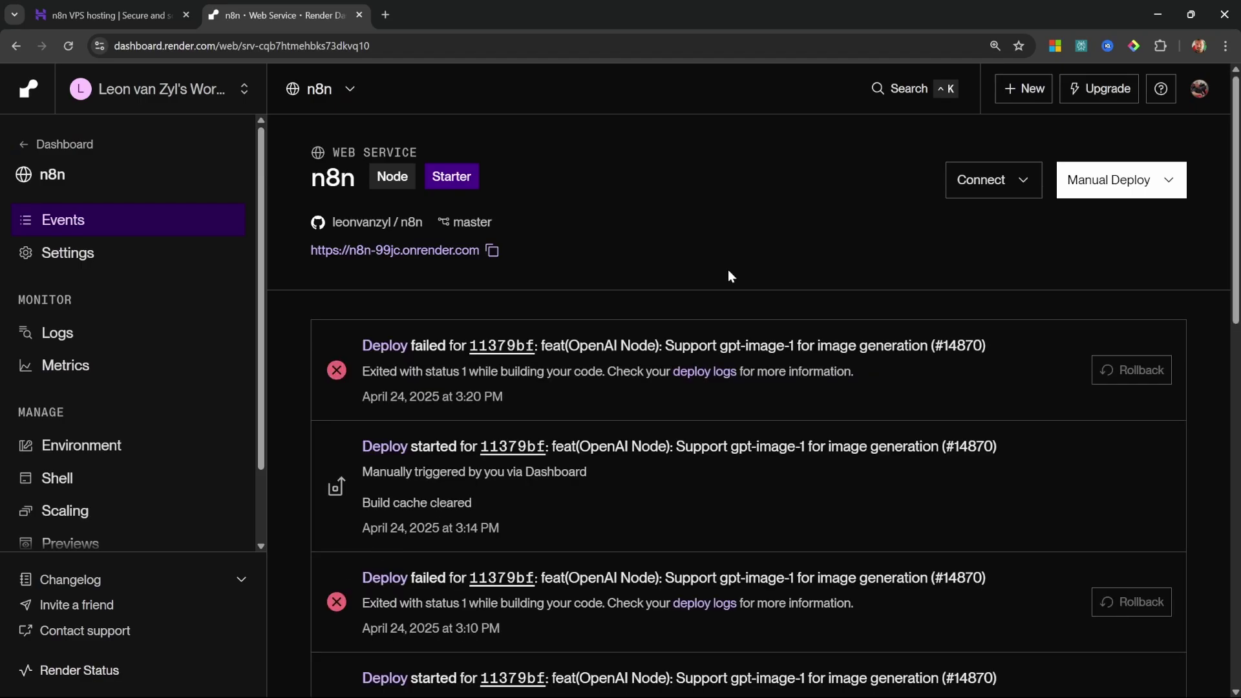
pyautogui.click(401, 347)
pyautogui.scroll(-2, 644, 455)
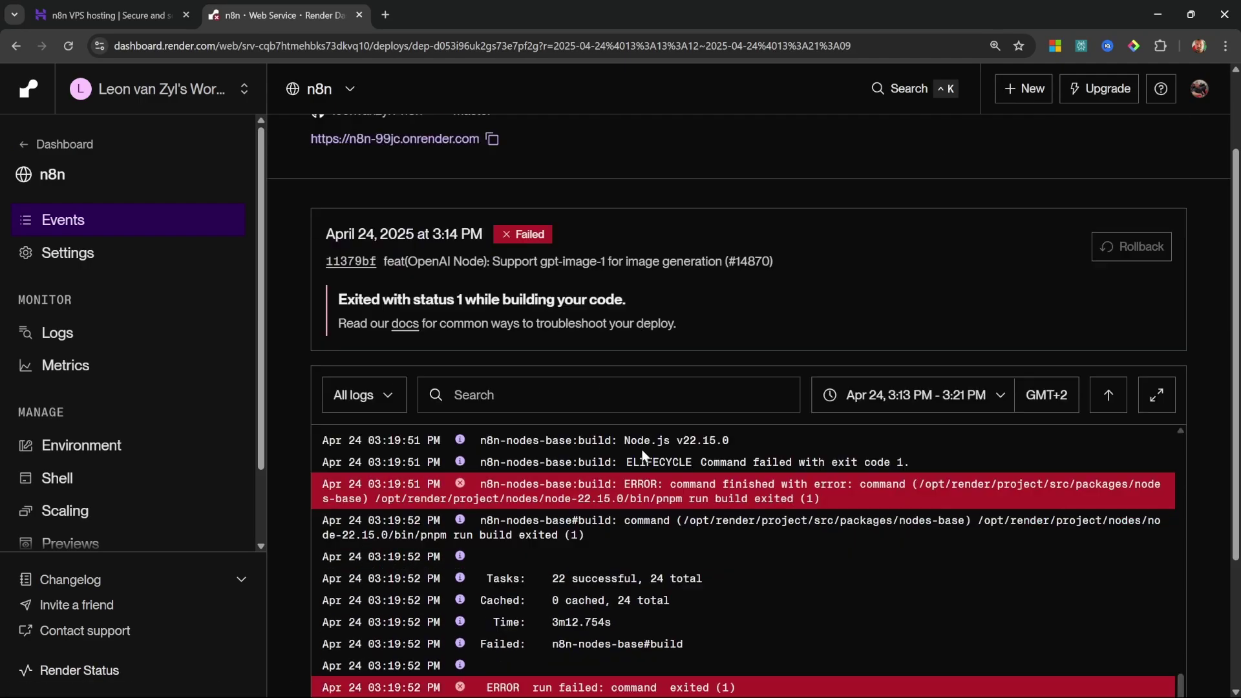
pyautogui.scroll(-1, 643, 454)
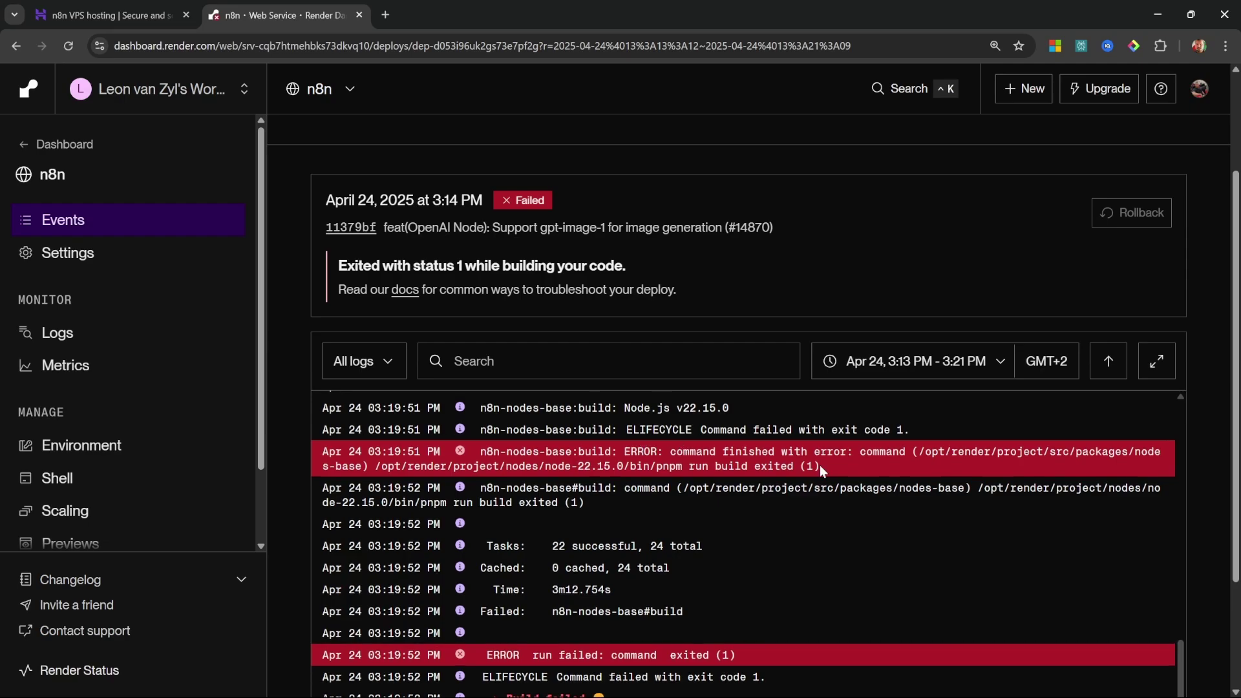
pyautogui.scroll(-3, 834, 485)
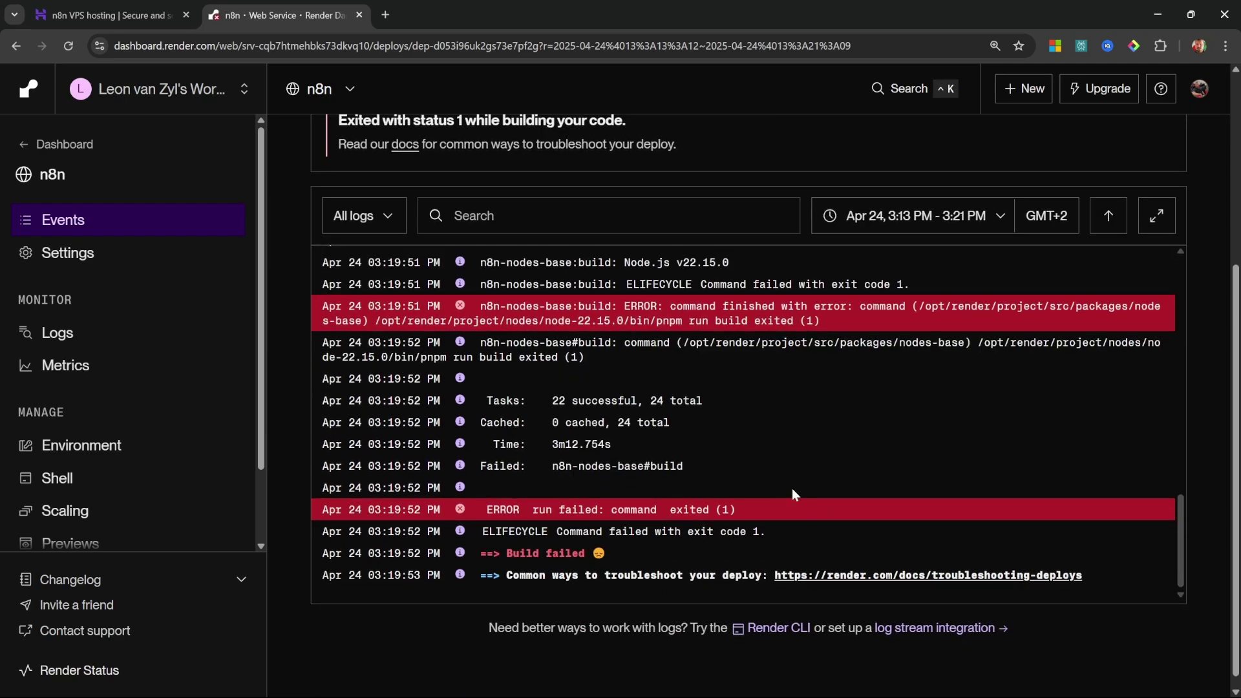
pyautogui.scroll(5, 797, 468)
# - Open the n8n service's instance types and compare the Starter resources with Hostinger's KVM 2 plan
pyautogui.click(448, 171)
pyautogui.scroll(-3, 453, 175)
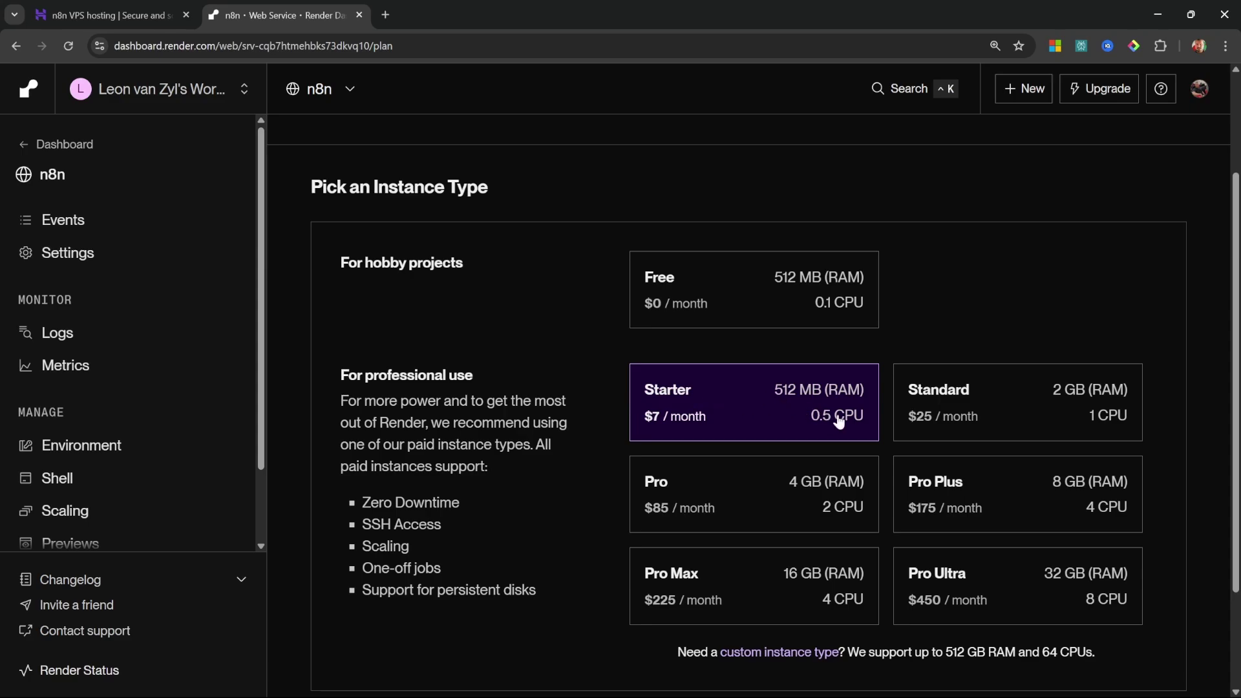
pyautogui.click(107, 15)
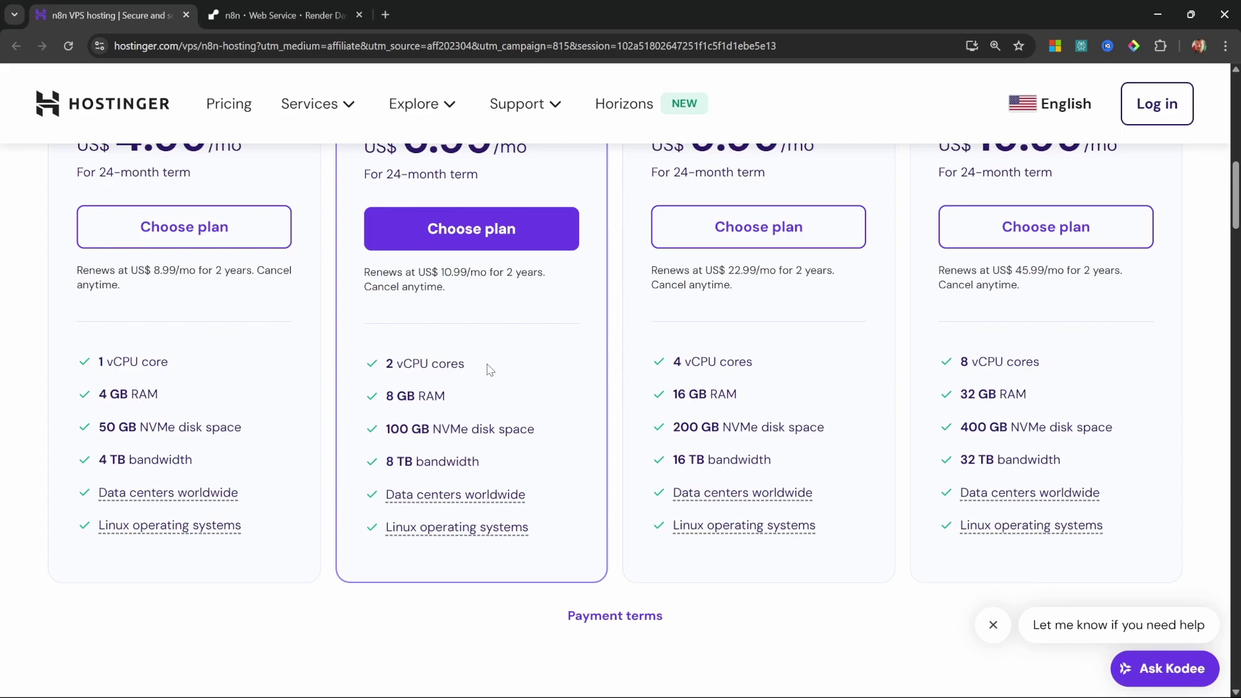
pyautogui.hotkey('ctrl', 'Tab')
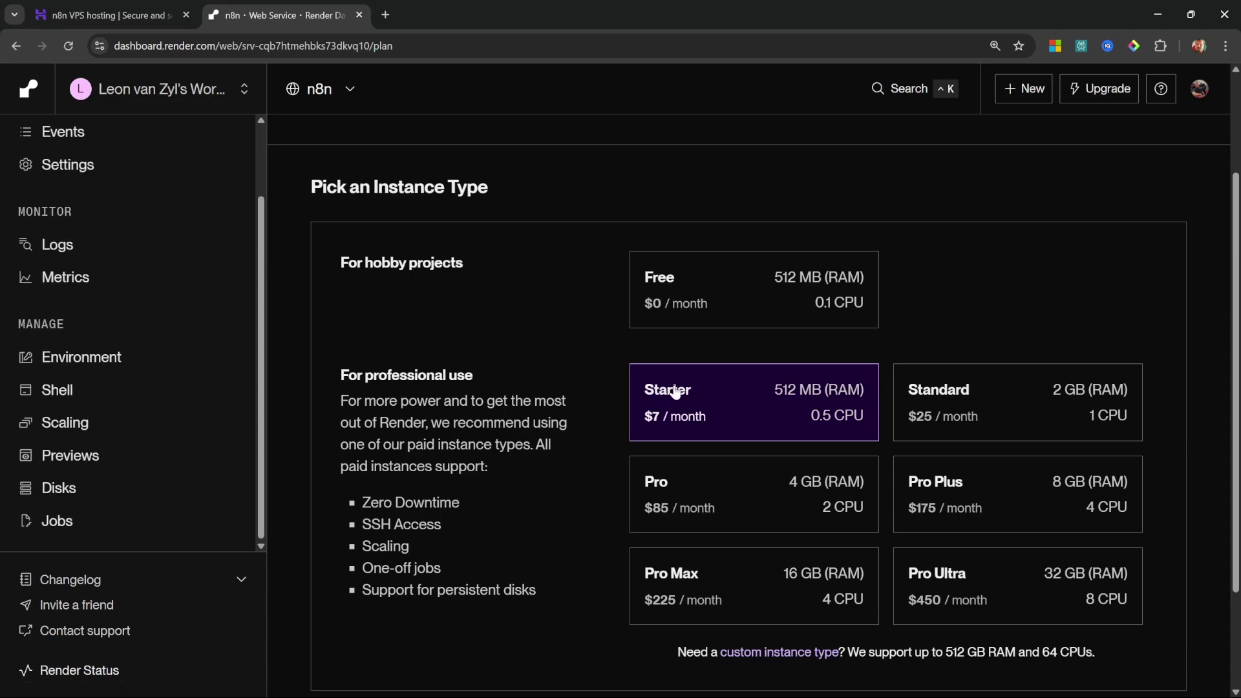
# - Review the n8n service's disk configuration and snapshots, and go back to the instance types
pyautogui.click(70, 498)
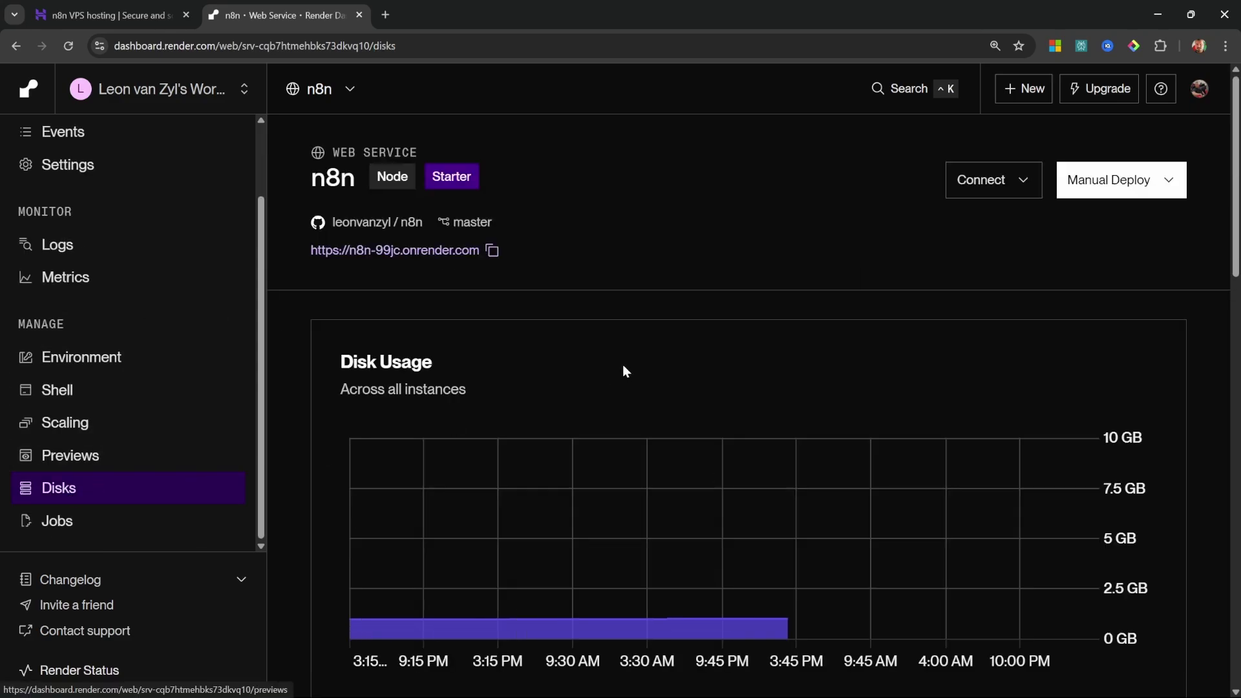
pyautogui.scroll(-8, 625, 370)
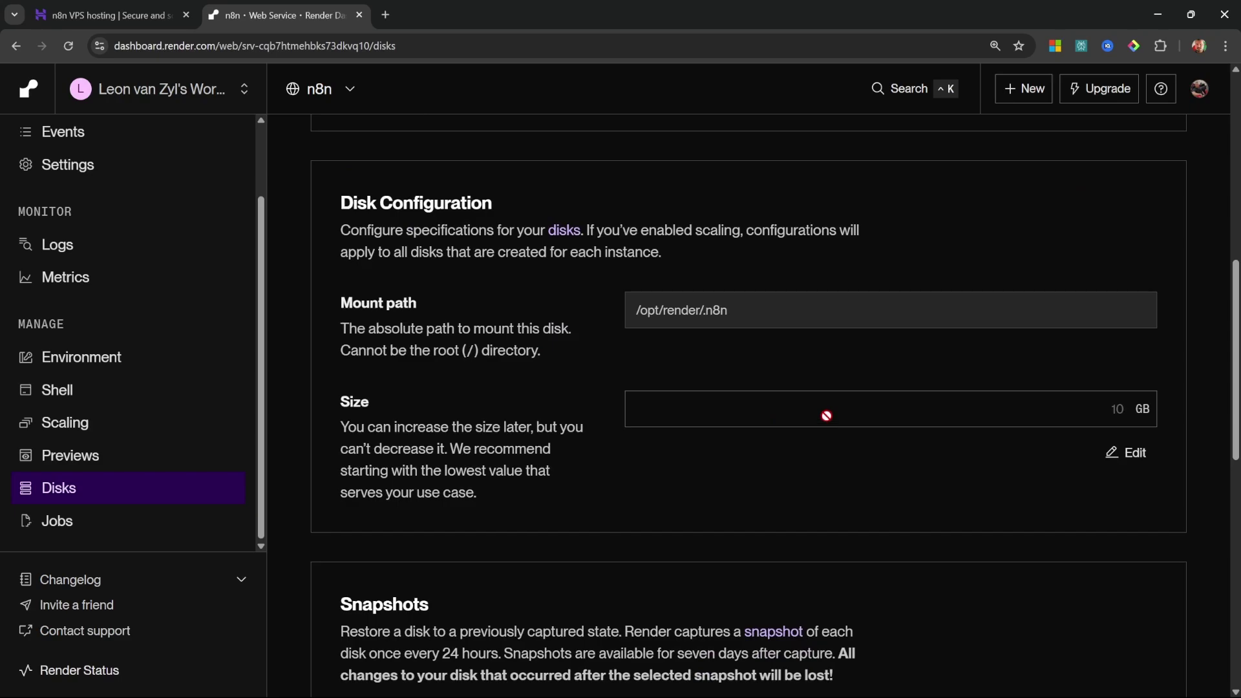
pyautogui.scroll(-2, 826, 415)
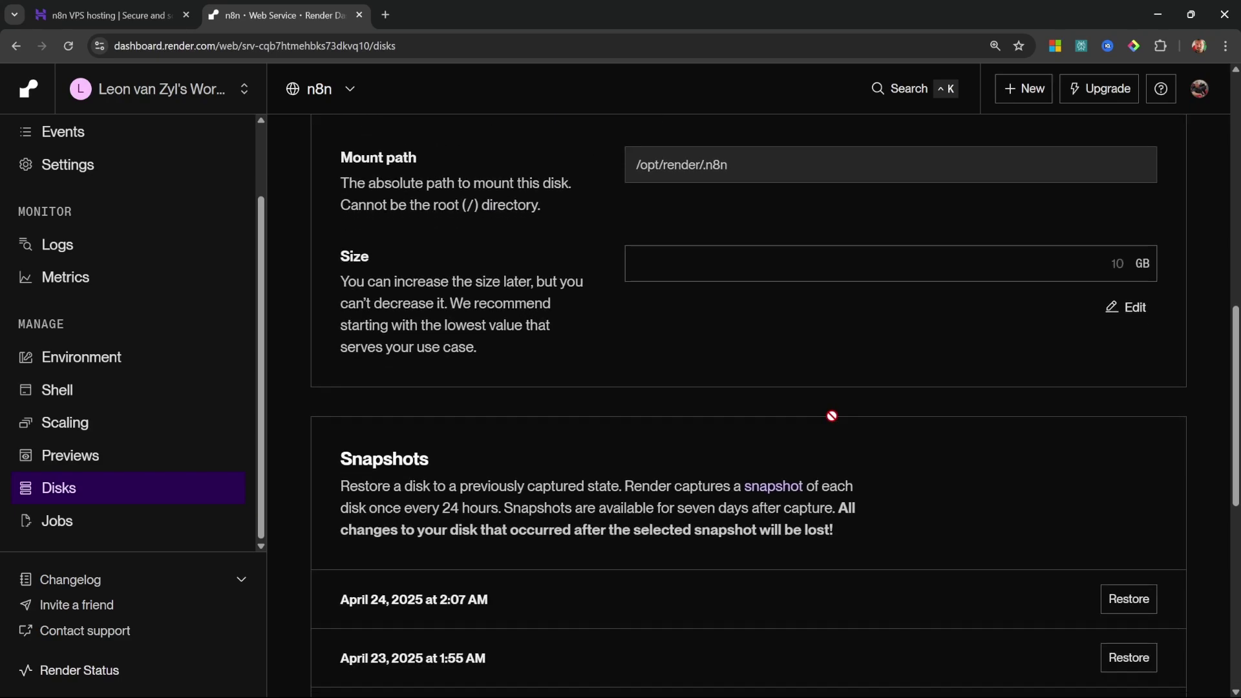
pyautogui.hotkey('alt', 'Left')
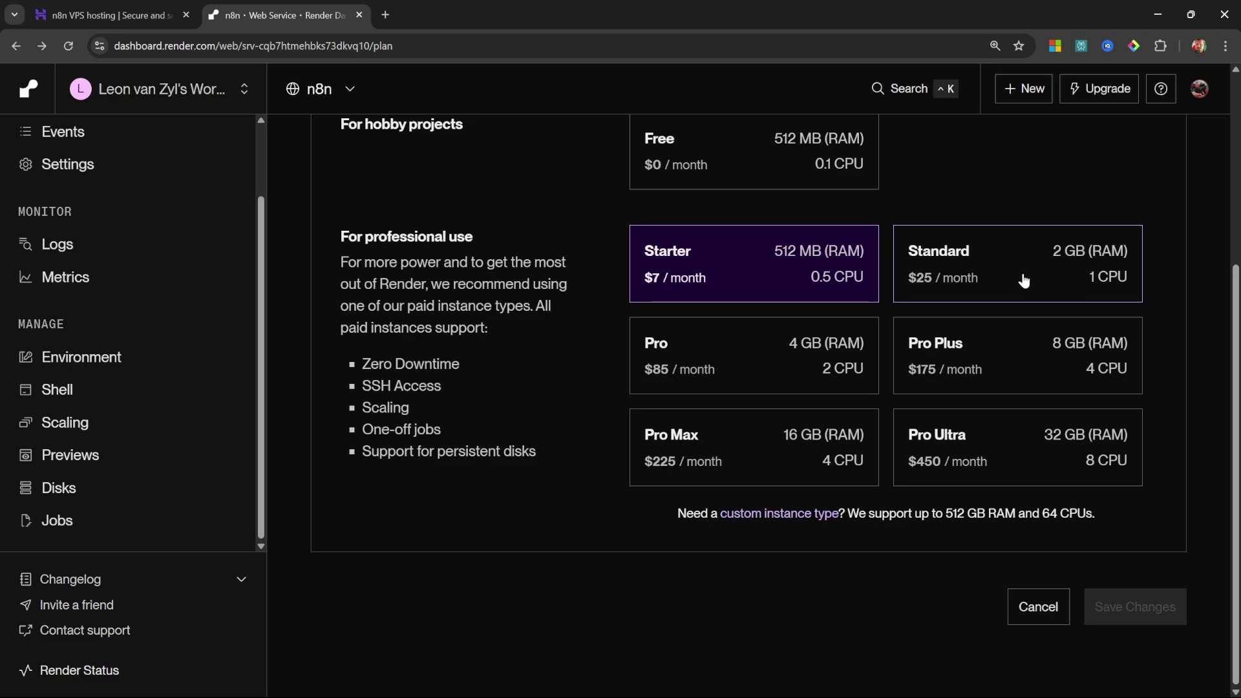
# - Close the Render page and choose the KVM 2 plan on Hostinger
pyautogui.hotkey('ctrl', 'w')
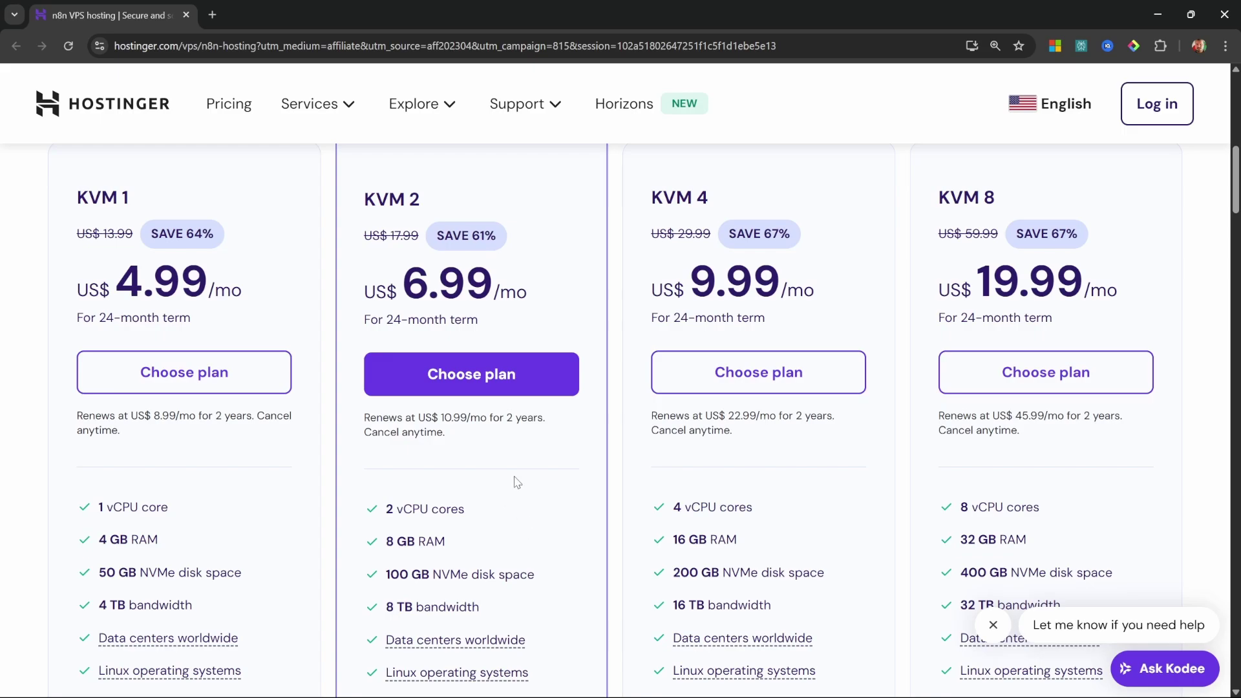
pyautogui.moveTo(362, 205); pyautogui.dragTo(440, 209)
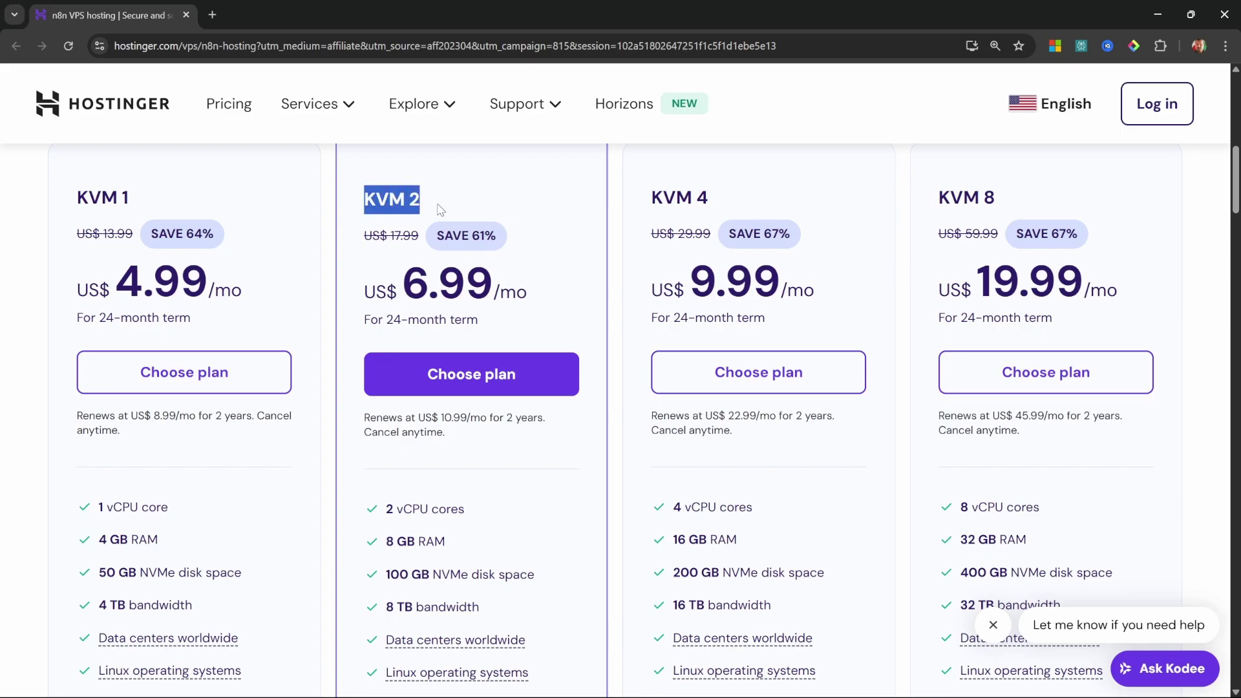
pyautogui.click(498, 377)
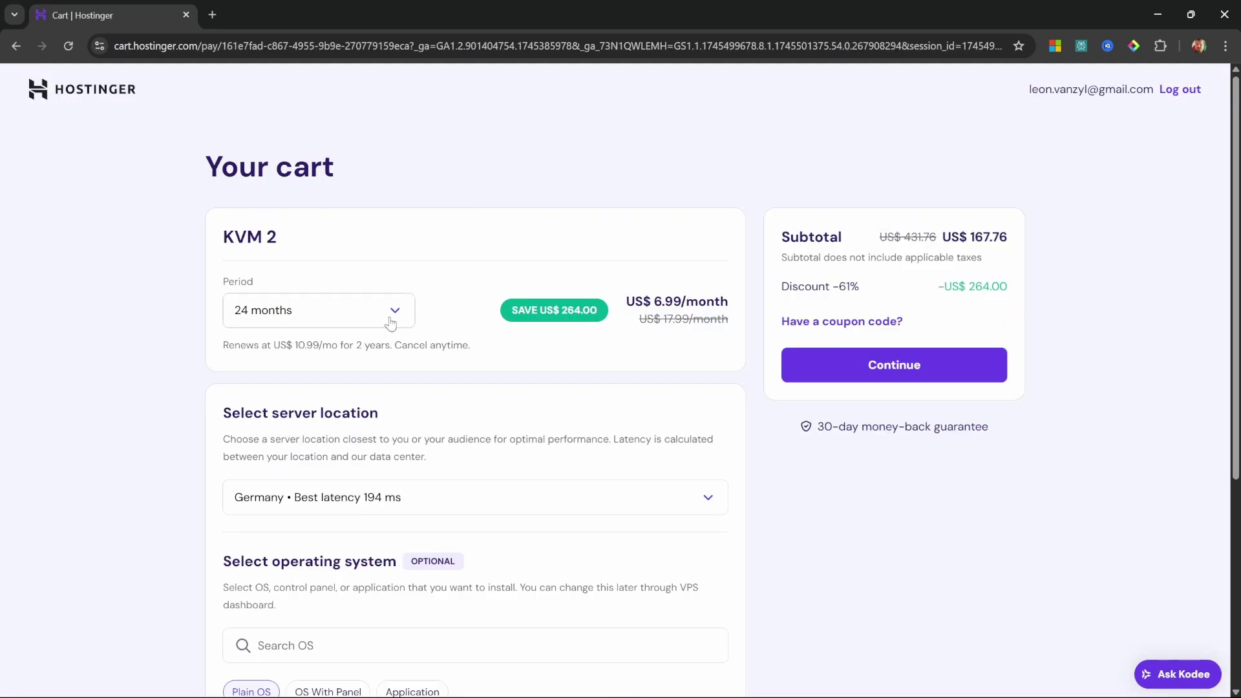
# - Set the KVM 2 period to 1 month to compare the price, and set it back to 24 months
pyautogui.click(390, 318)
pyautogui.click(301, 343)
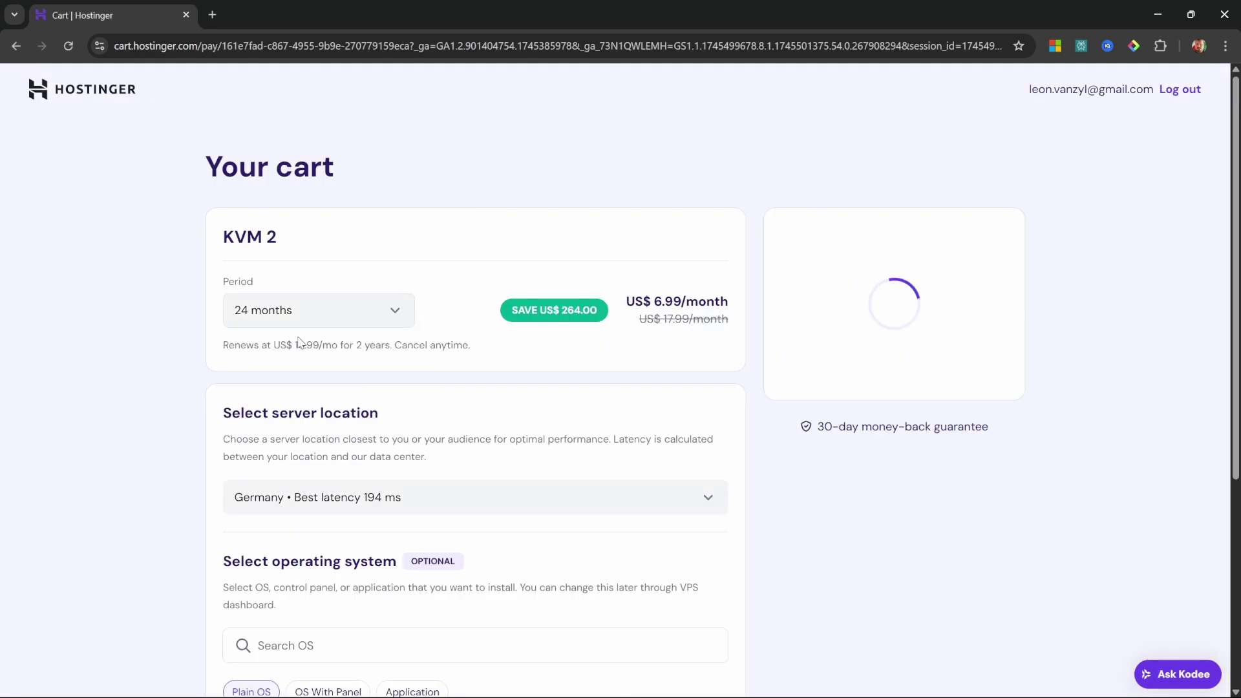
pyautogui.click(396, 311)
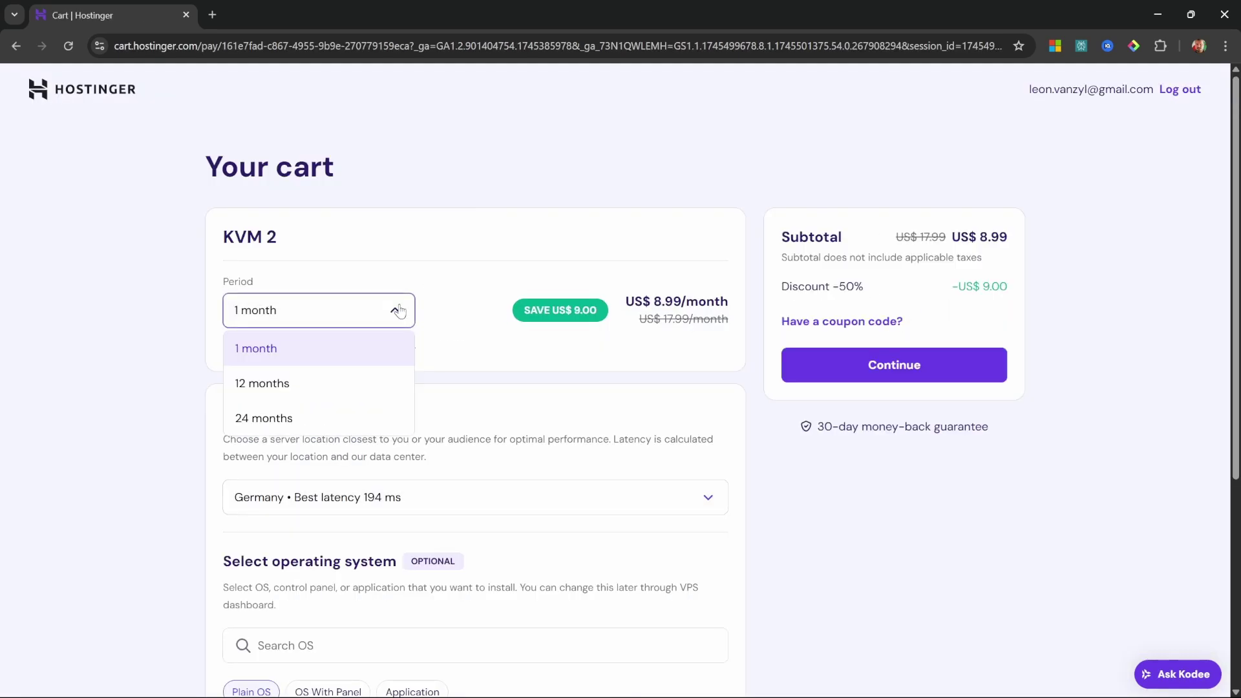
pyautogui.click(281, 421)
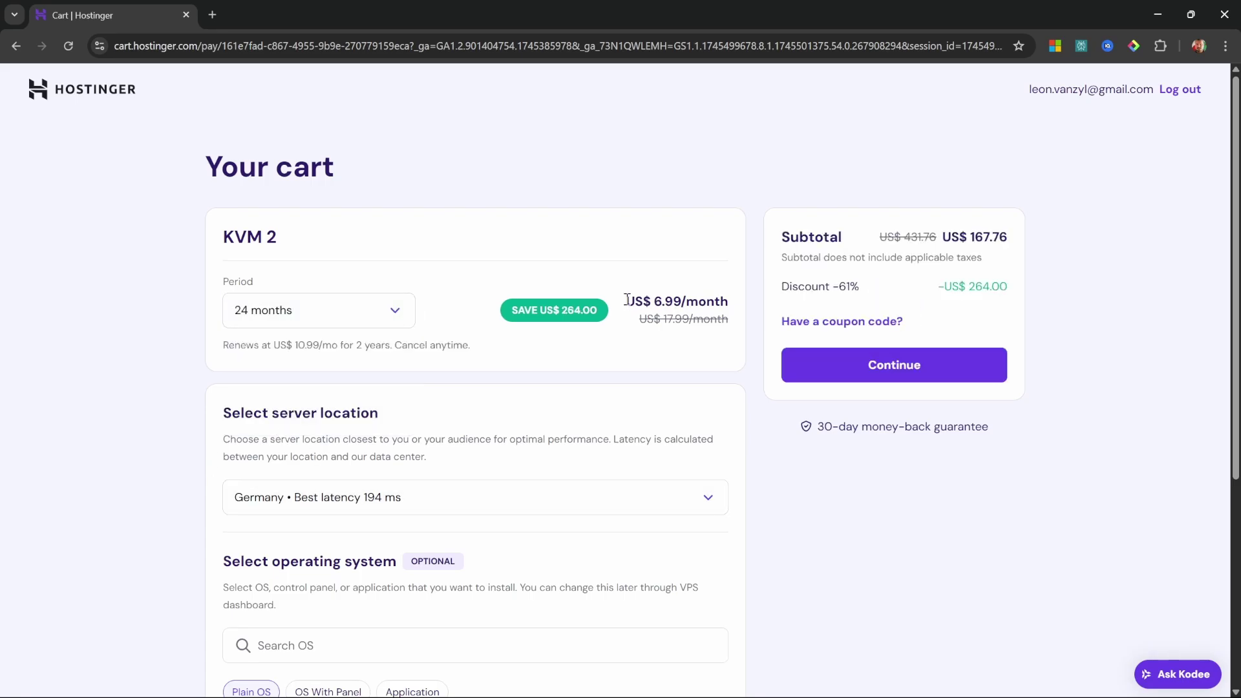
pyautogui.moveTo(624, 301); pyautogui.dragTo(743, 299)
pyautogui.scroll(-2, 582, 323)
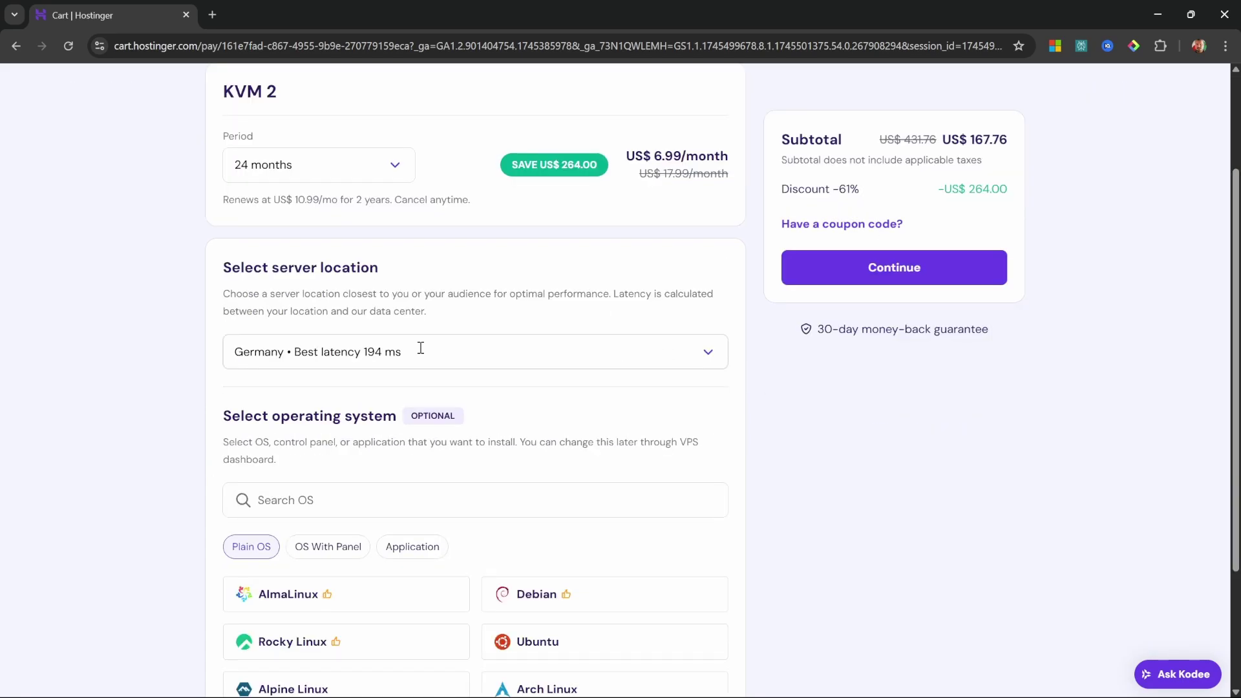
# - Set the server location to United States - Boston and review the optional operating system choices
pyautogui.click(425, 350)
pyautogui.scroll(-2, 449, 515)
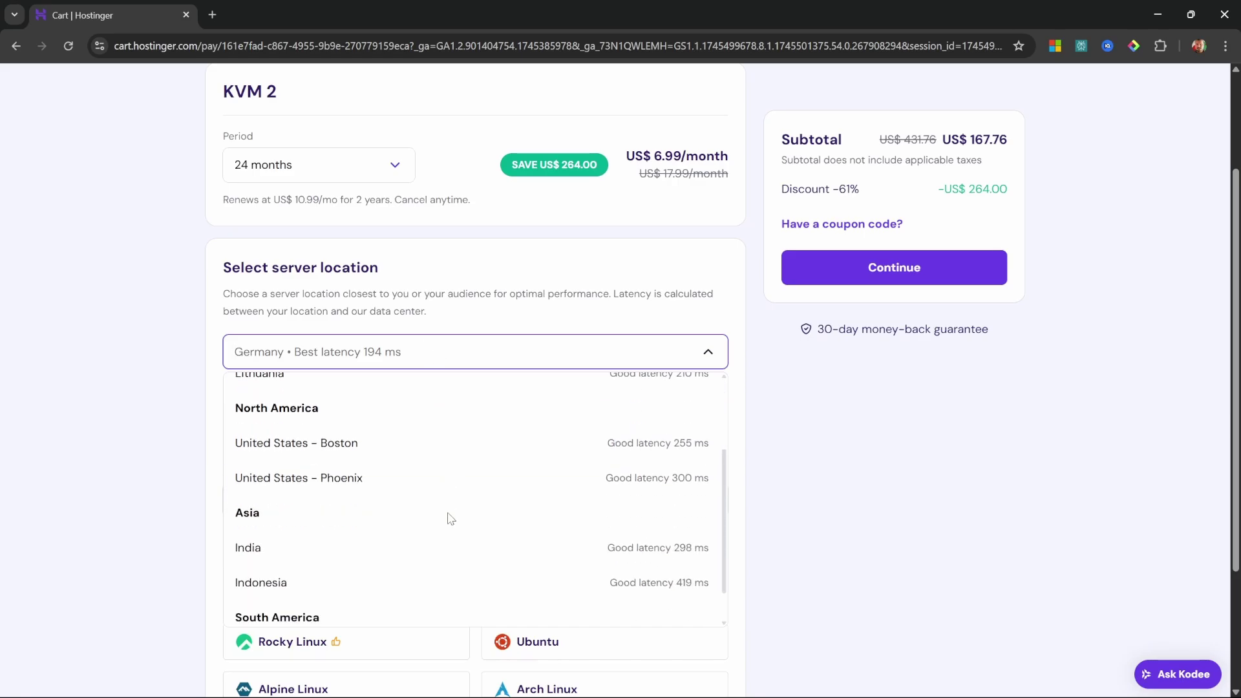
pyautogui.click(339, 427)
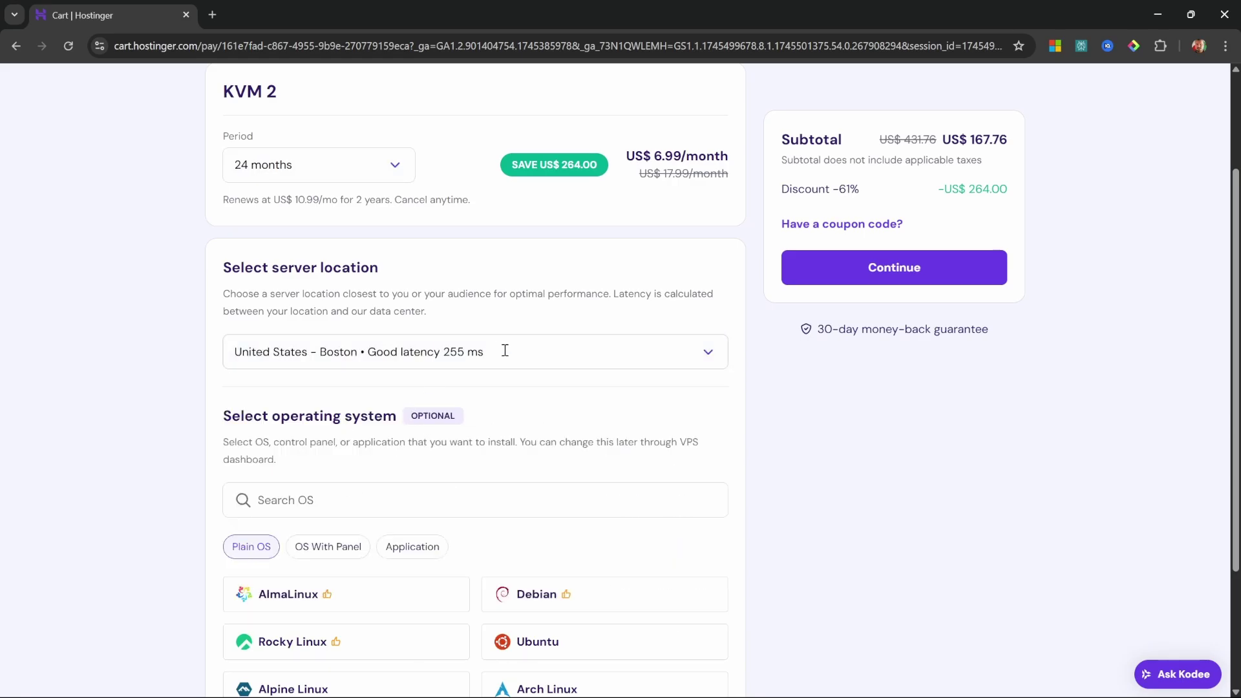
pyautogui.scroll(-2, 505, 350)
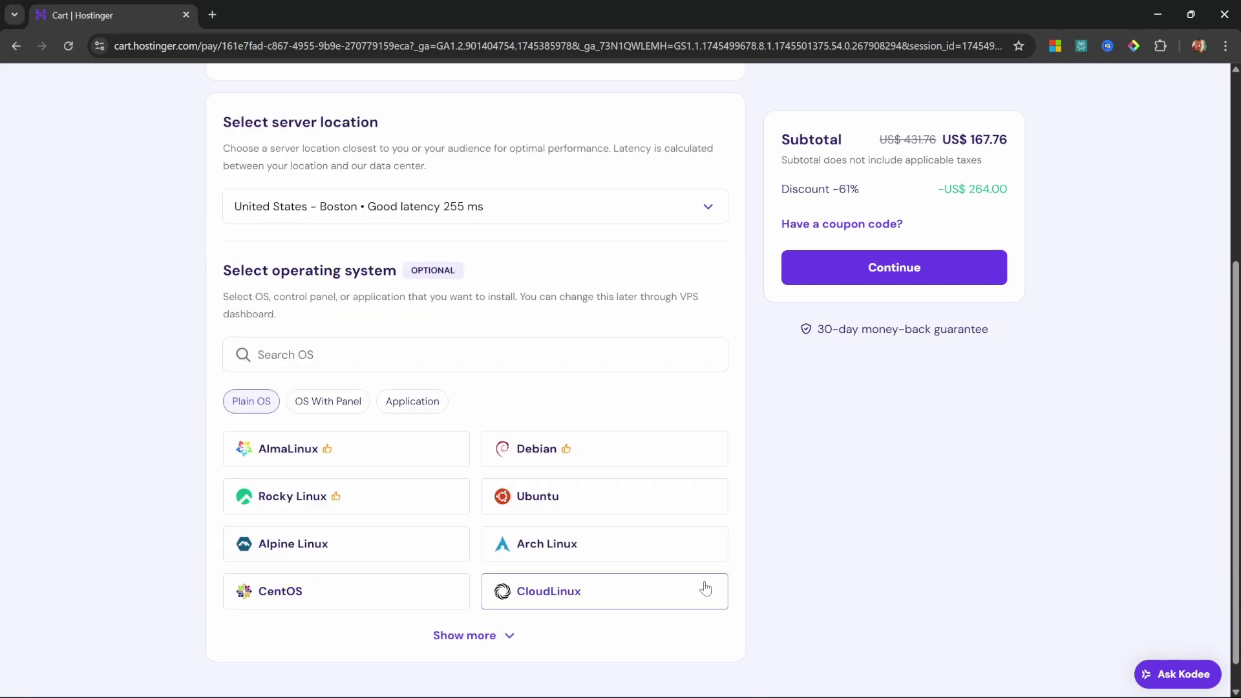
pyautogui.scroll(4, 654, 474)
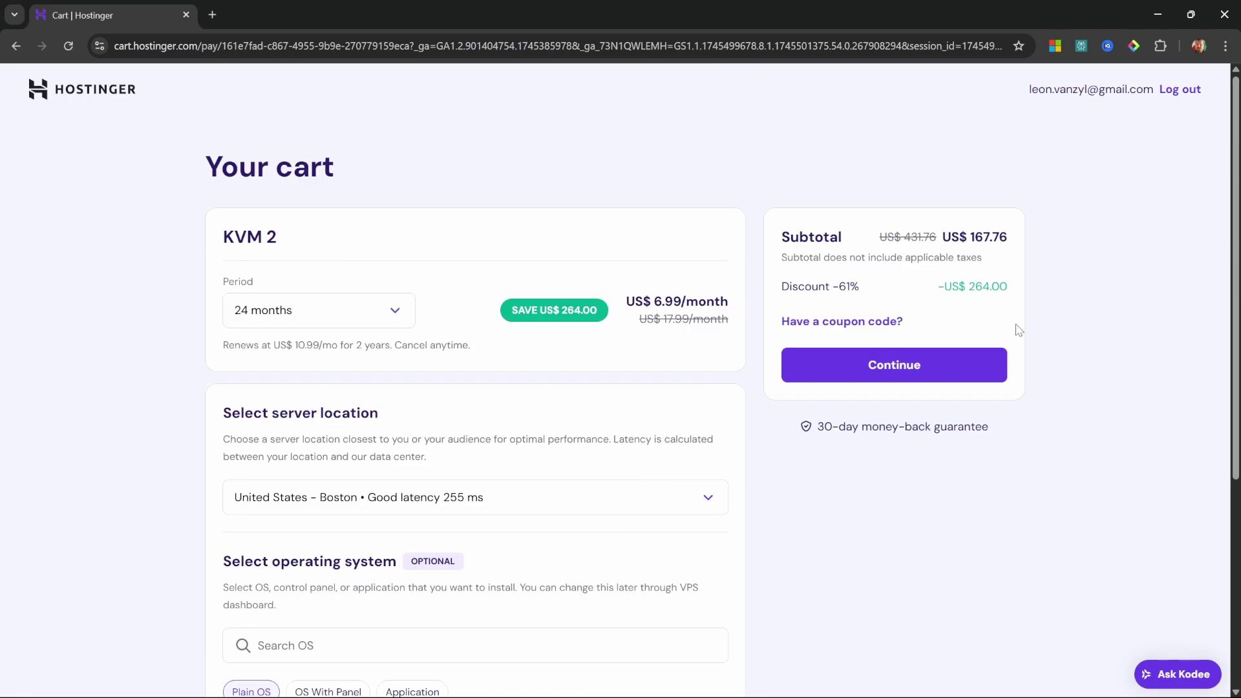
# - Apply the coupon code LEON to the KVM 2 order and continue to the billing address form
pyautogui.click(830, 327)
pyautogui.click(854, 382)
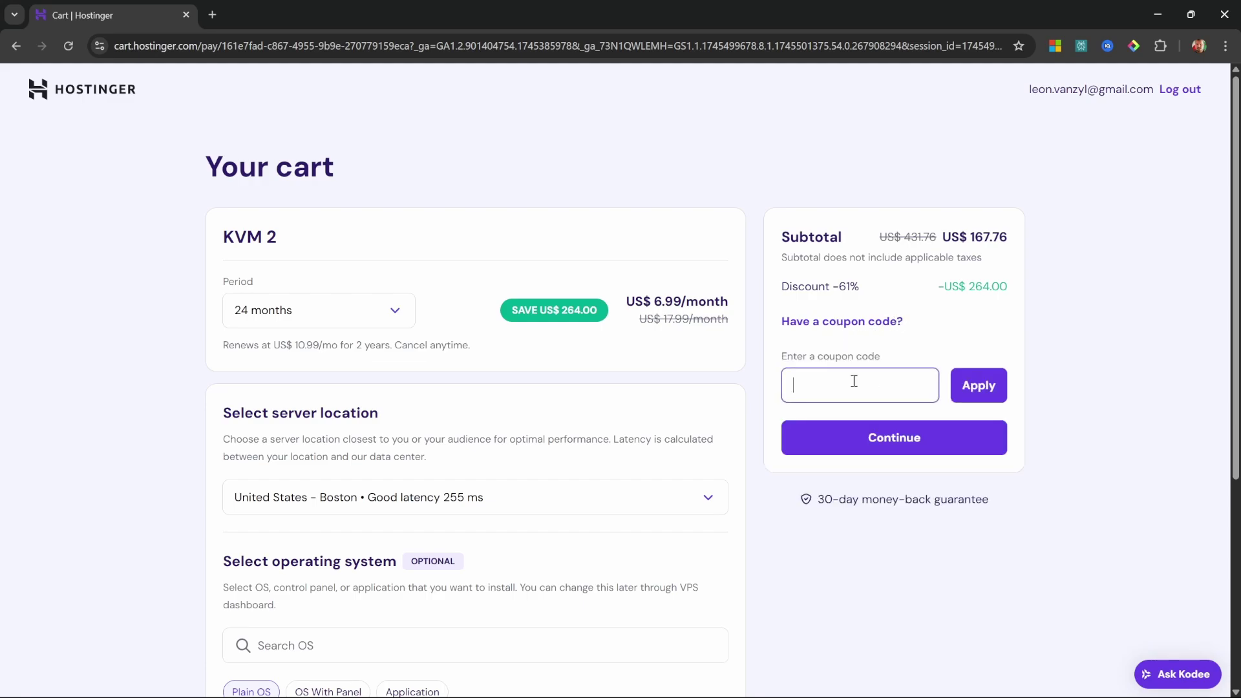
pyautogui.write('LEON')
pyautogui.click(978, 385)
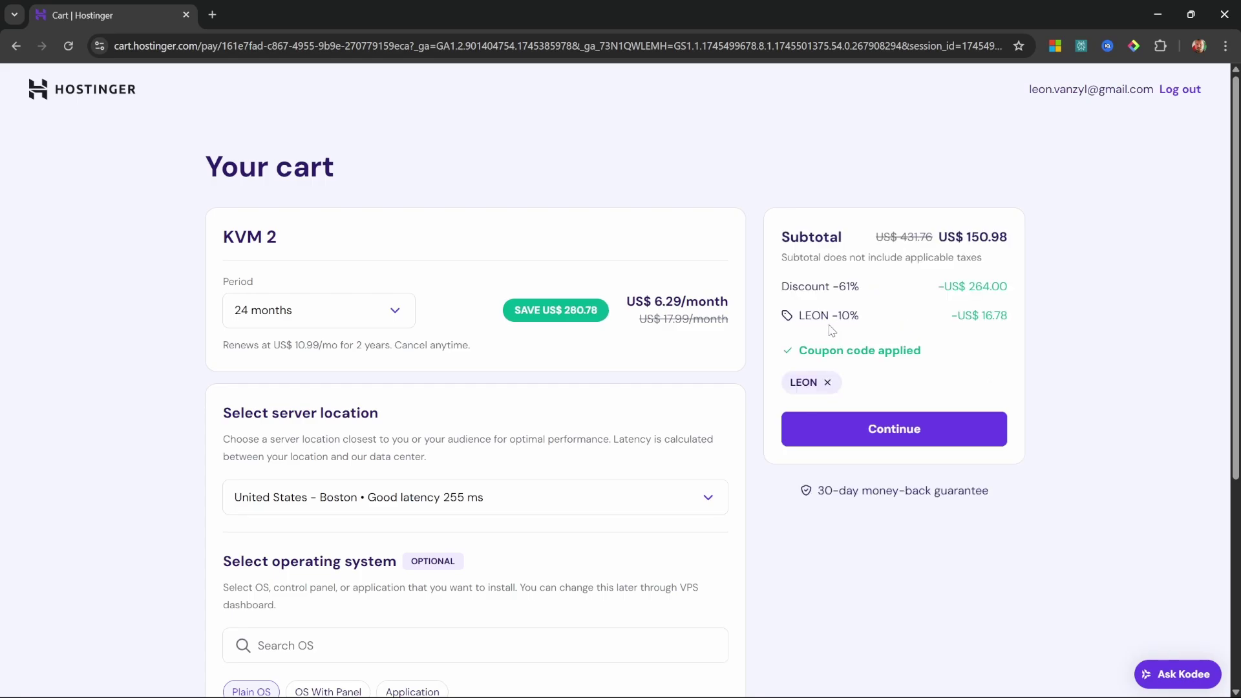
pyautogui.click(895, 430)
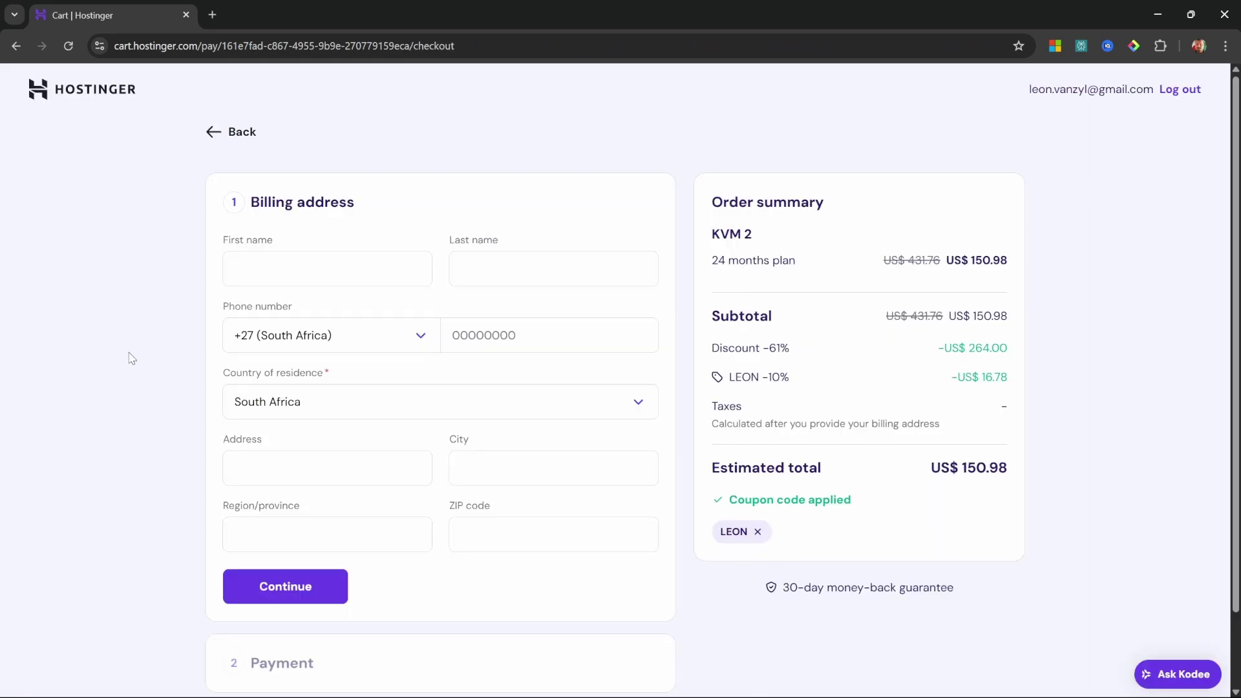
pyautogui.scroll(-2, 174, 360)
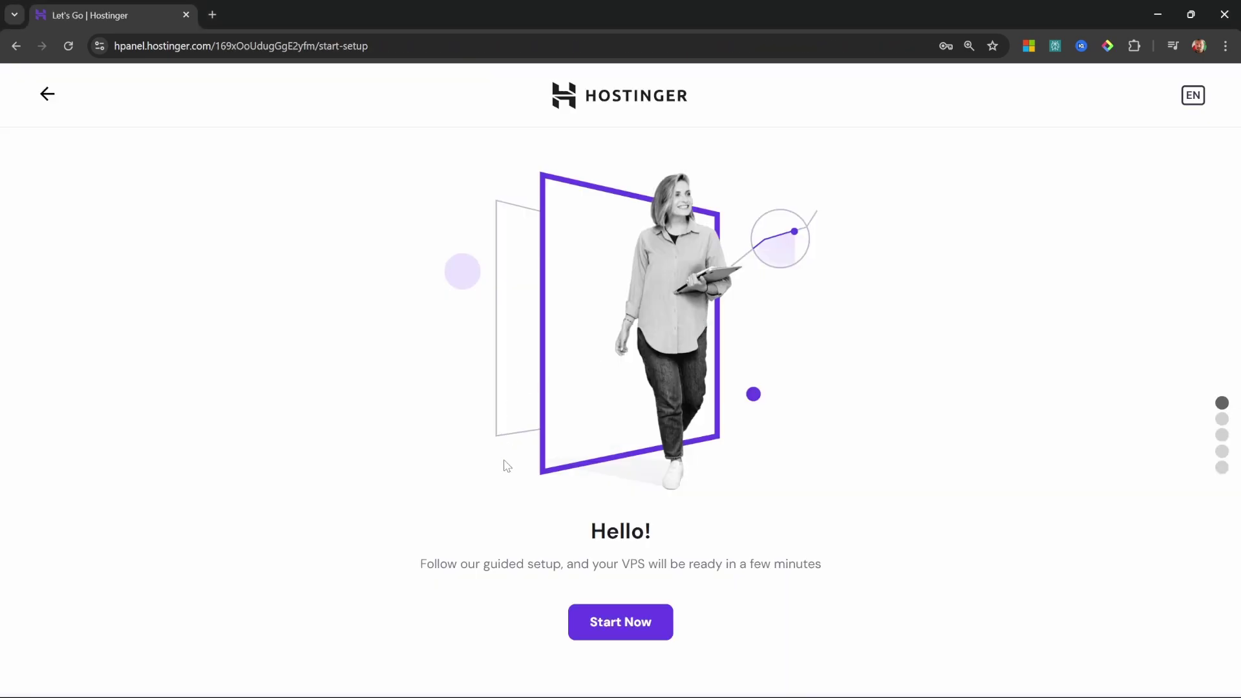
# - Start the guided VPS setup and confirm the first United States entry under North America as the server location
pyautogui.click(622, 628)
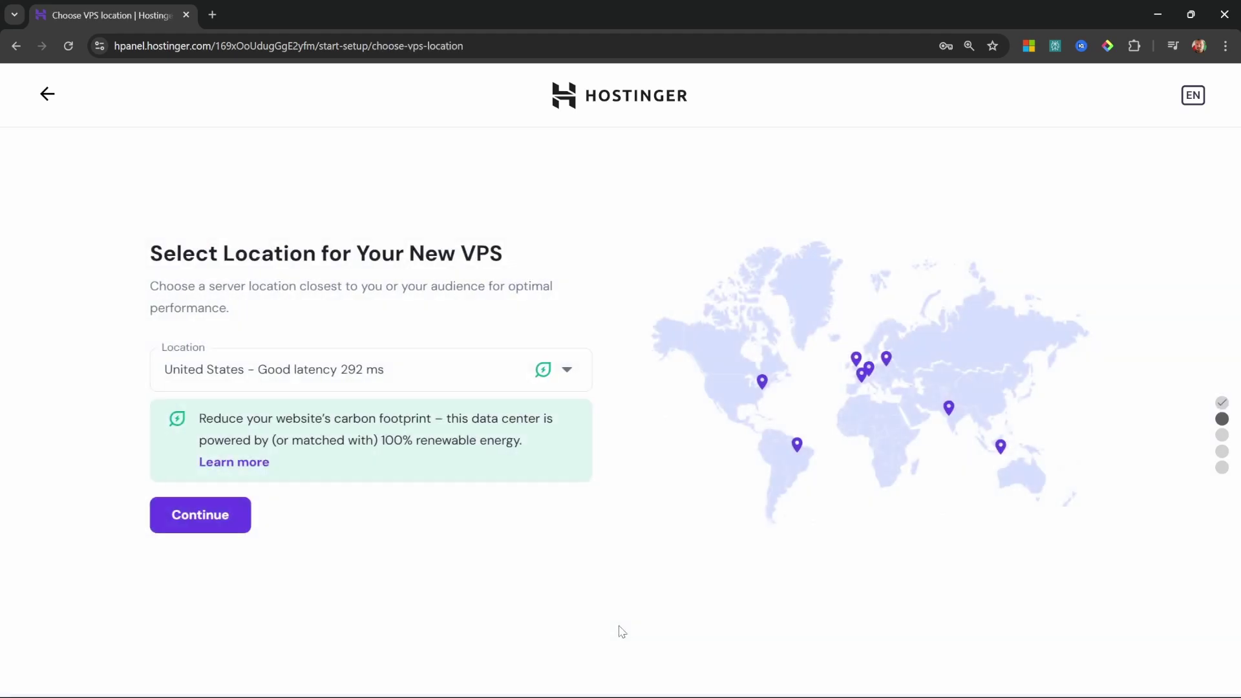
pyautogui.click(569, 369)
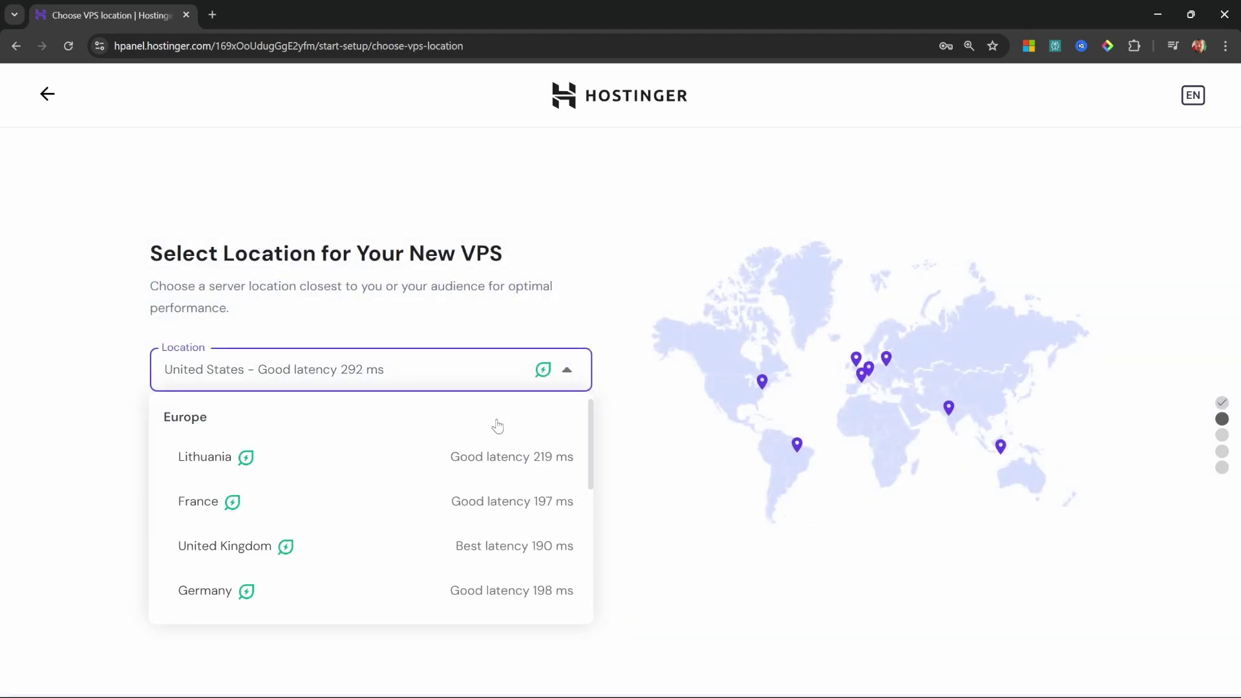
pyautogui.scroll(-3, 497, 426)
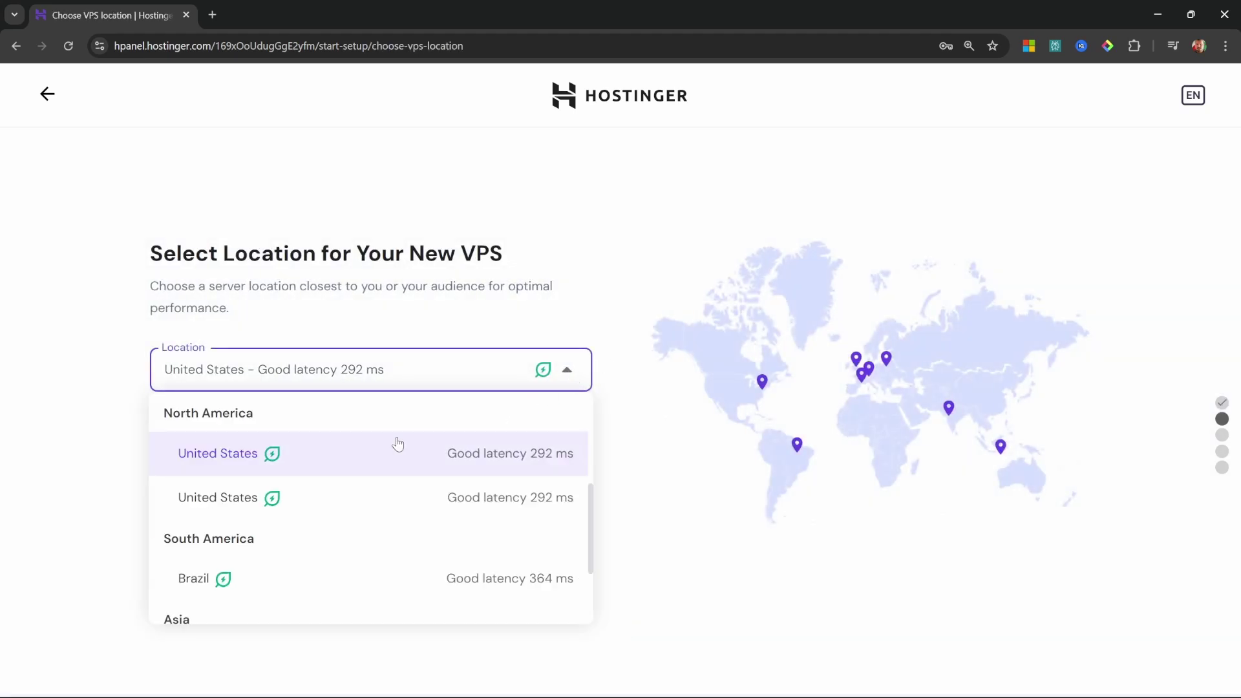
pyautogui.click(301, 457)
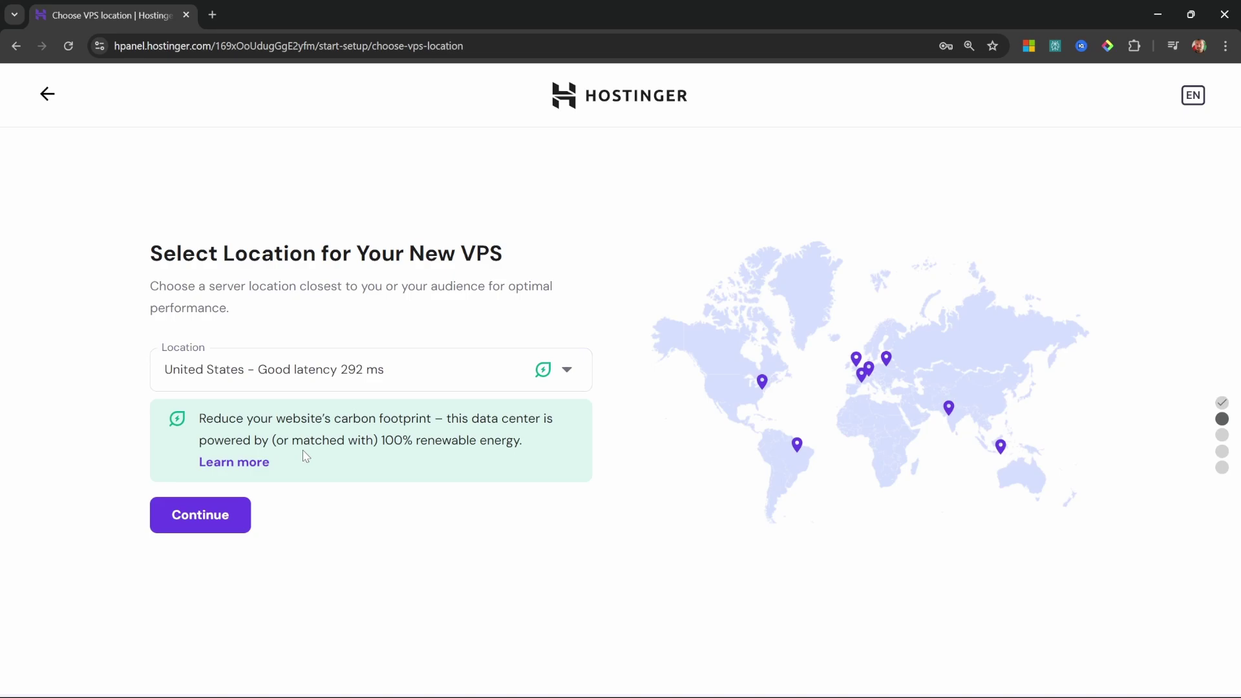
pyautogui.click(202, 515)
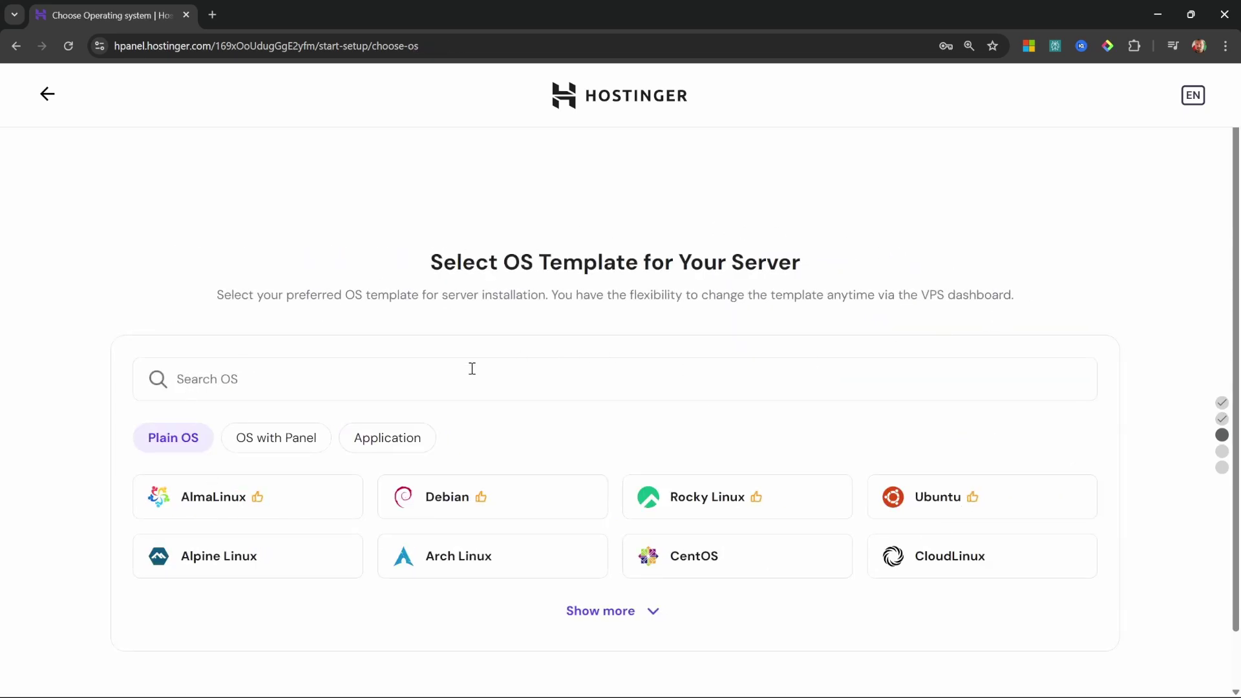
# - Choose the n8n application template built on Ubuntu 24.04 and keep the Monarx malware scanner as an additional feature
pyautogui.click(379, 439)
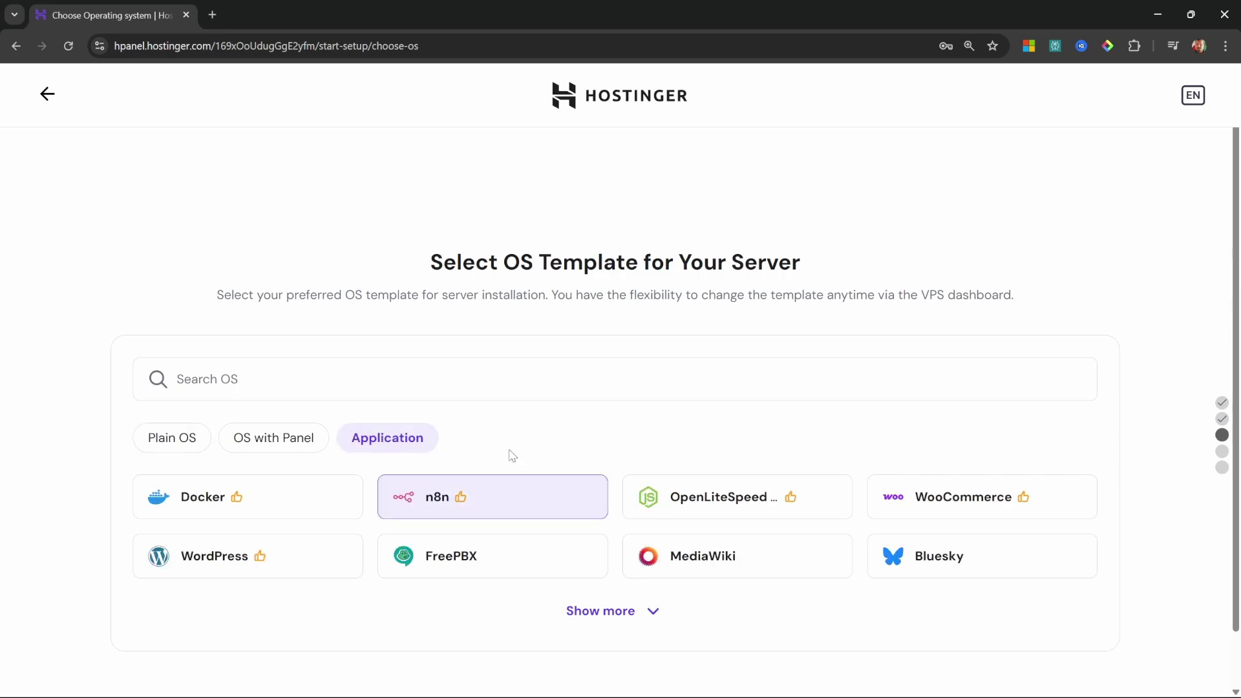
pyautogui.click(467, 501)
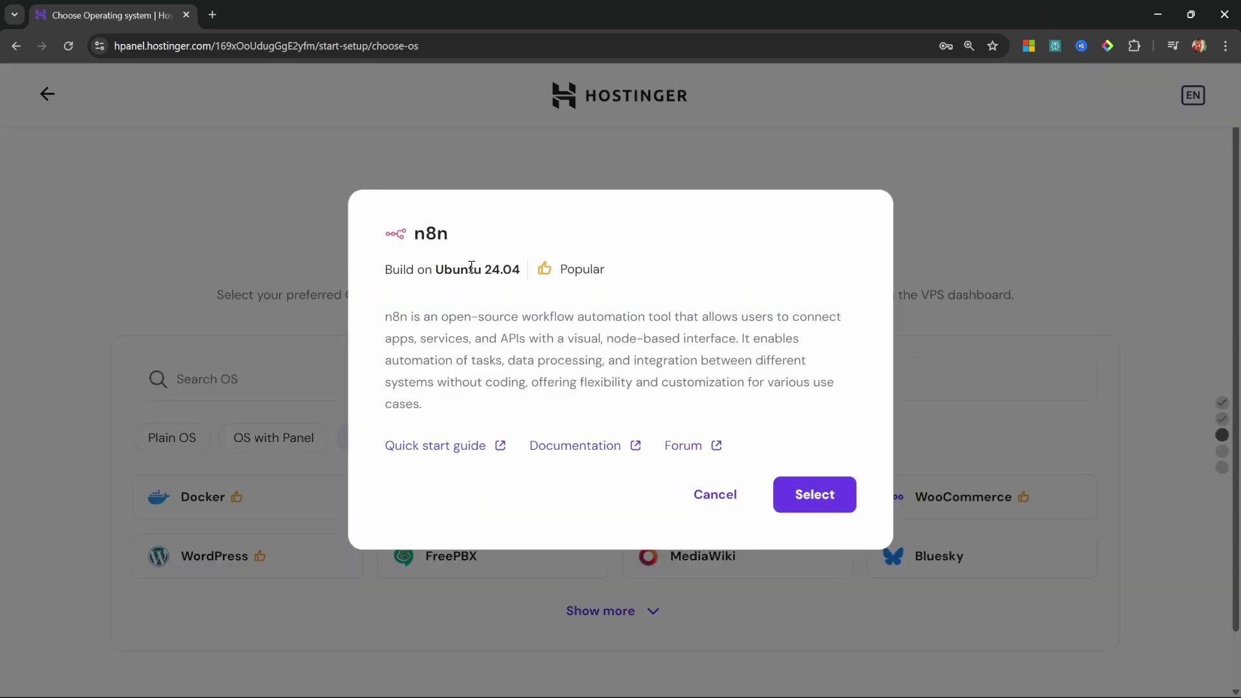
pyautogui.moveTo(384, 316); pyautogui.dragTo(590, 415)
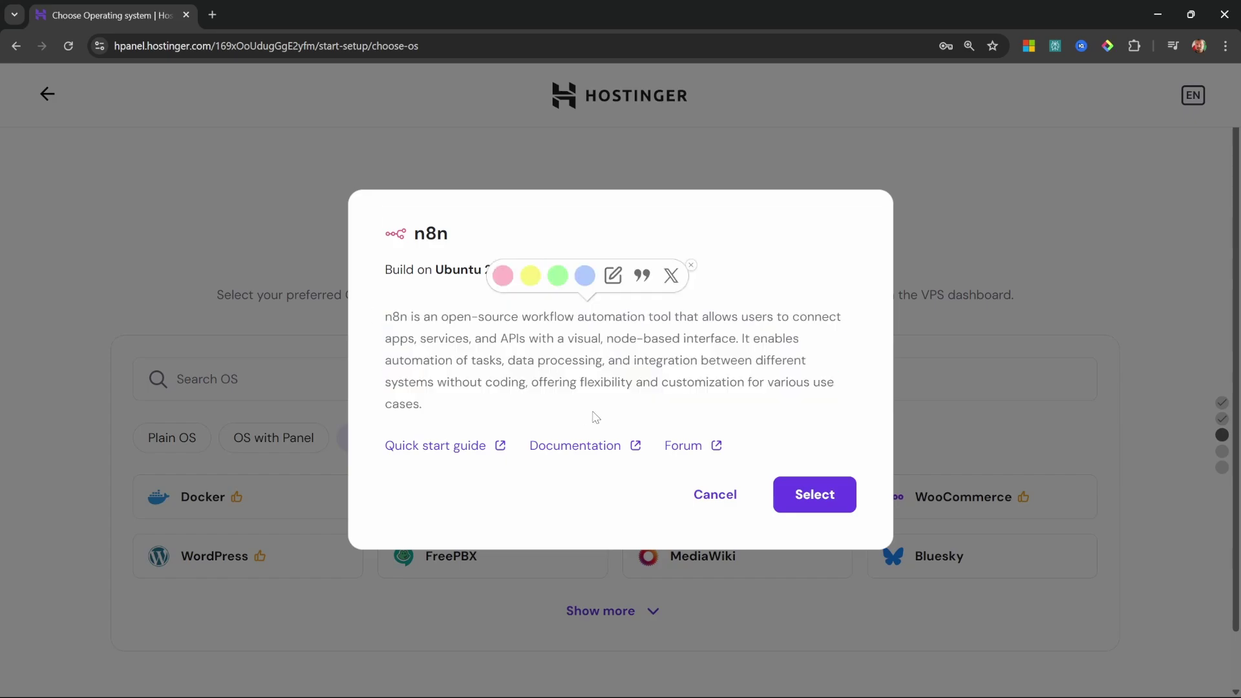
pyautogui.click(830, 486)
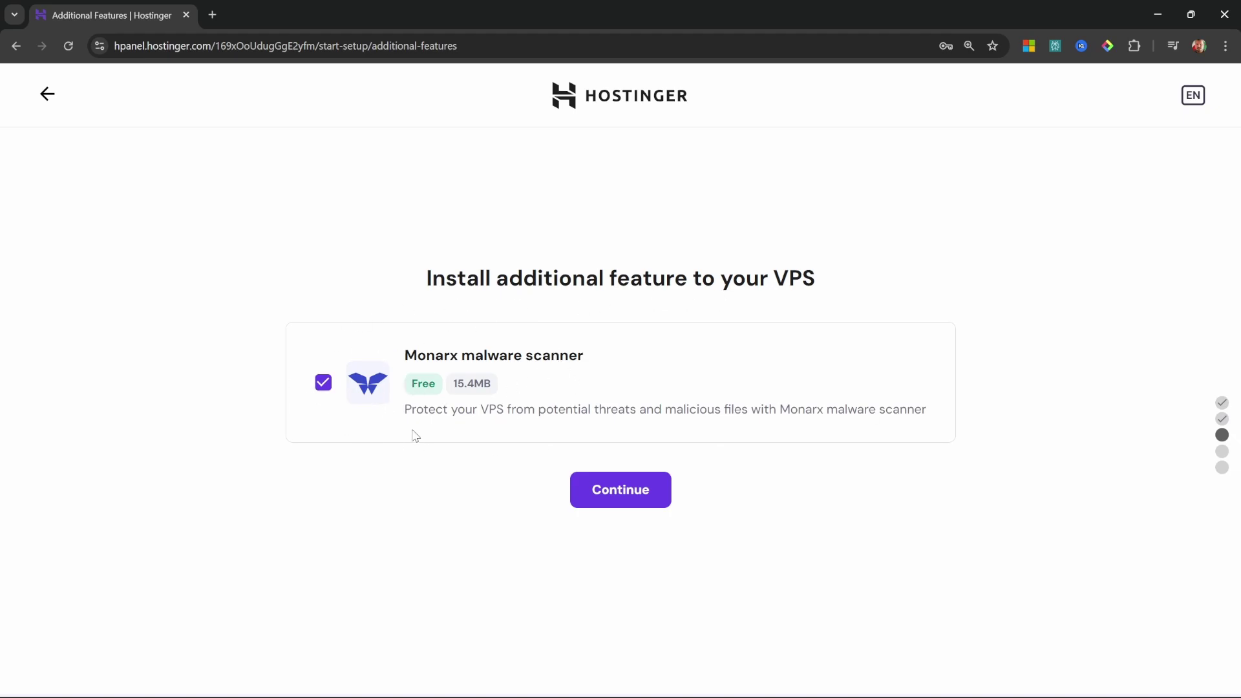
pyautogui.click(640, 488)
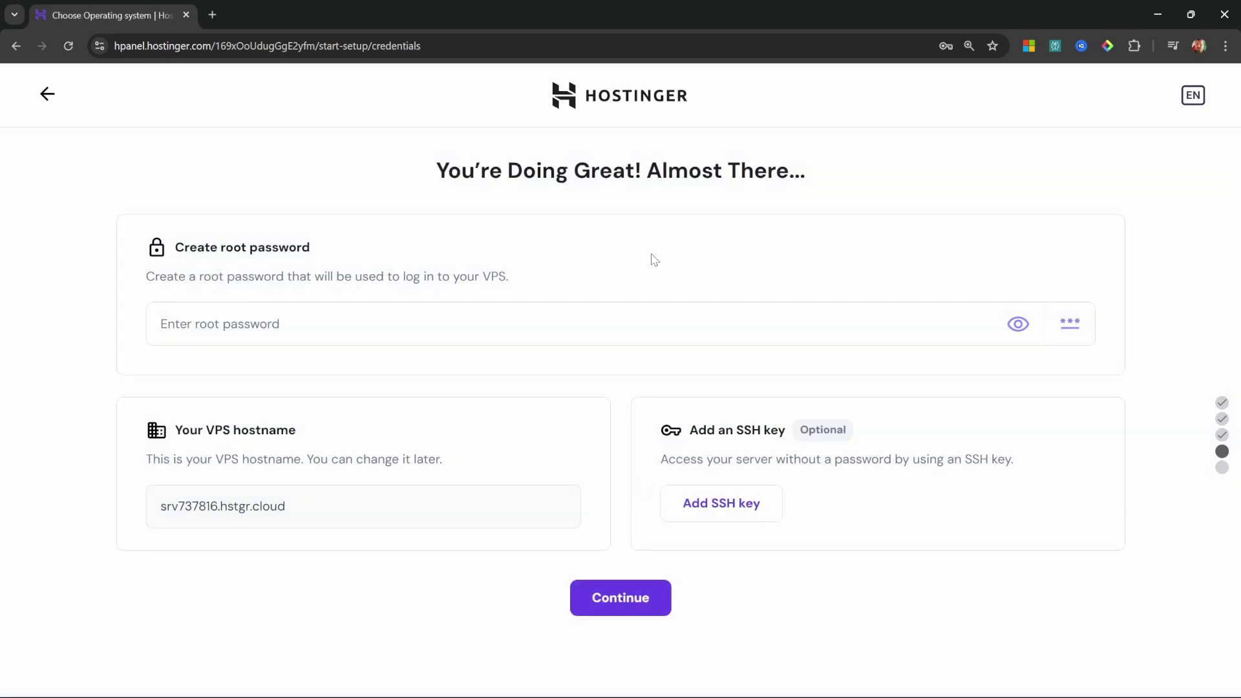
# - Enter the VPS root password and finish the server setup, dismissing the rating survey
pyautogui.click(426, 335)
pyautogui.hotkey('ctrl', 'v')
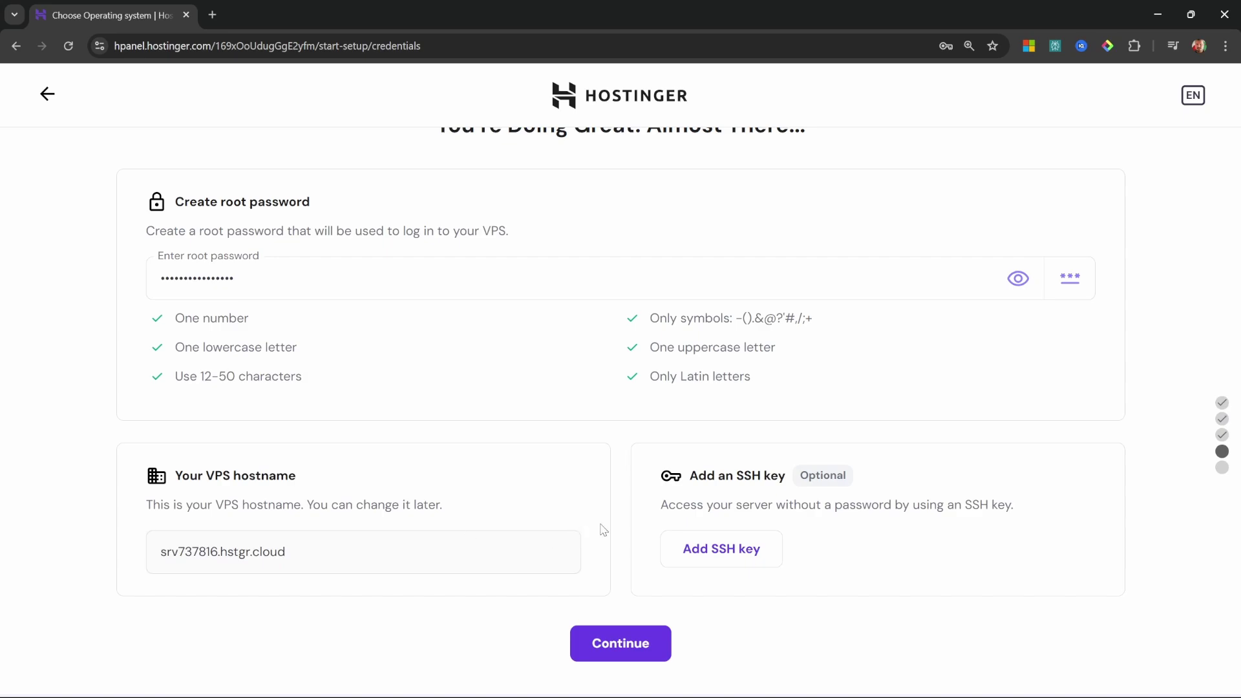
pyautogui.click(629, 655)
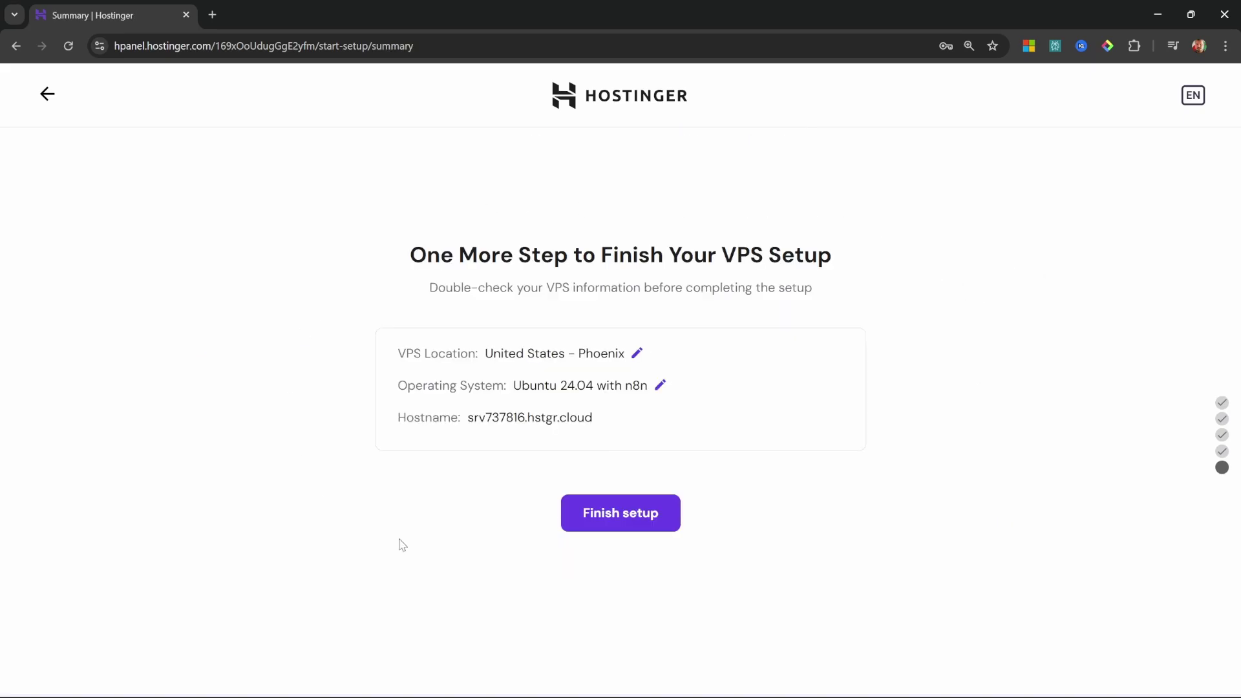
pyautogui.click(643, 516)
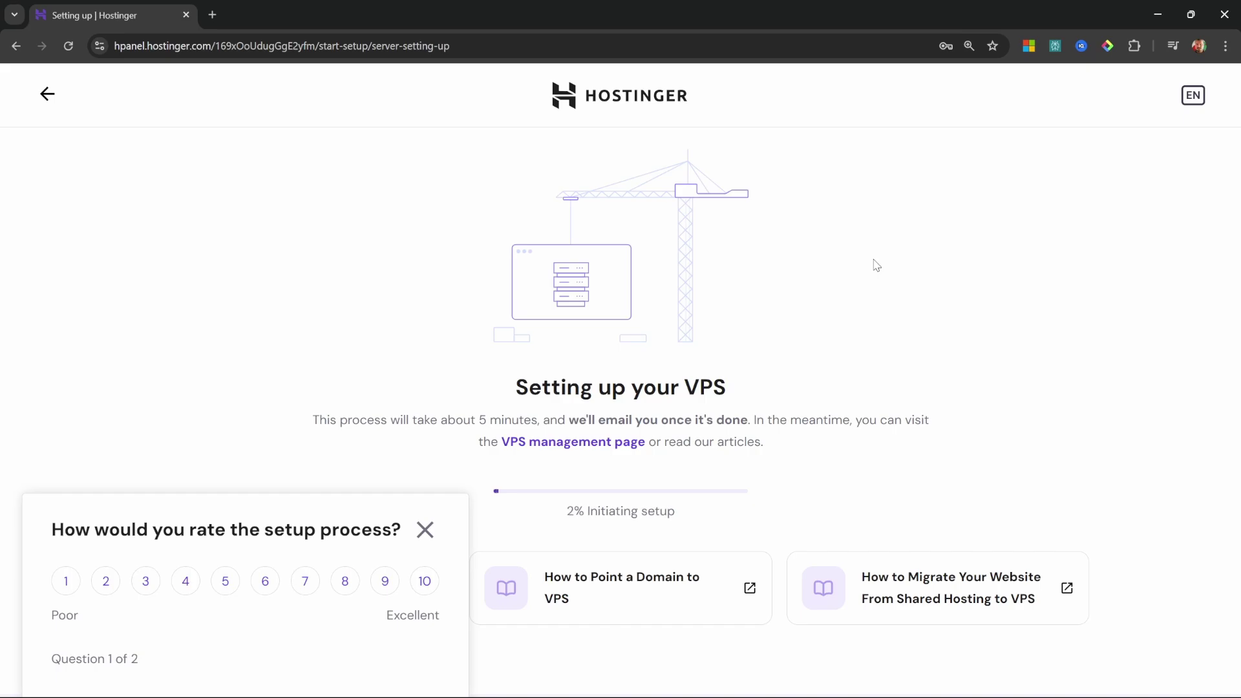
pyautogui.click(425, 531)
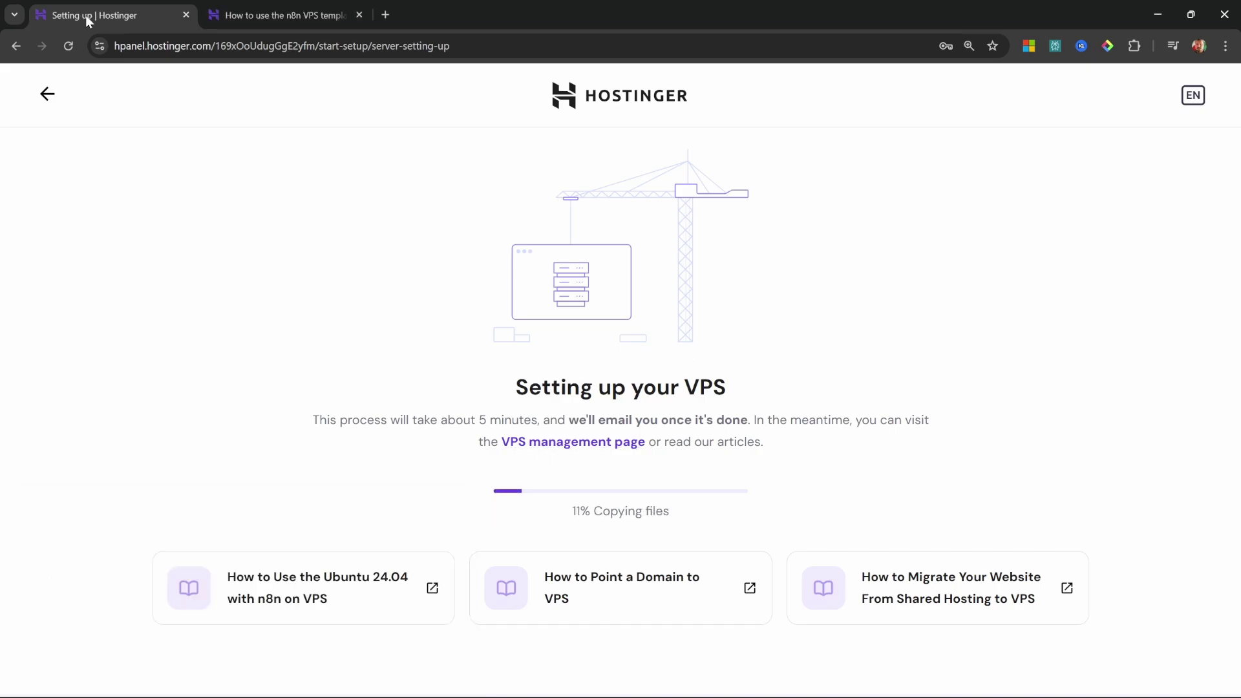
# - Read the support article on the n8n VPS template, covering web interface access, building workflows, updating n8n and queue mode
pyautogui.click(292, 14)
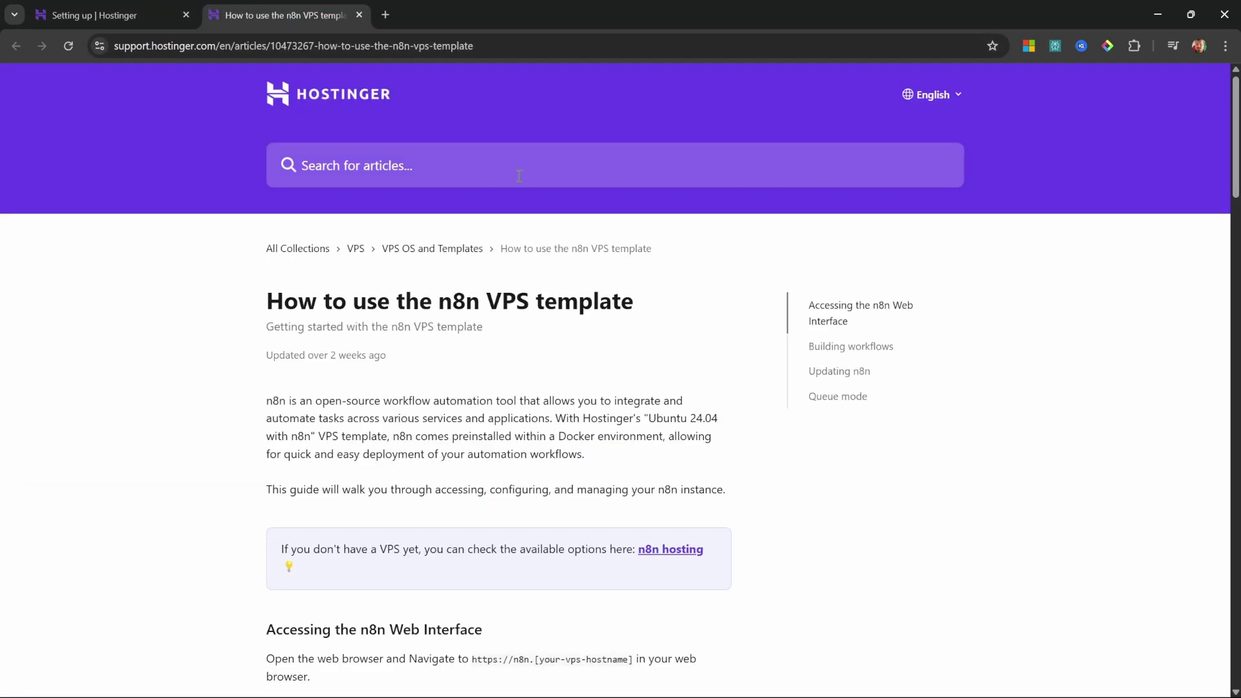
pyautogui.scroll(-2, 796, 383)
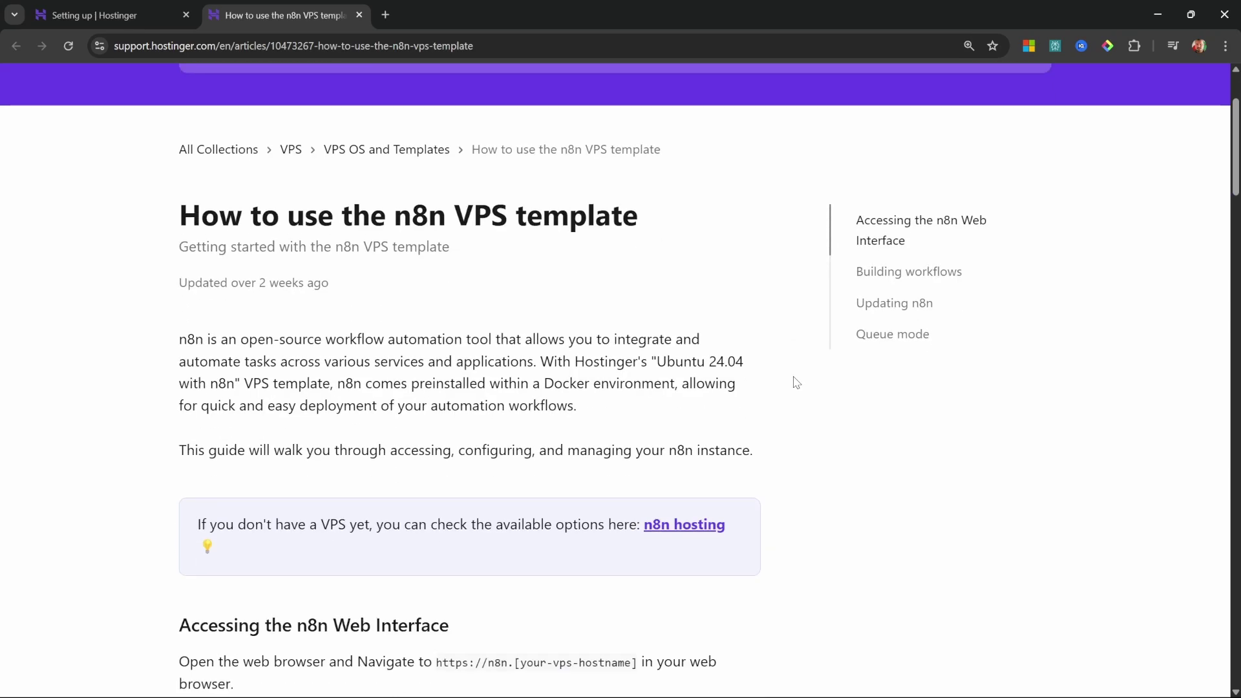
pyautogui.scroll(-1, 797, 383)
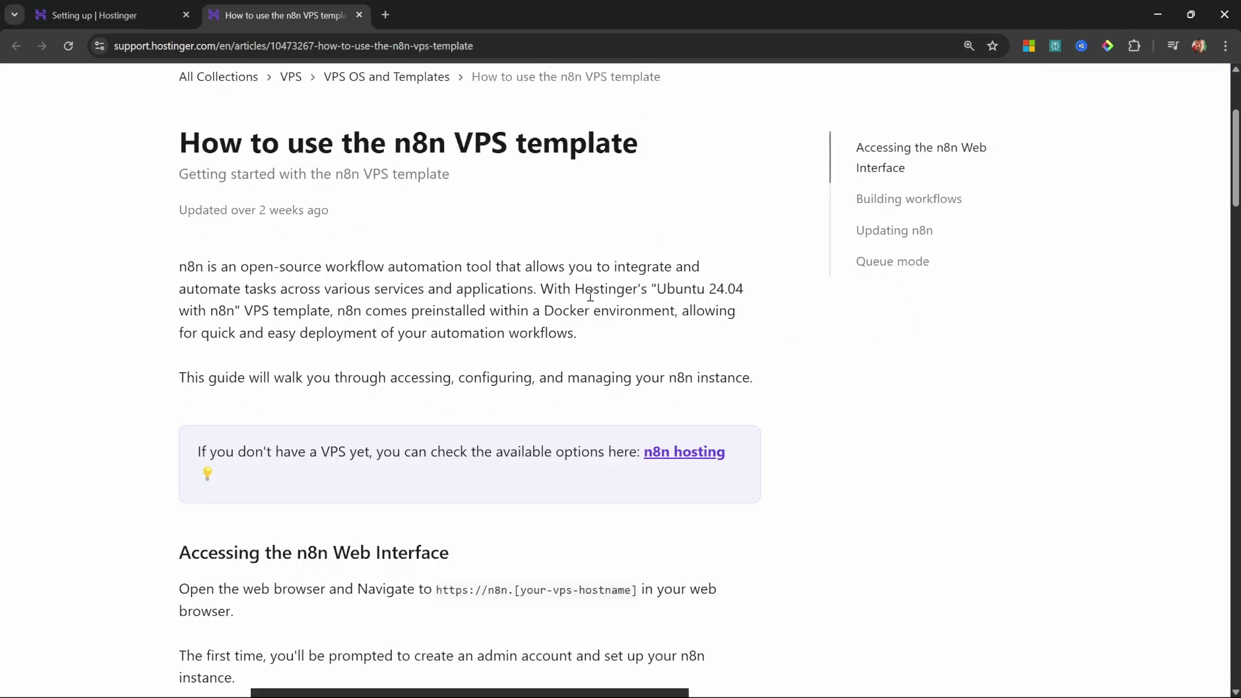
pyautogui.scroll(-2, 590, 295)
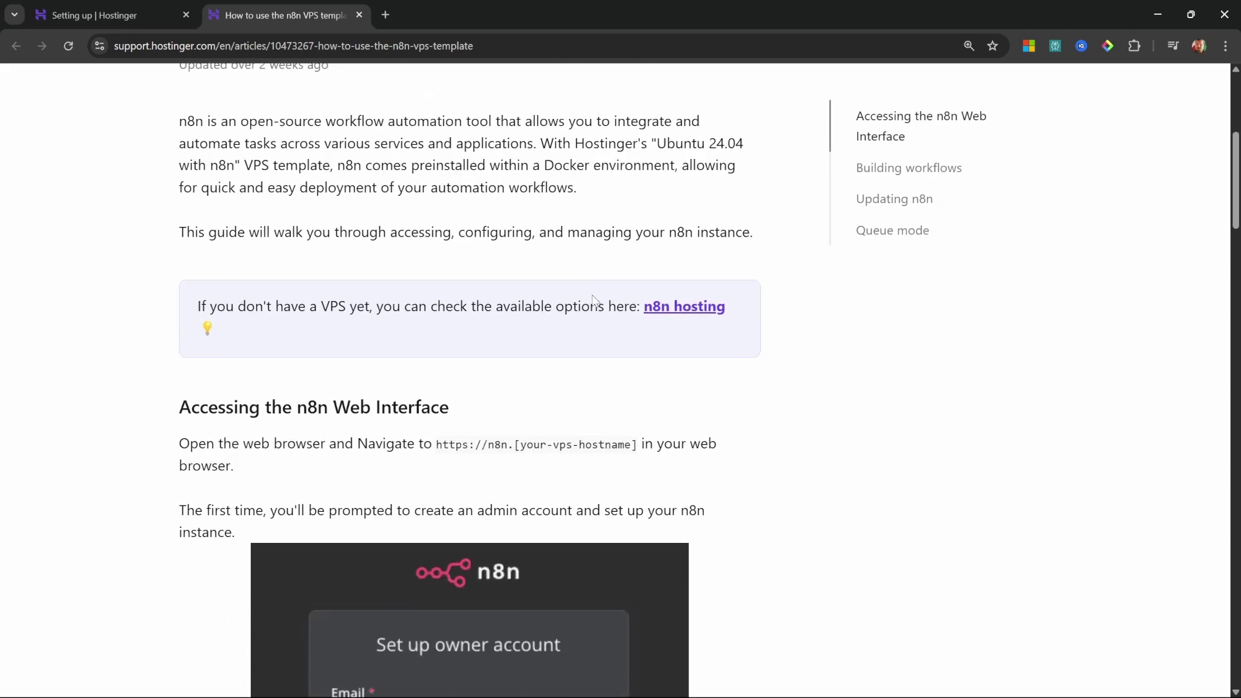
pyautogui.scroll(-3, 590, 301)
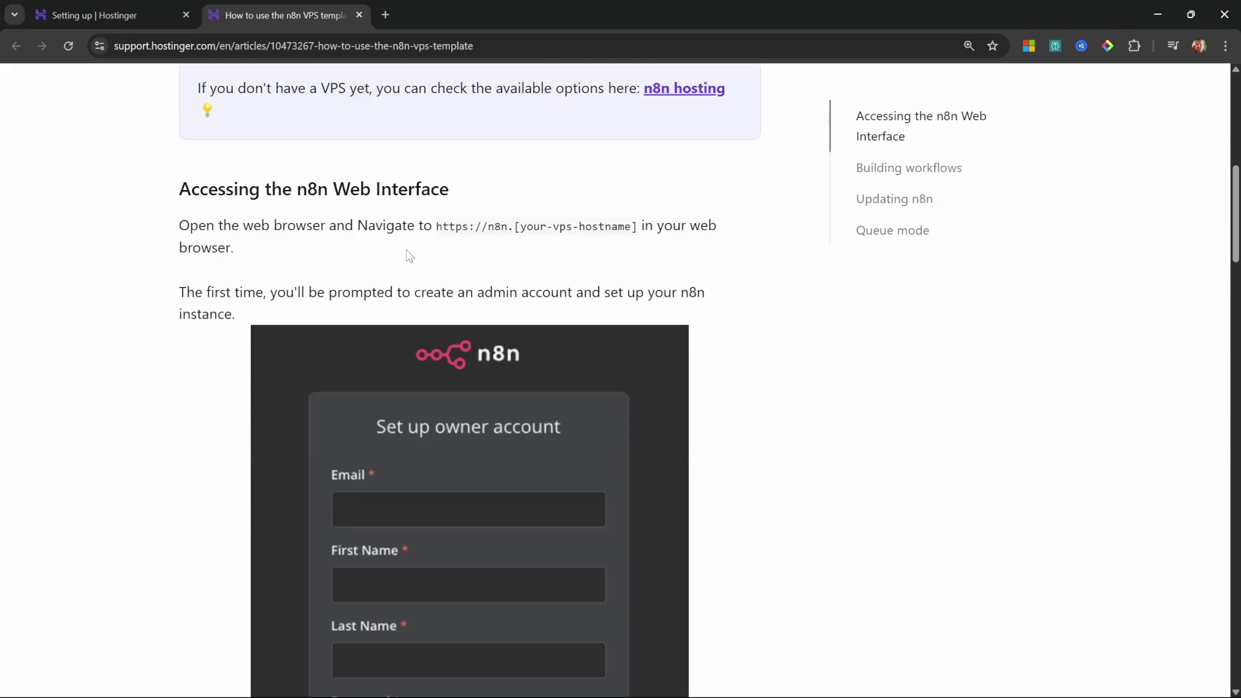
pyautogui.scroll(-15, 568, 388)
pyautogui.scroll(-1, 801, 307)
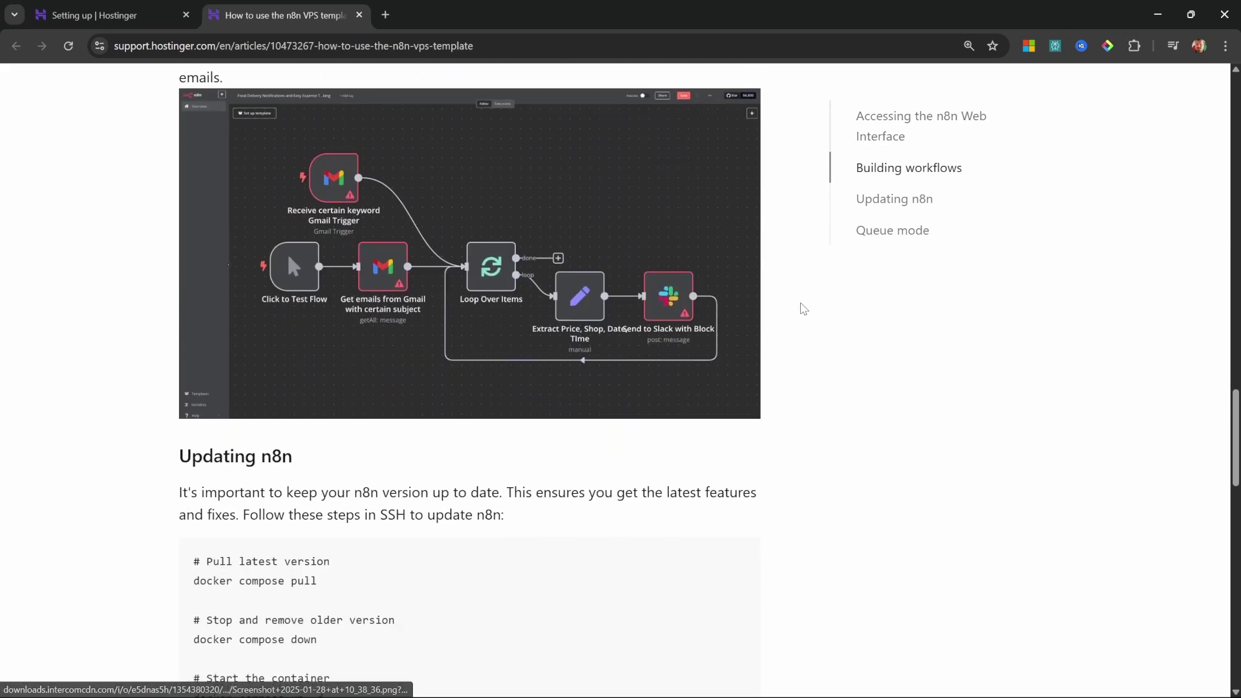
pyautogui.scroll(-3, 780, 411)
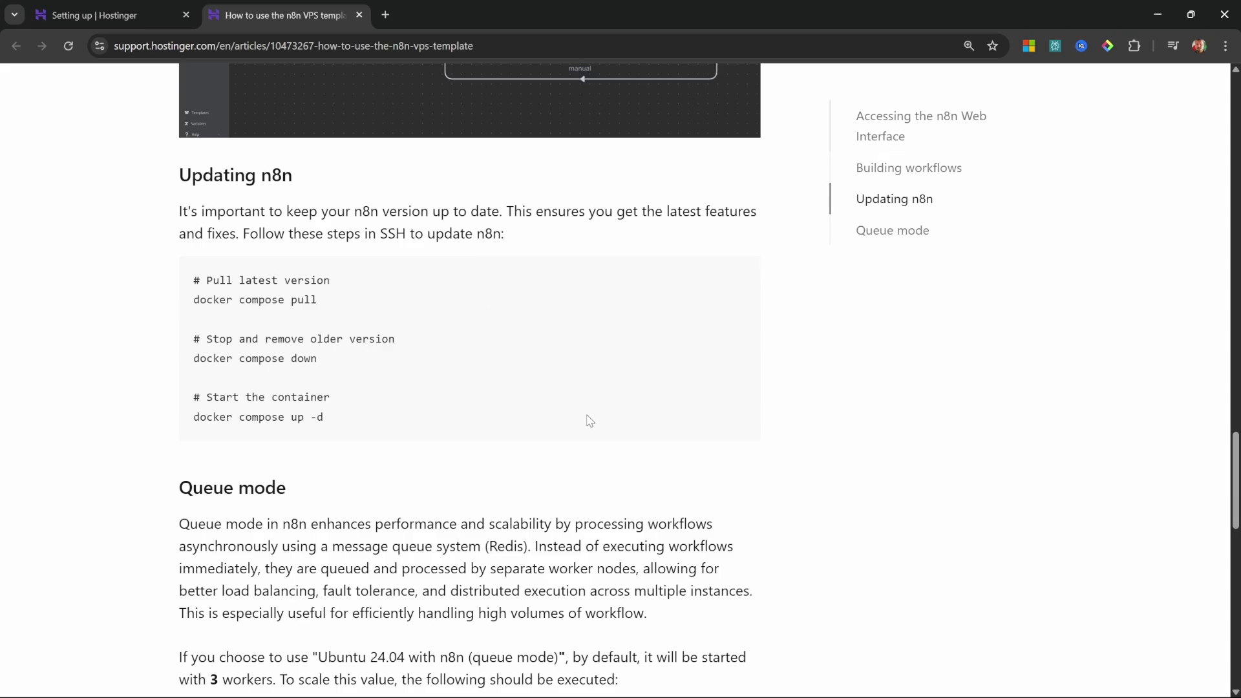
pyautogui.scroll(-5, 590, 421)
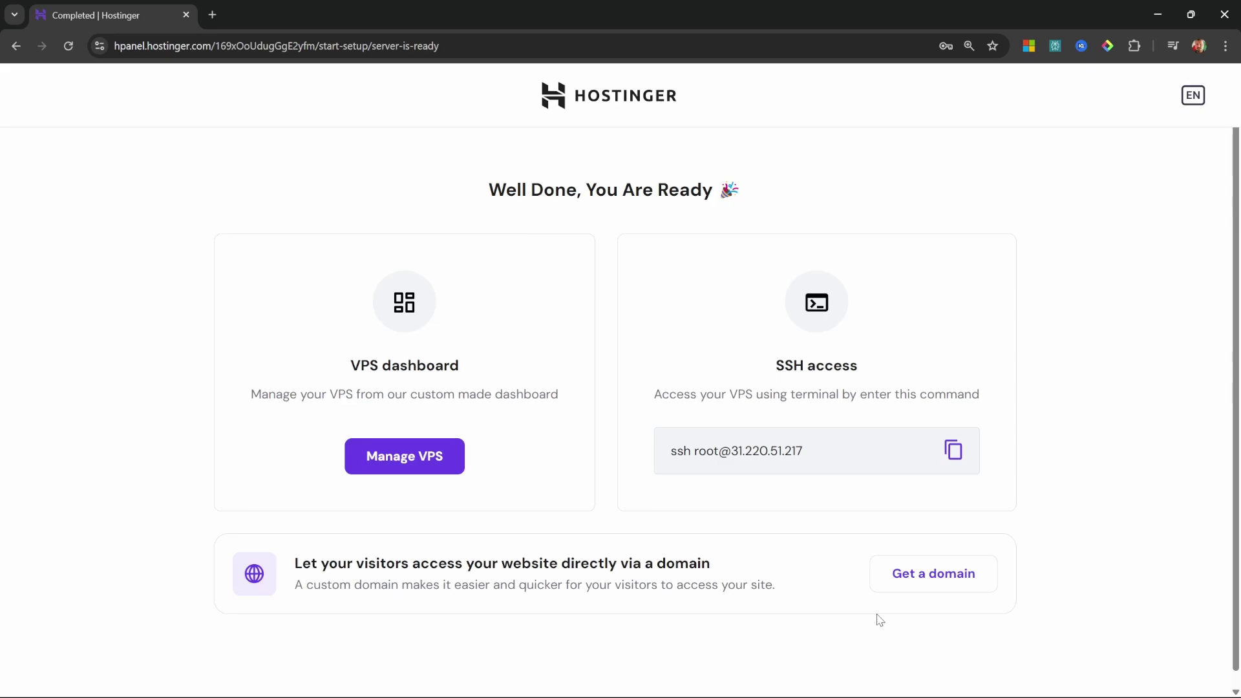
# - Copy the VPS hostname from its management overview and open n8n.srv737816.hstgr.cloud in a new browser tab
pyautogui.click(404, 457)
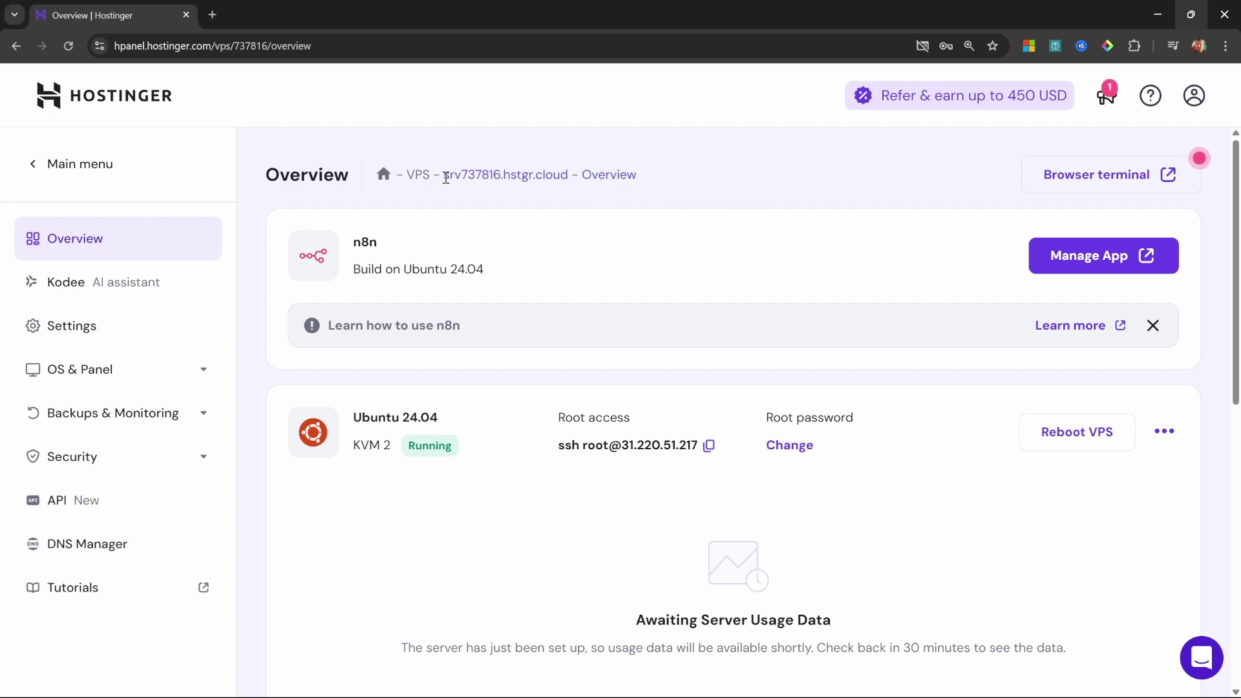
pyautogui.moveTo(444, 175); pyautogui.dragTo(574, 179)
pyautogui.hotkey('ctrl', 'c')
pyautogui.click(212, 14)
pyautogui.write('n8n.')
pyautogui.hotkey('ctrl', 'v')
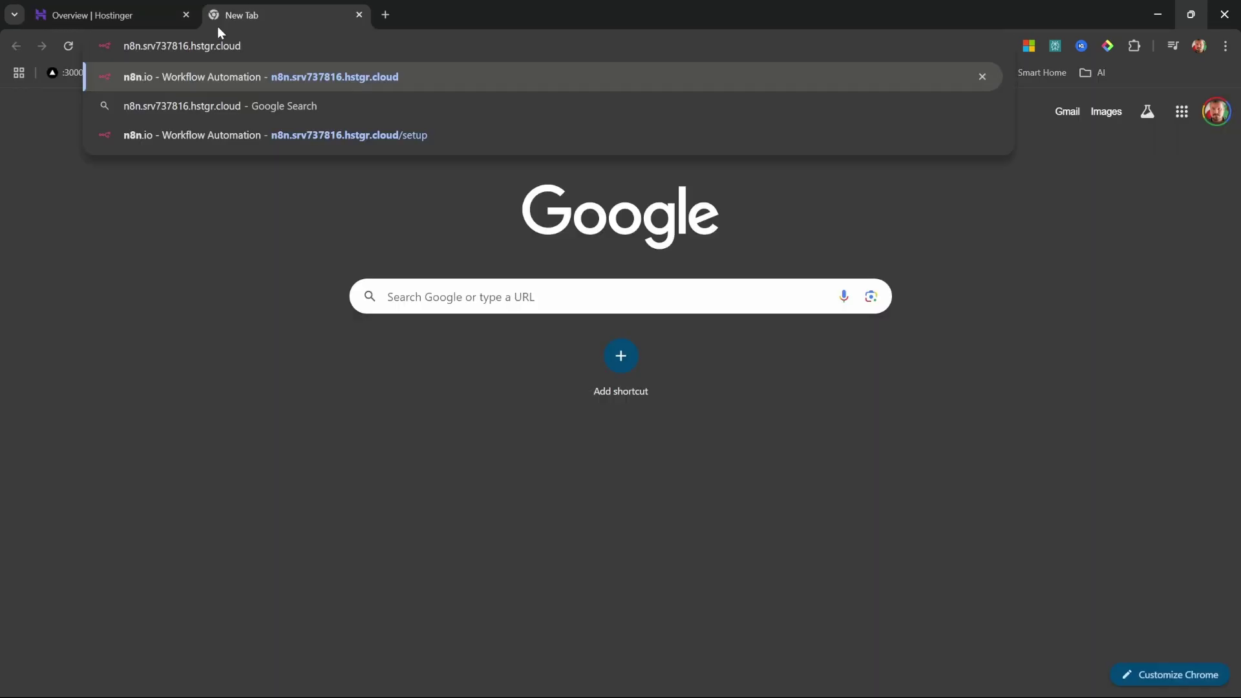
pyautogui.press('Return')
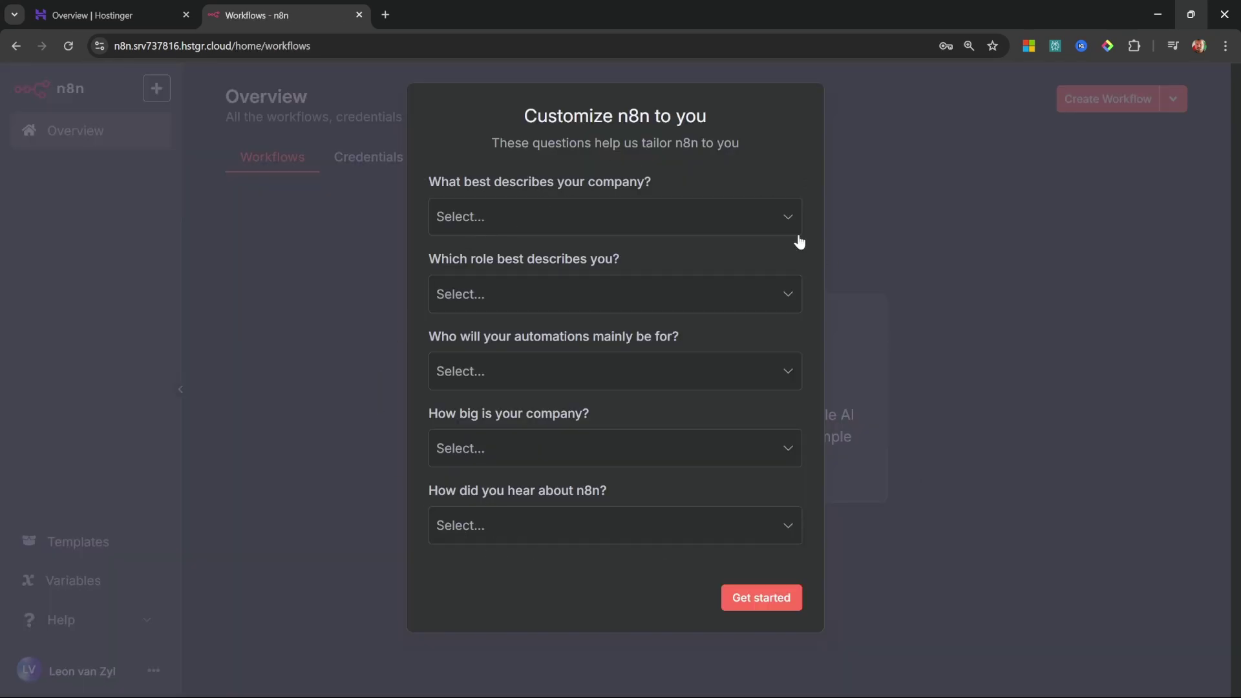
# - Submit the n8n customization questionnaire and request the free license key for the prefilled e-mail address
pyautogui.click(761, 600)
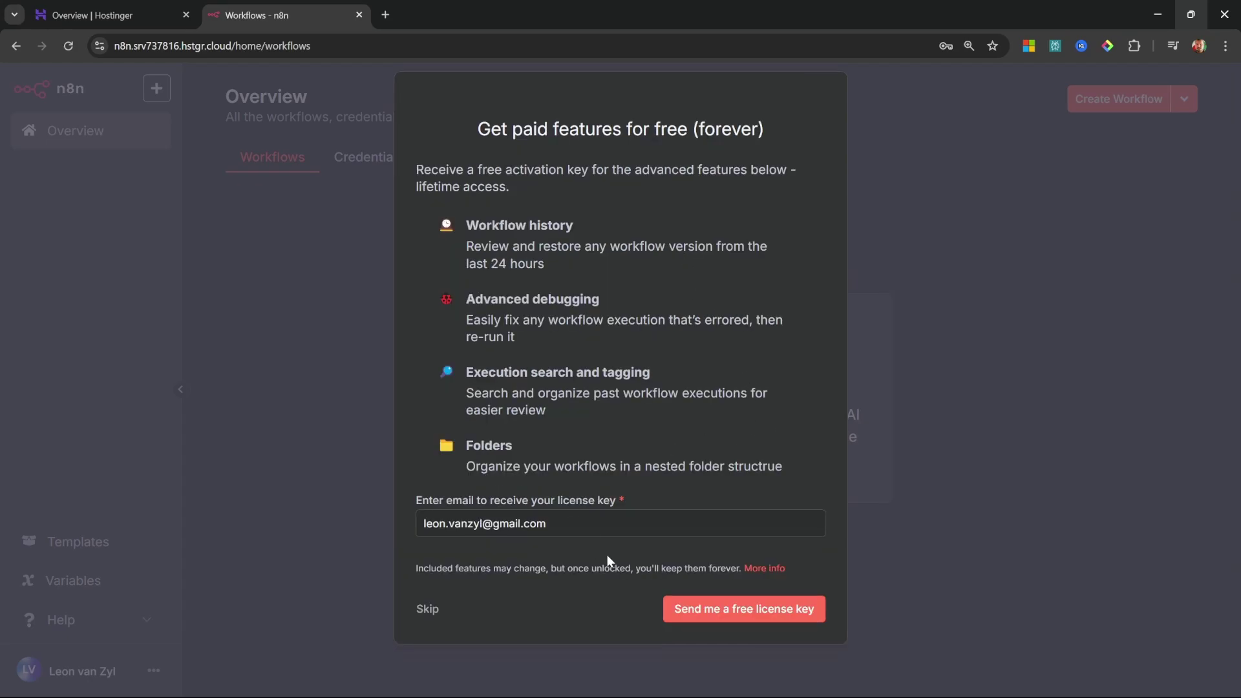
pyautogui.click(730, 611)
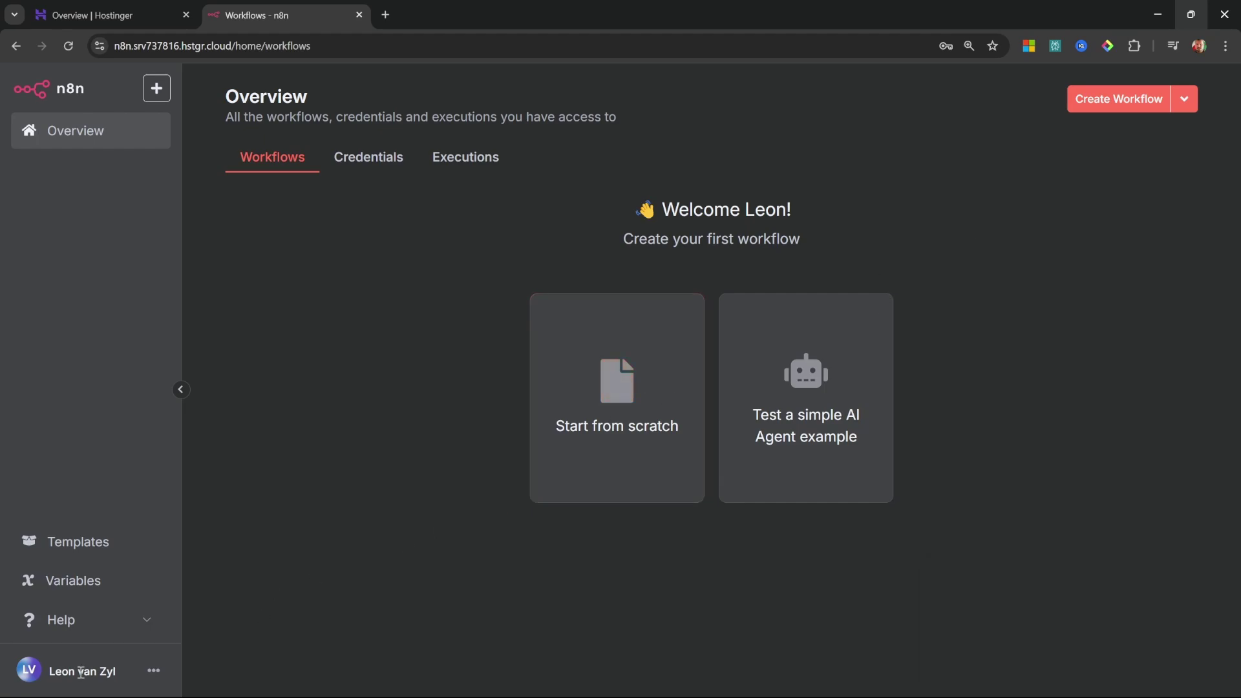
# - Enter the license activation key under the instance's usage and plan settings and activate the registered Community Edition
pyautogui.click(155, 672)
pyautogui.click(169, 601)
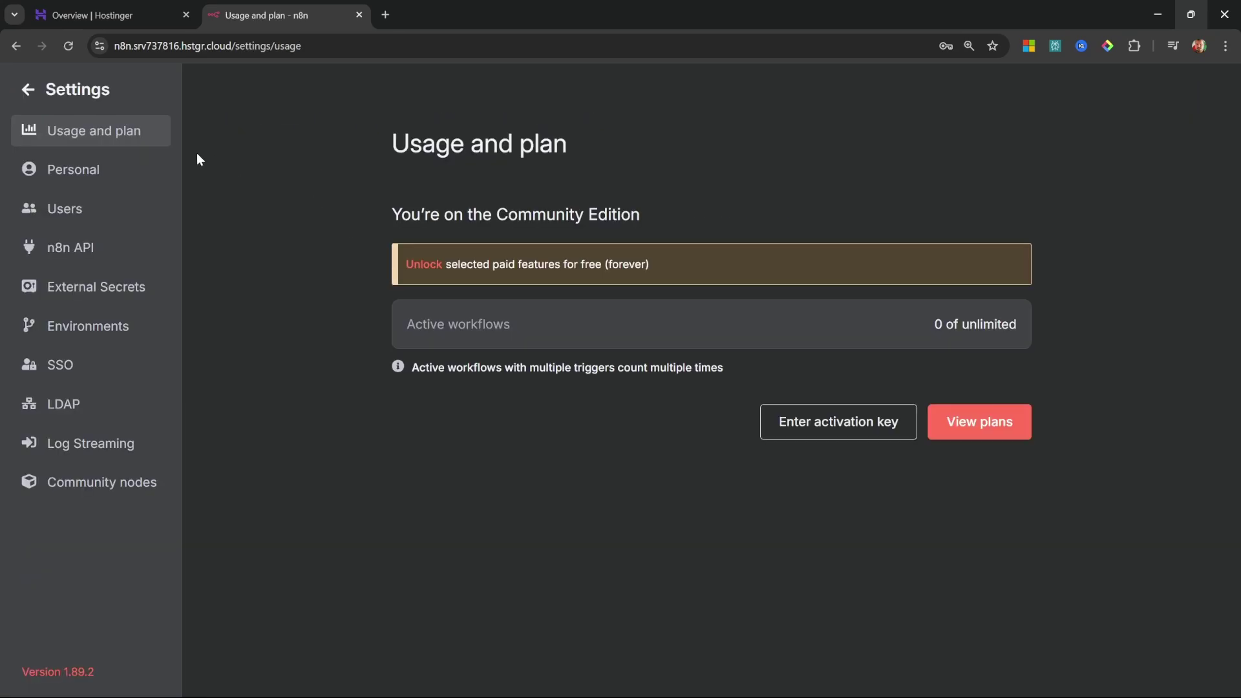
pyautogui.click(827, 427)
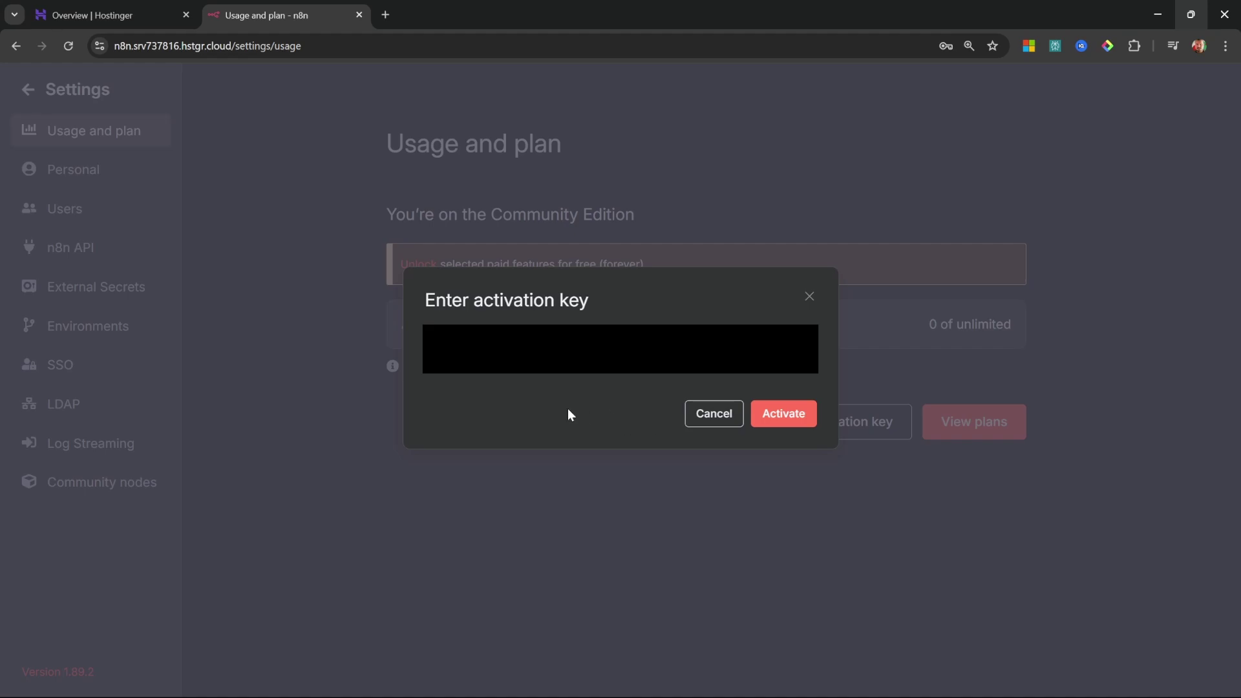
pyautogui.click(792, 420)
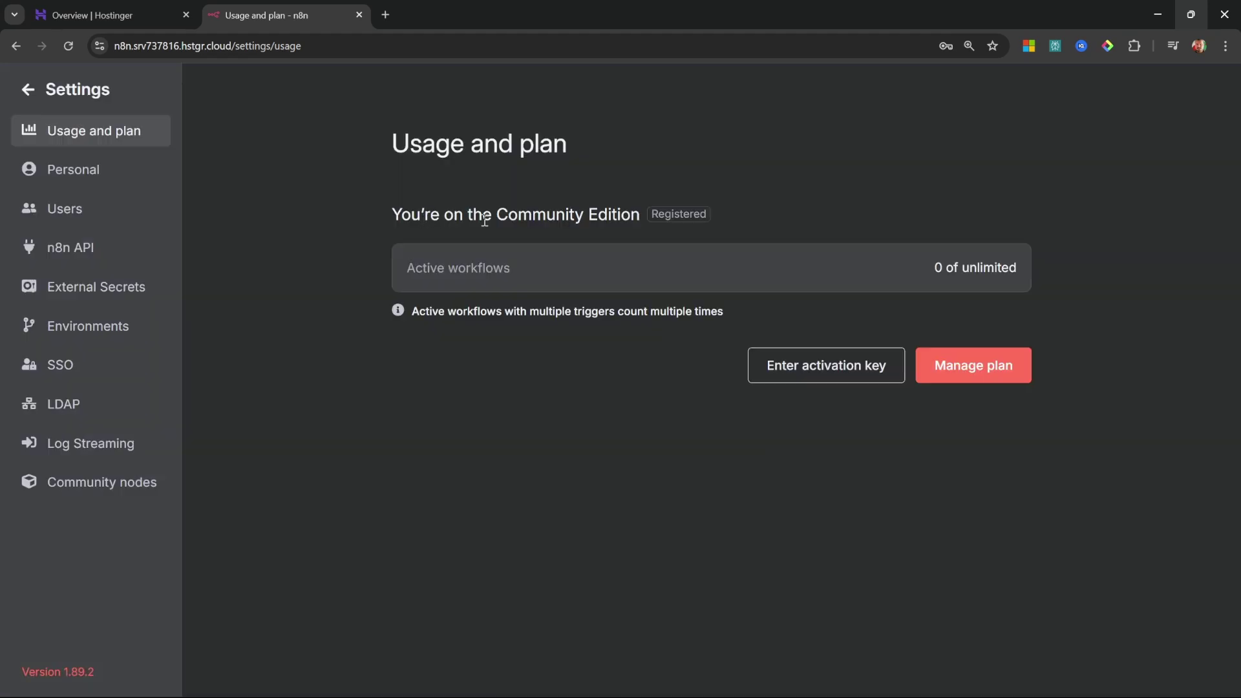
pyautogui.moveTo(496, 215); pyautogui.dragTo(640, 214)
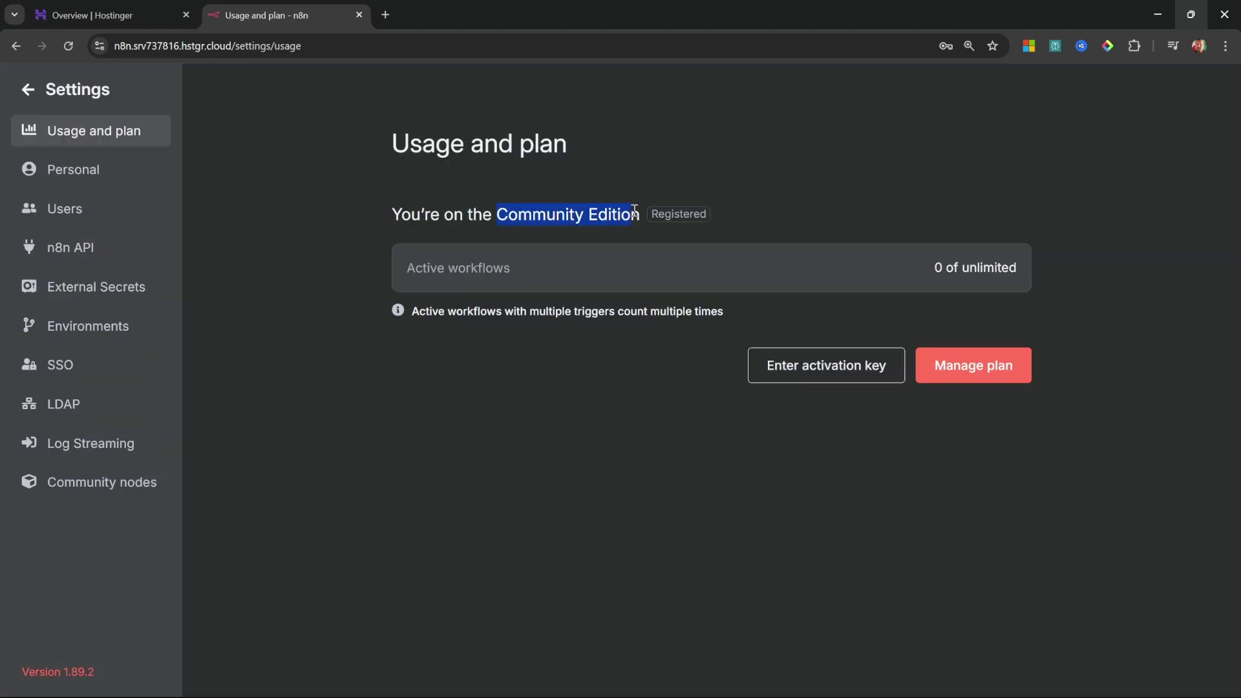
pyautogui.click(675, 218)
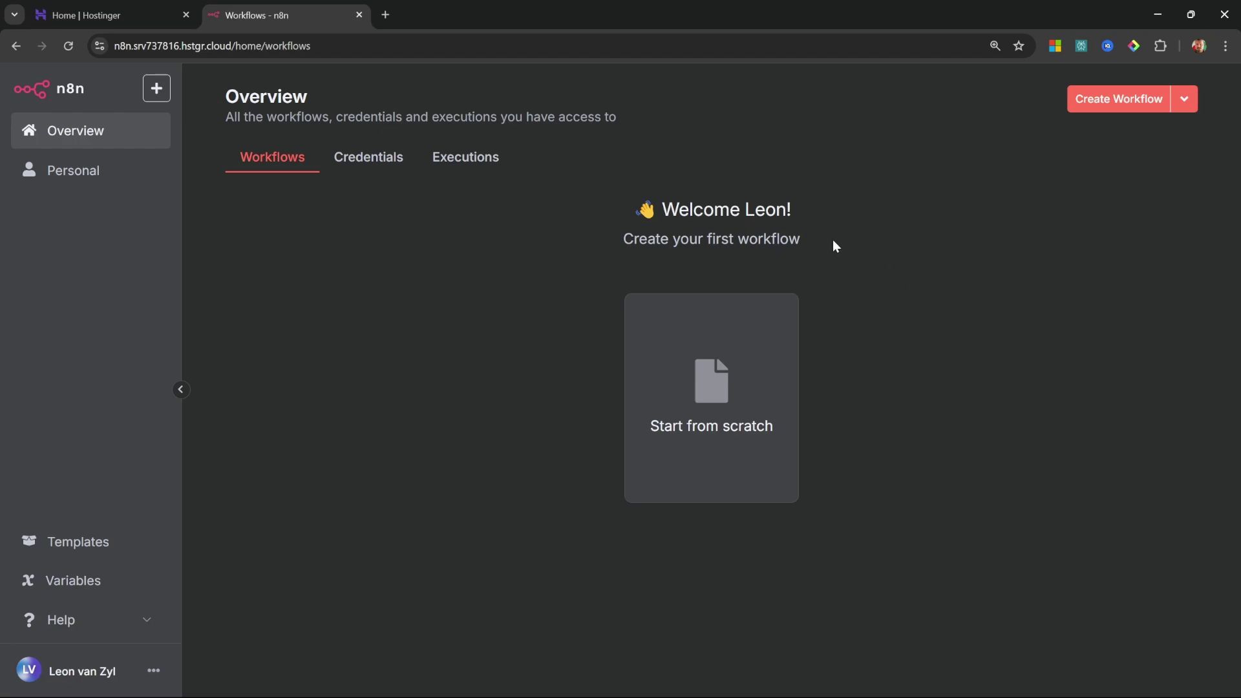
# - Create a new workflow from scratch and name it "My AI Assistant"
pyautogui.click(724, 412)
pyautogui.click(249, 103)
pyautogui.hotkey('ctrl', 'a')
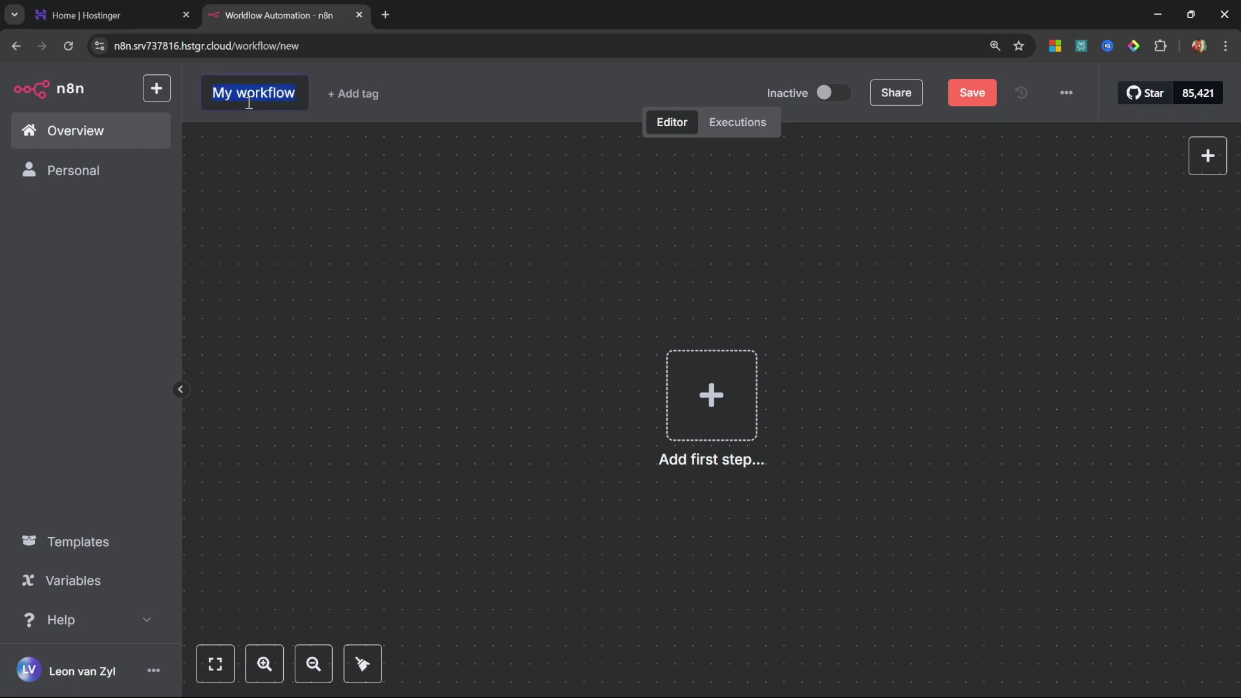
pyautogui.write('My AI')
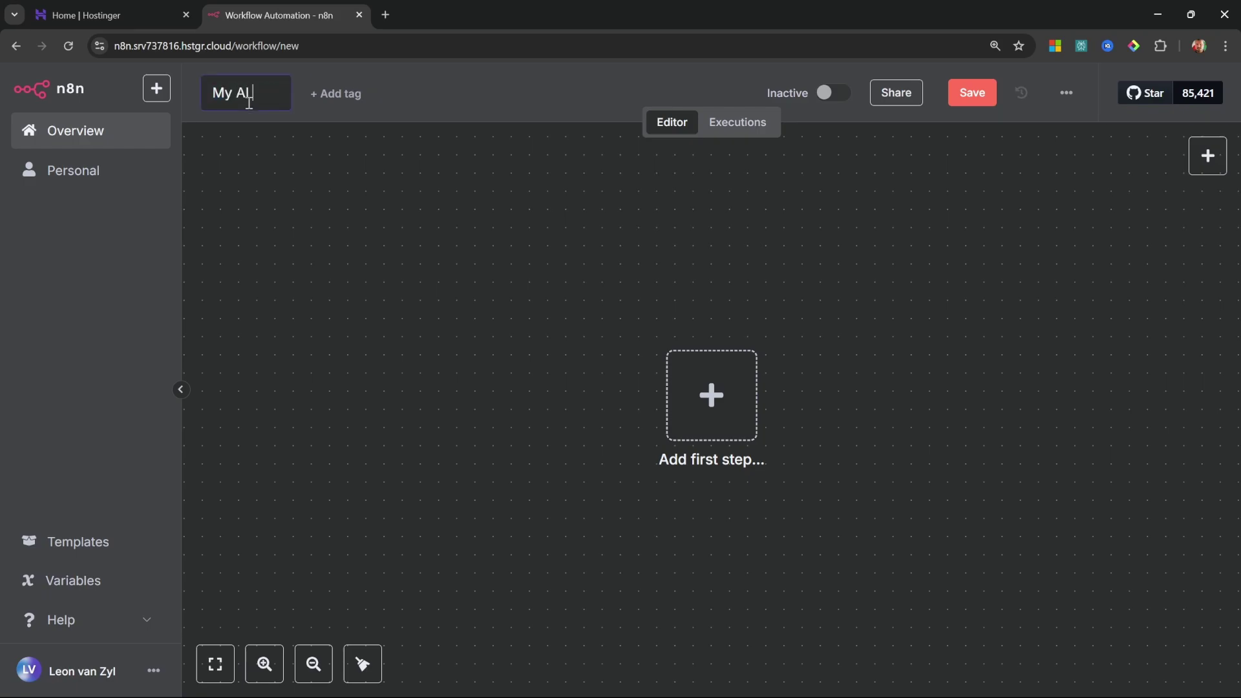
pyautogui.write(' Assistant')
pyautogui.press('Return')
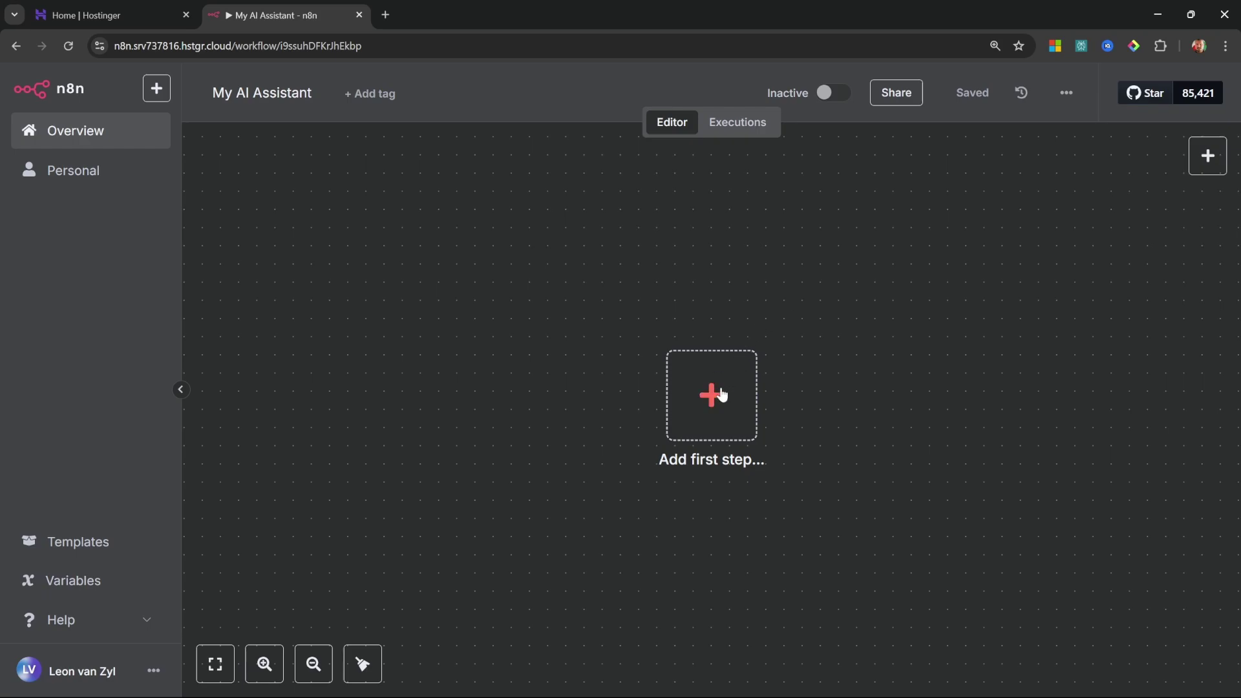
# - Add an "On chat message" trigger as the workflow's first step and return to the canvas
pyautogui.click(720, 395)
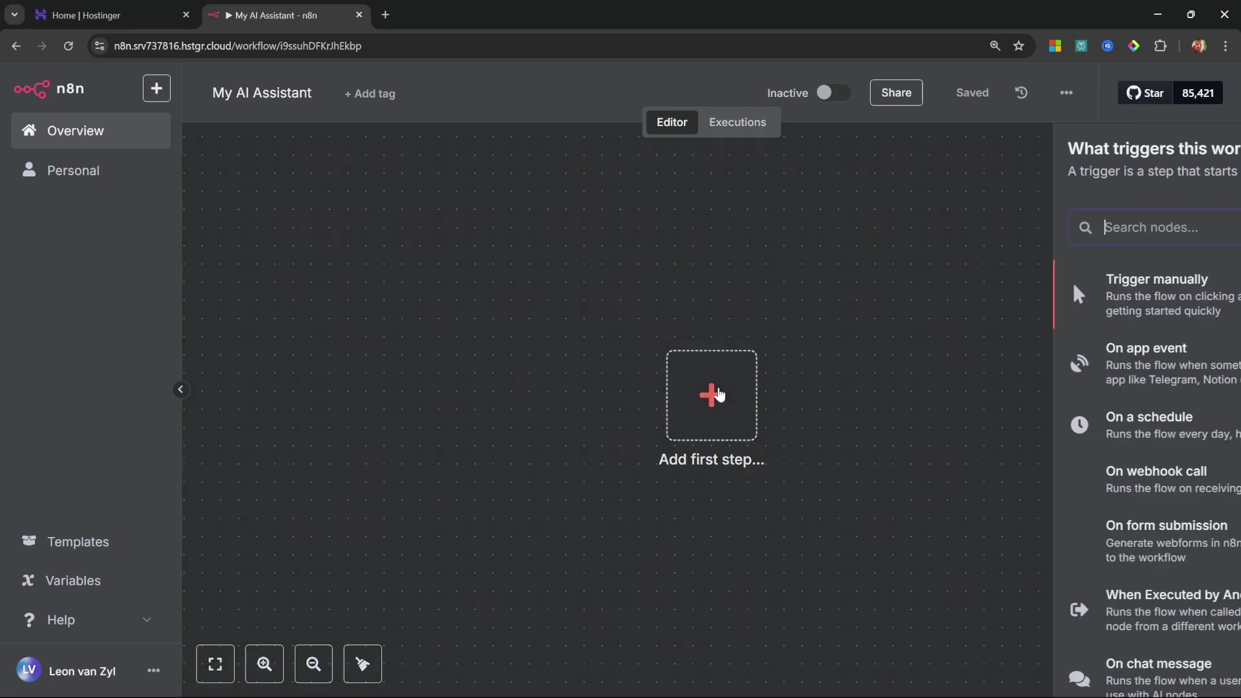
pyautogui.scroll(-2, 1040, 437)
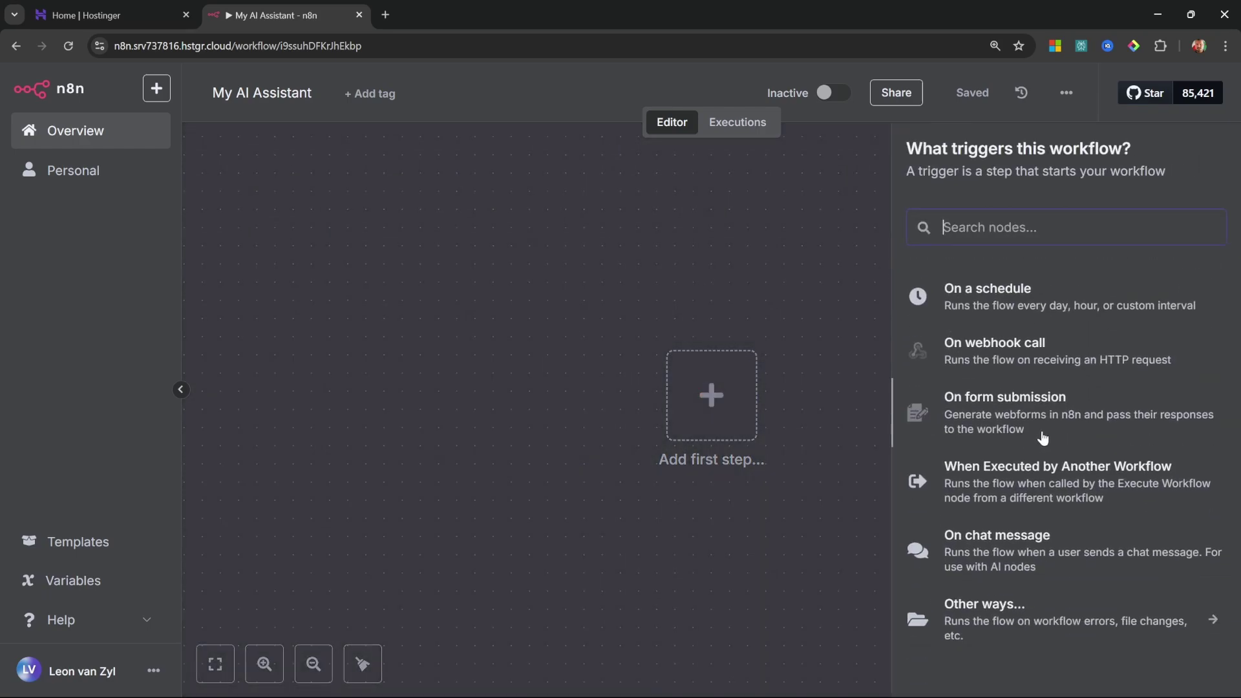
pyautogui.click(1045, 547)
pyautogui.click(77, 86)
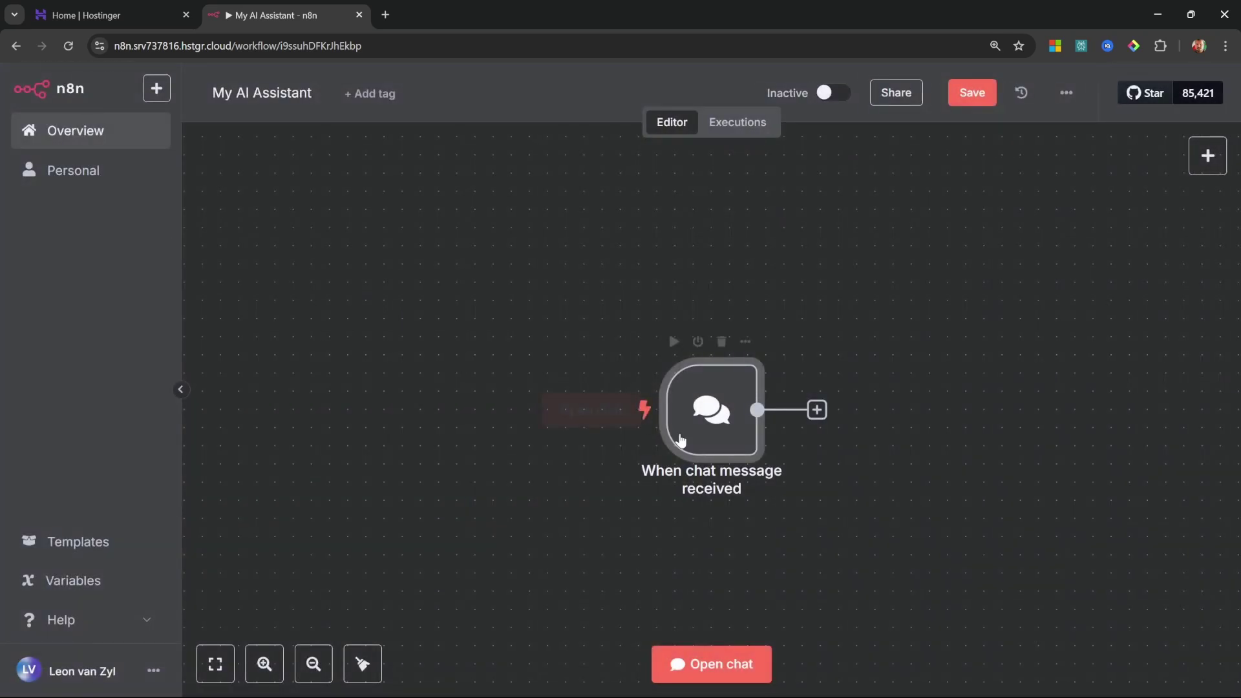
# - Test the chat trigger by sending the message "Hello", and close the chat
pyautogui.click(722, 659)
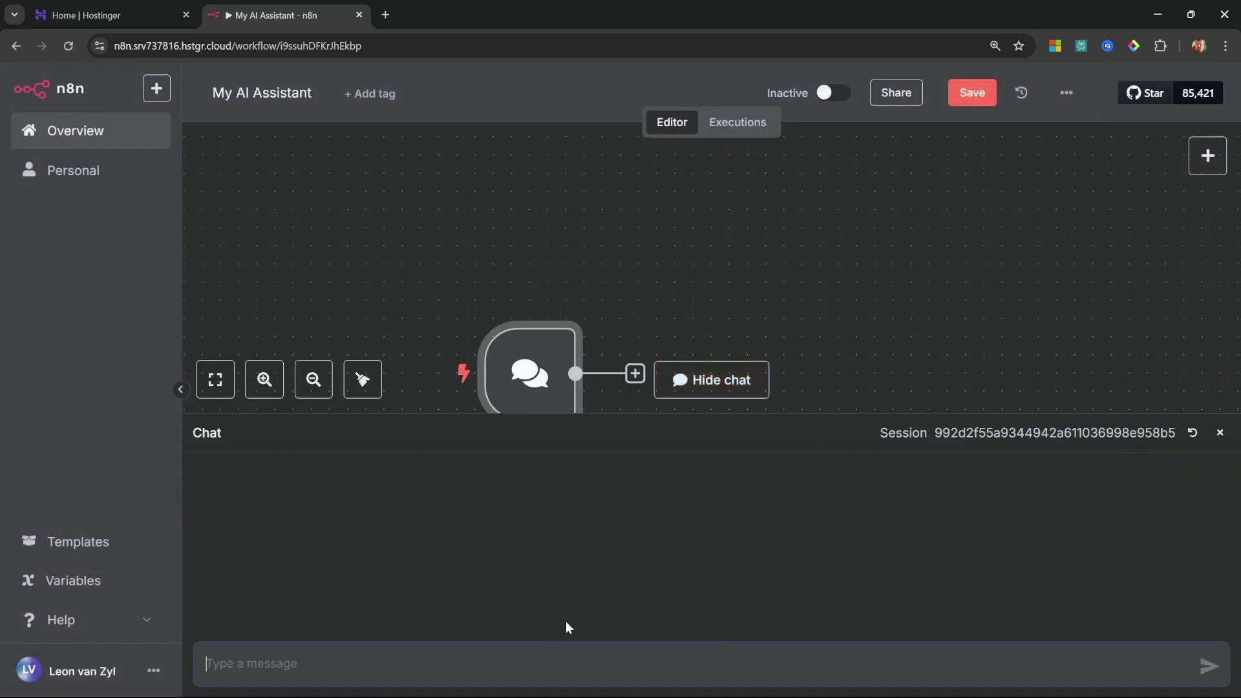
pyautogui.write('Hello')
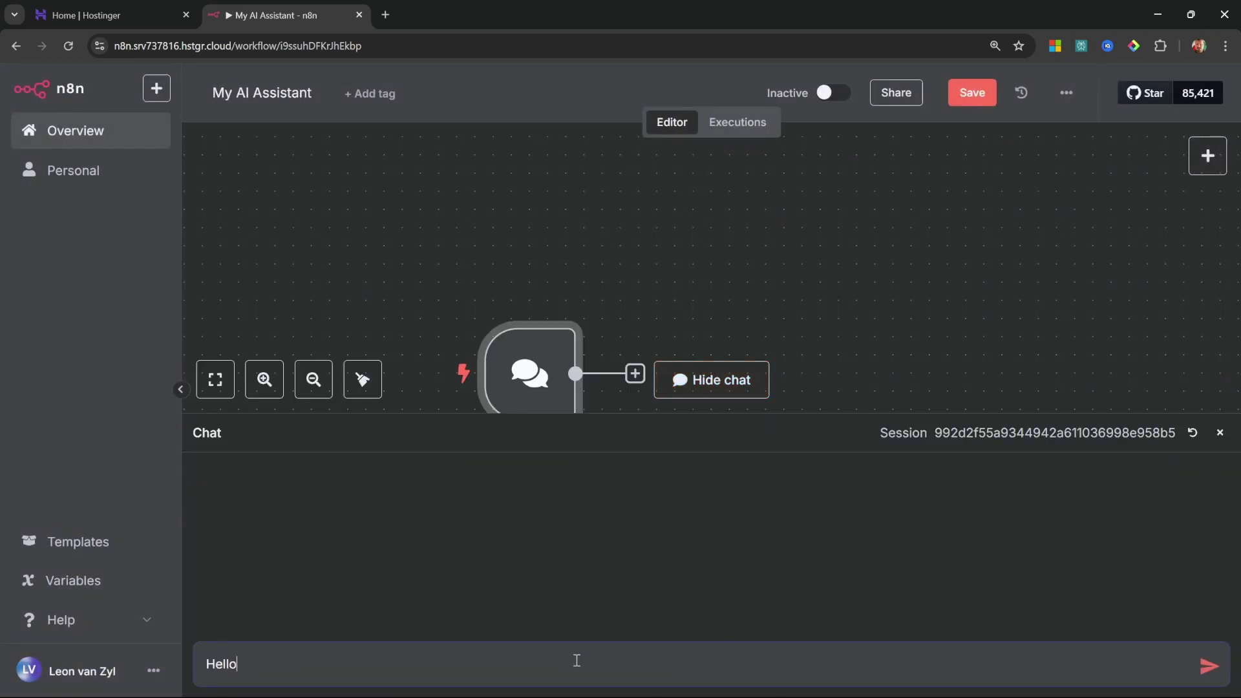
pyautogui.press('Return')
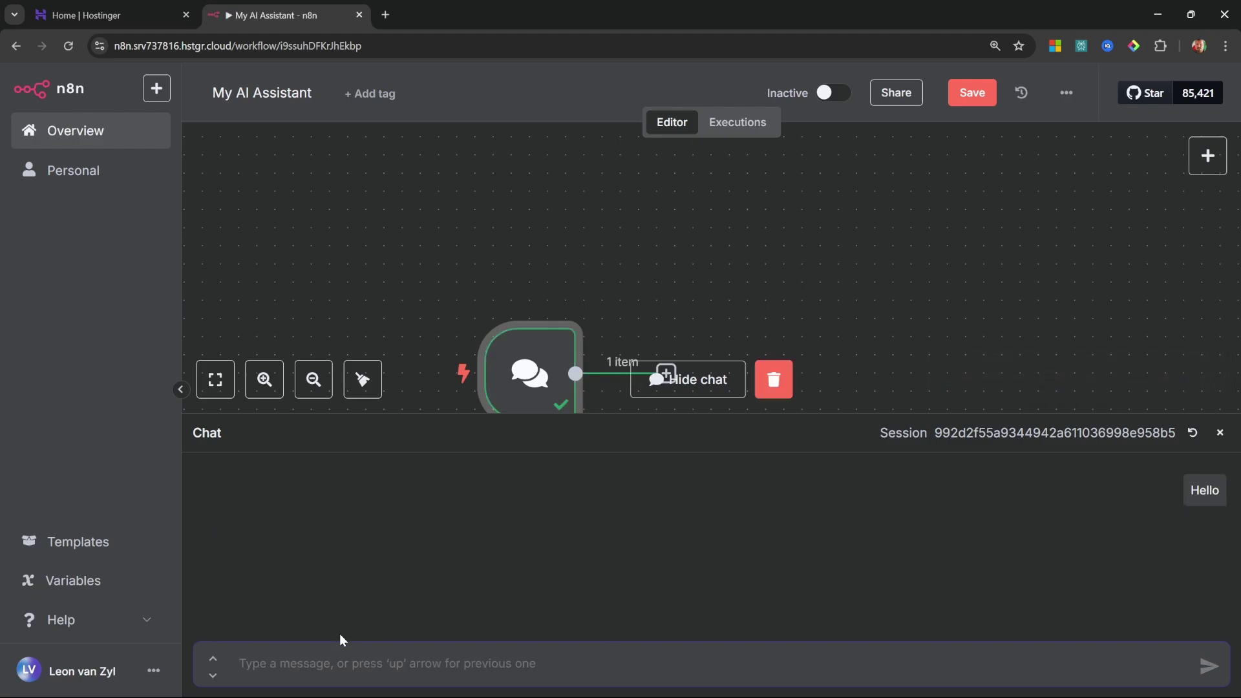
pyautogui.click(1220, 432)
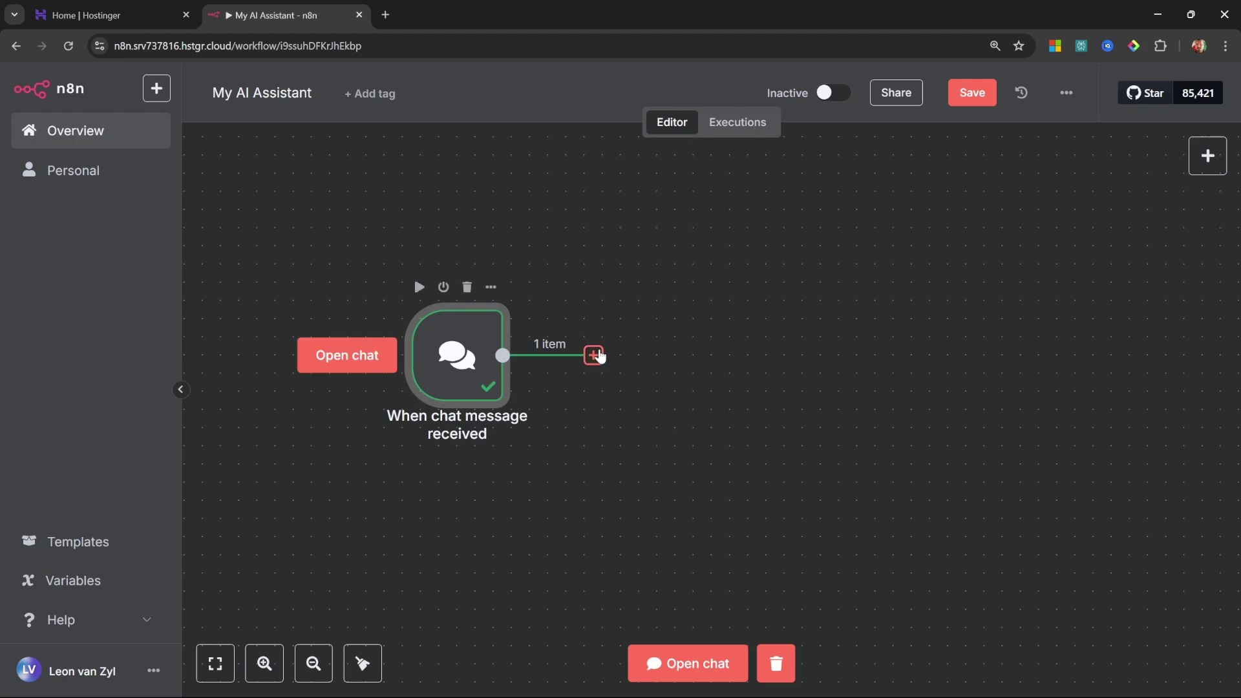
# - Add an AI Agent node connected to the output of the chat trigger
pyautogui.click(595, 355)
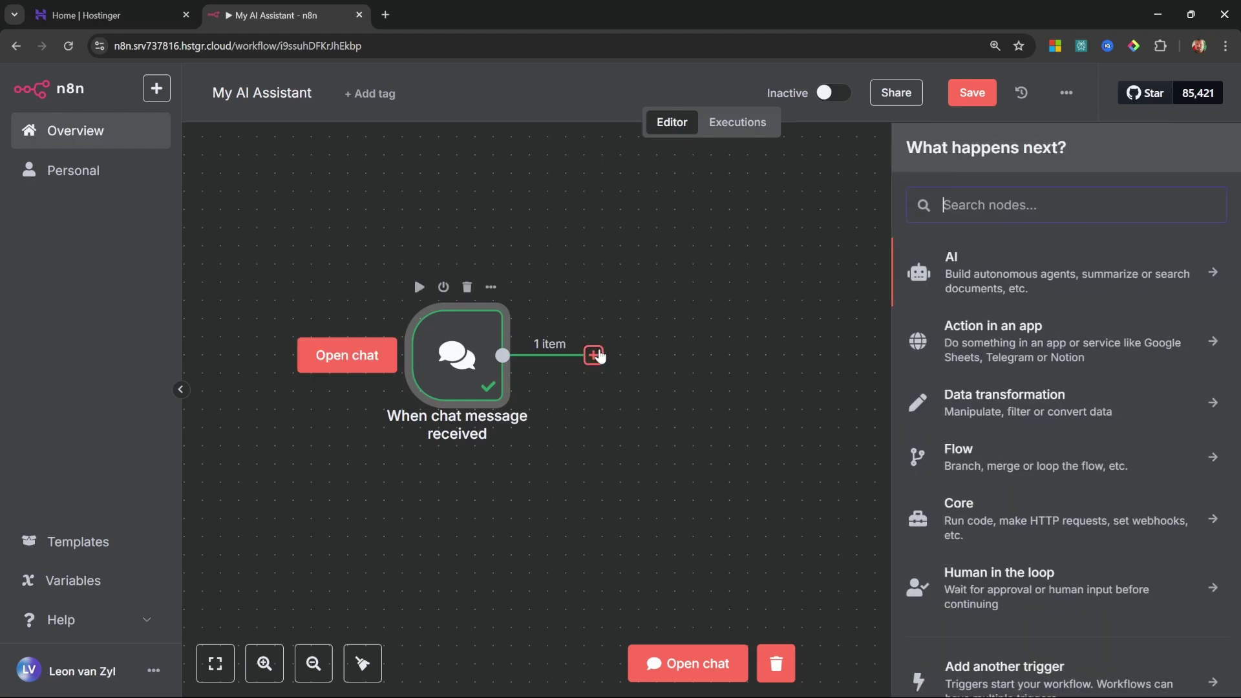
pyautogui.click(1028, 275)
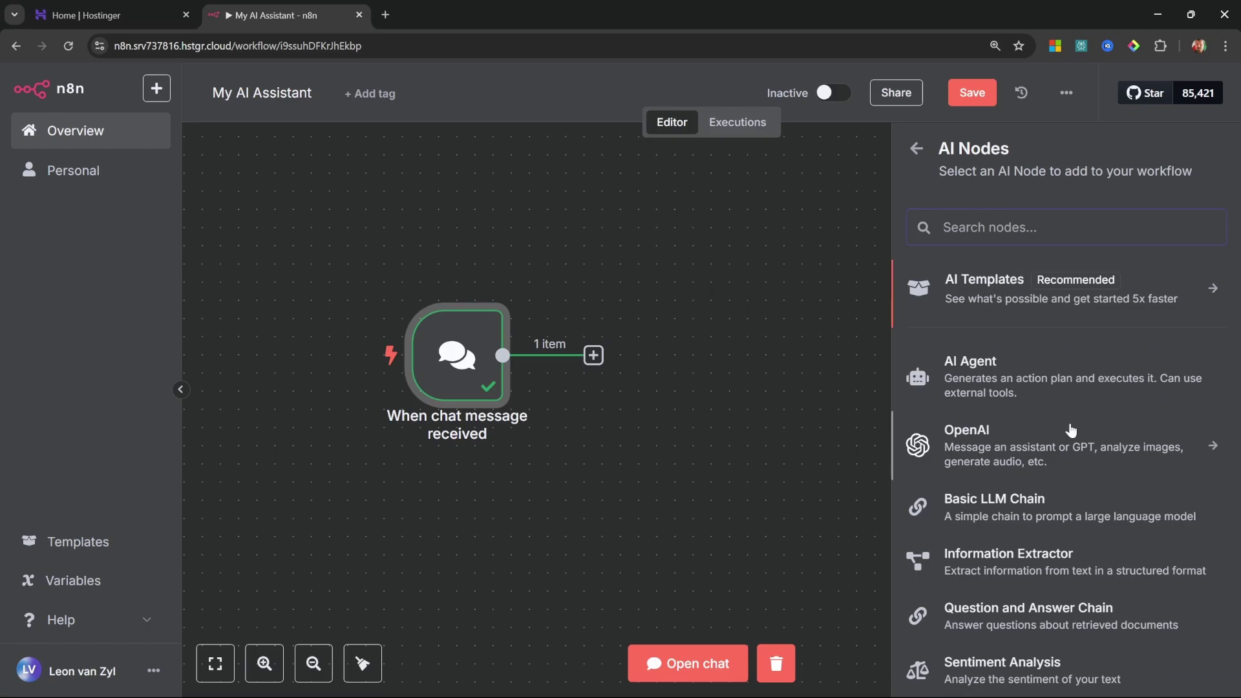
pyautogui.click(991, 376)
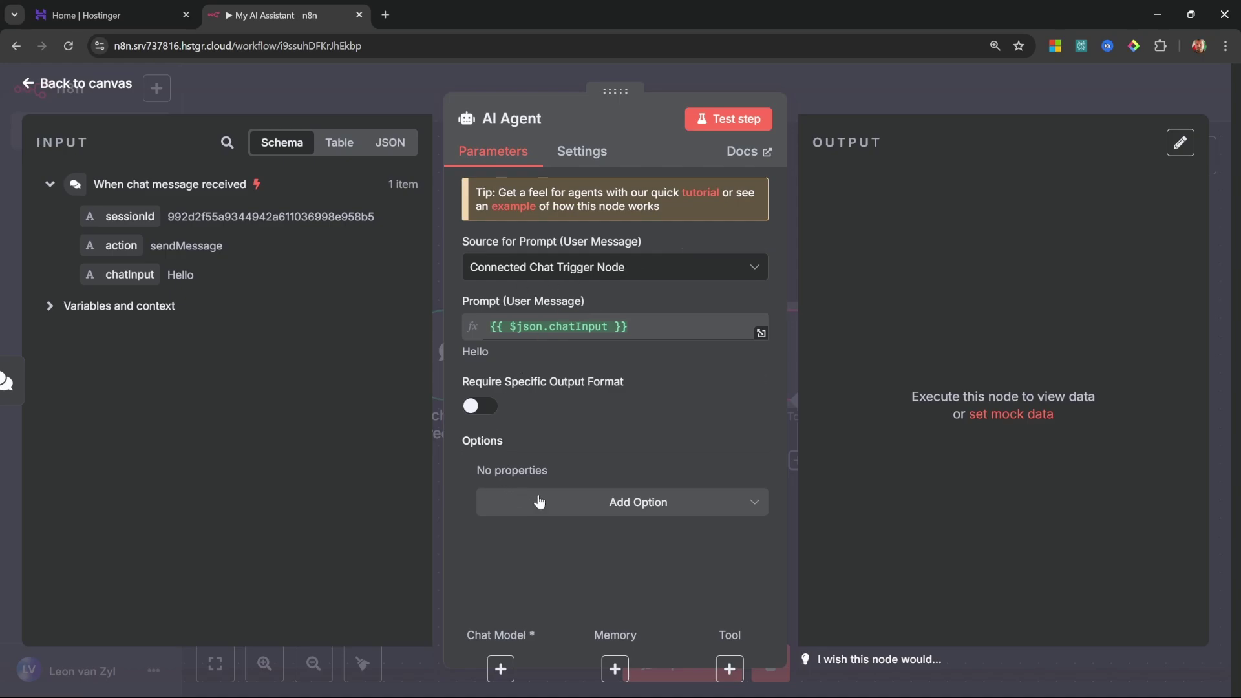
# - Add a System Message to the AI Agent reading "You are a helpful assistant called John. Respond in a friendly manner."
pyautogui.click(652, 508)
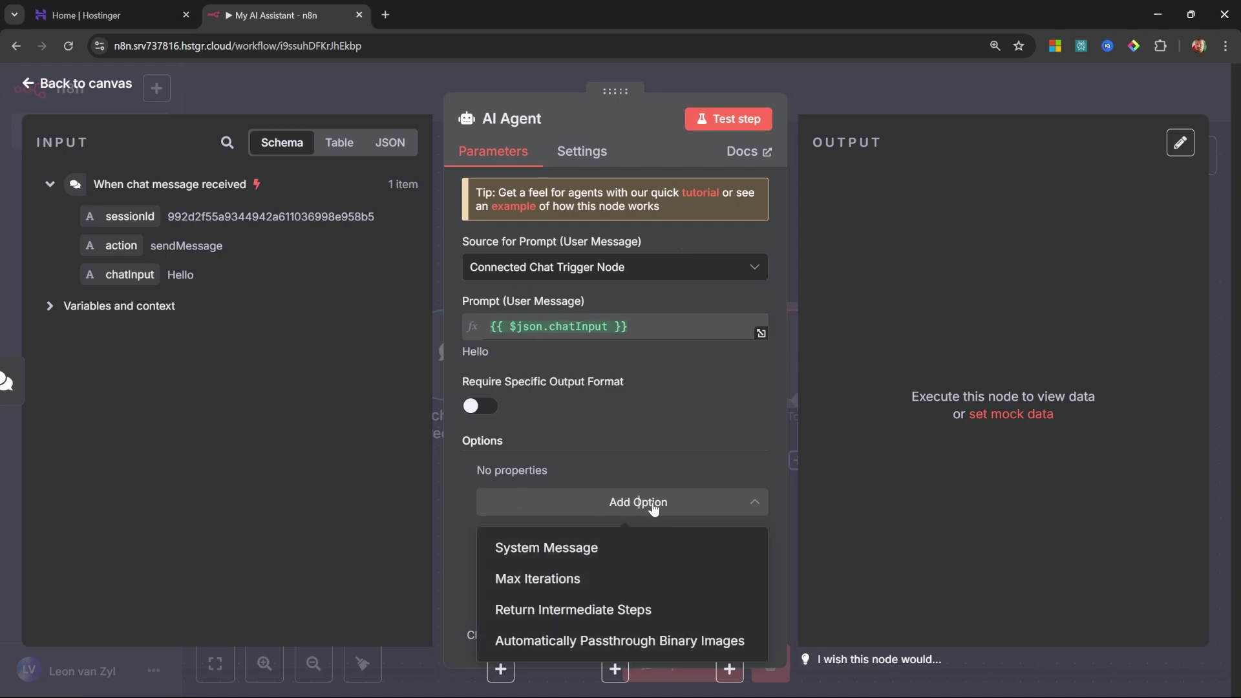
pyautogui.click(579, 548)
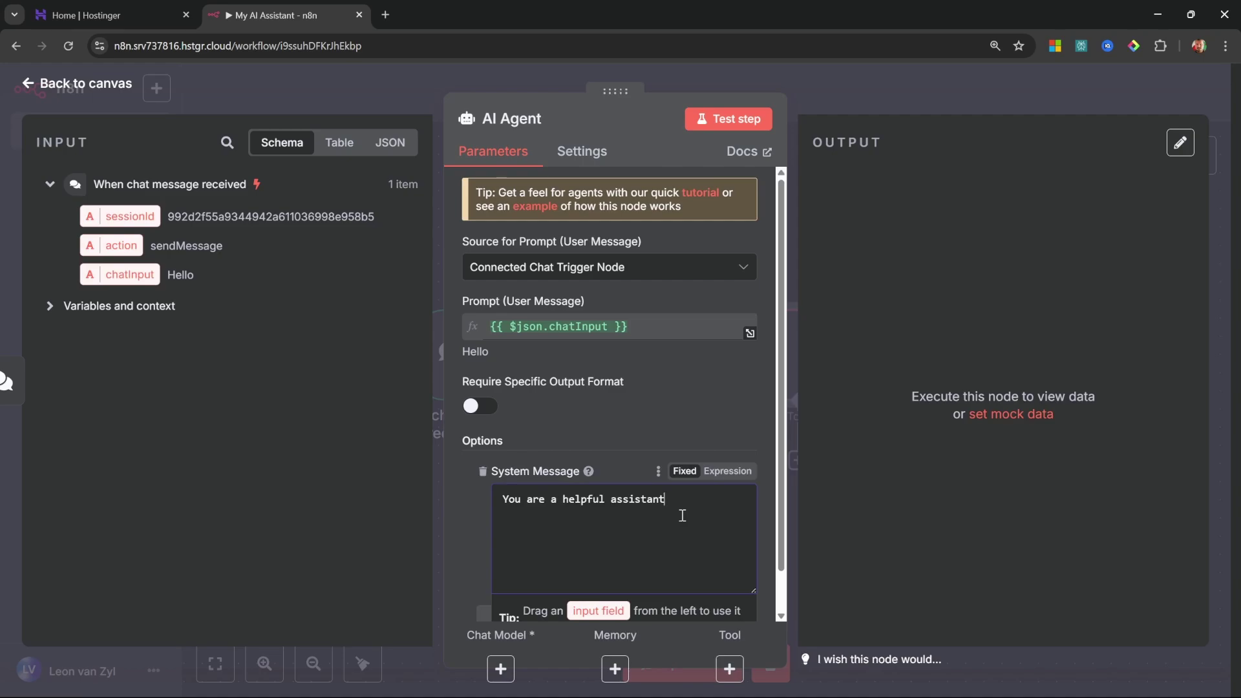
pyautogui.write('called John. Respond in a ')
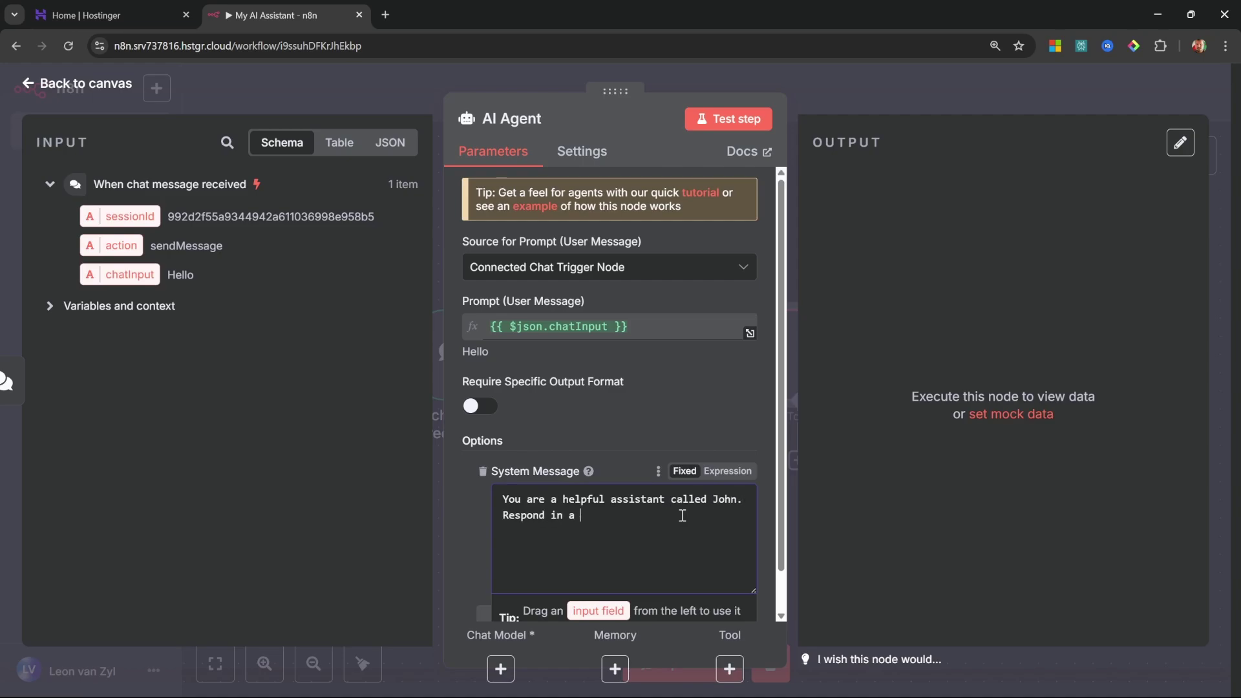
pyautogui.write('friendly manner.')
pyautogui.click(110, 84)
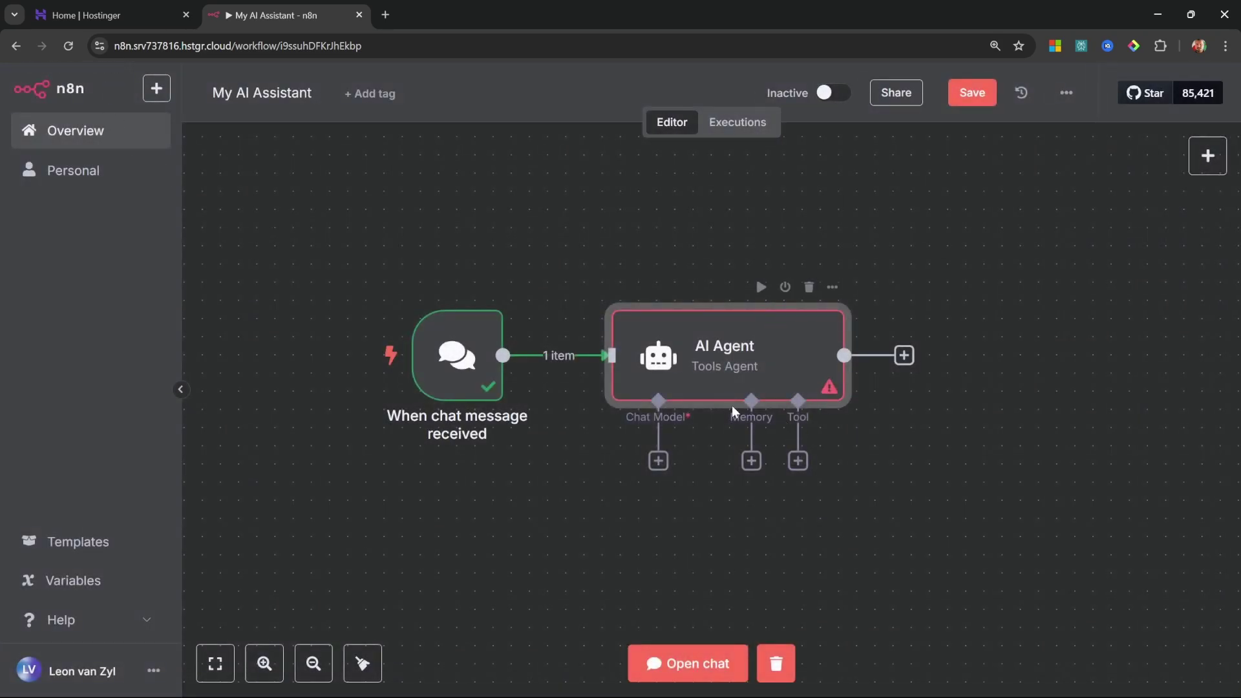
# - Attach a Groq Chat Model to the AI Agent as its chat model
pyautogui.click(658, 462)
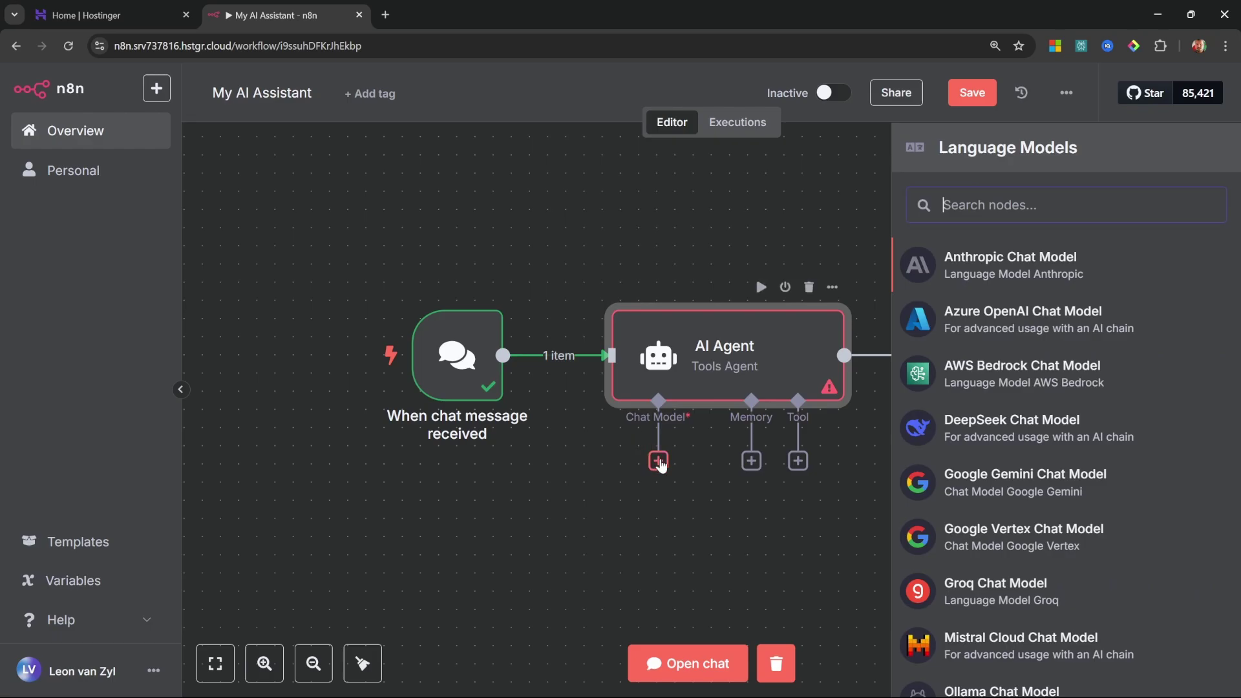
pyautogui.scroll(-4, 1053, 313)
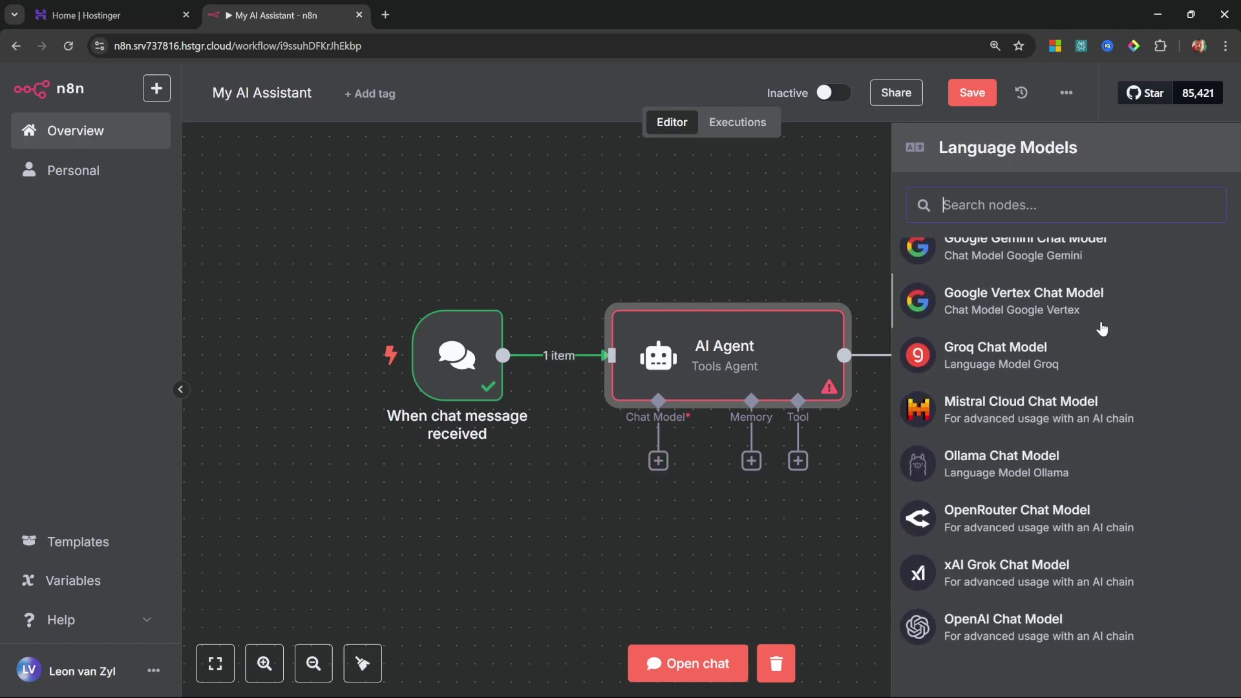
pyautogui.click(995, 359)
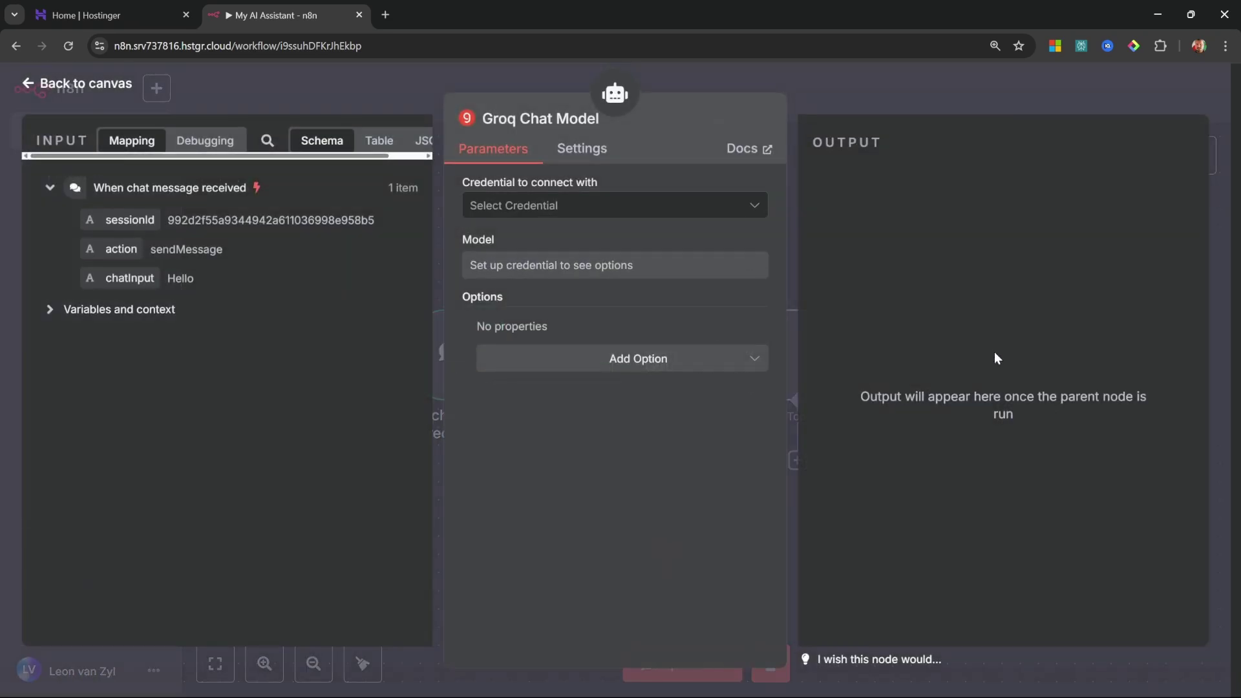
# - Create and save a new Groq credential for the chat model, using an API key generated in the GroqCloud console
pyautogui.click(581, 210)
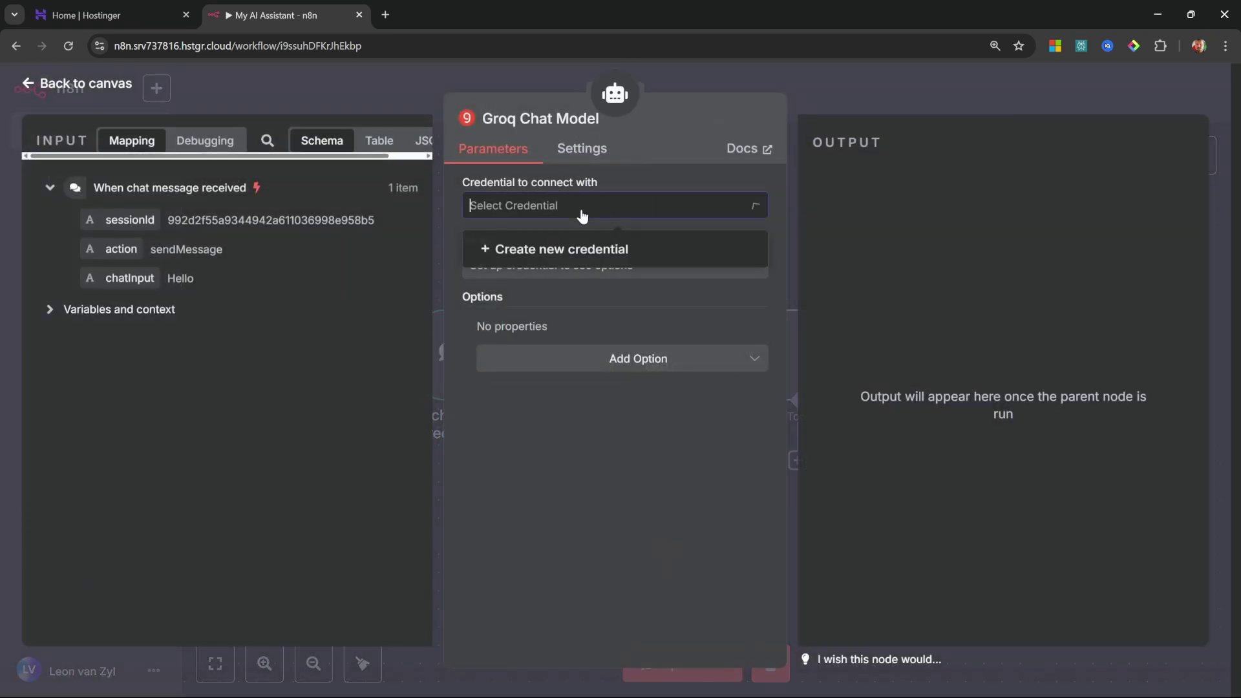
pyautogui.click(562, 251)
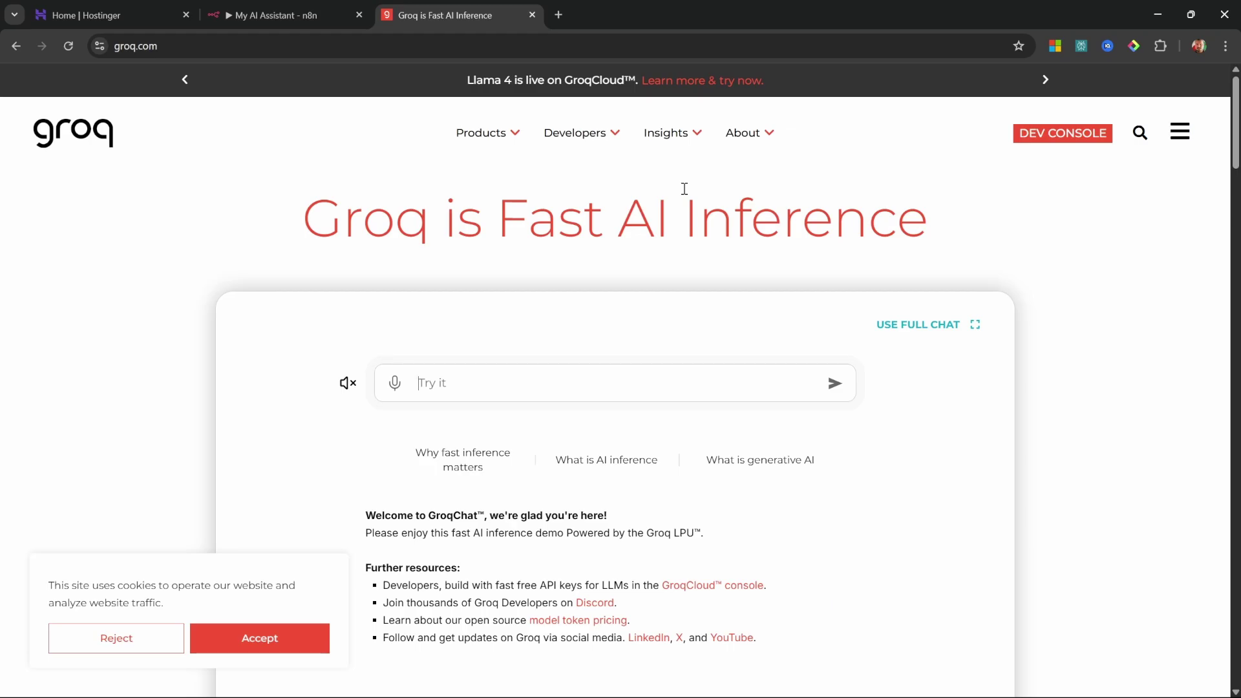
pyautogui.click(1051, 136)
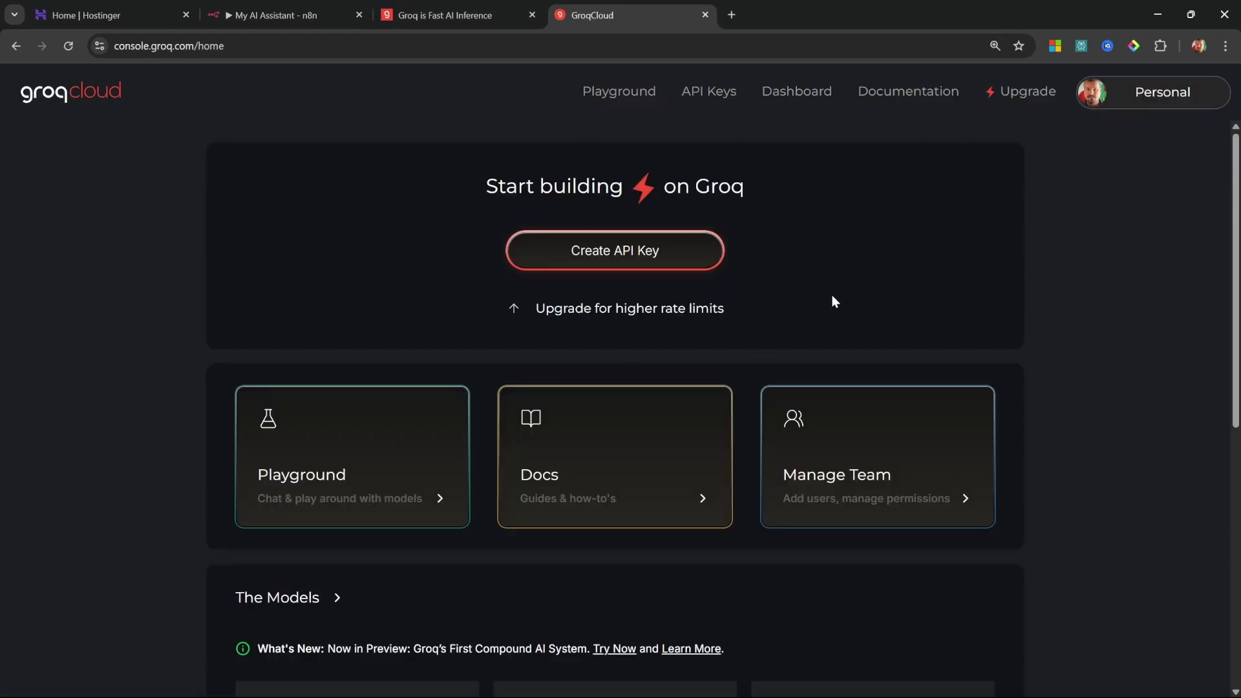
pyautogui.click(622, 257)
pyautogui.click(891, 237)
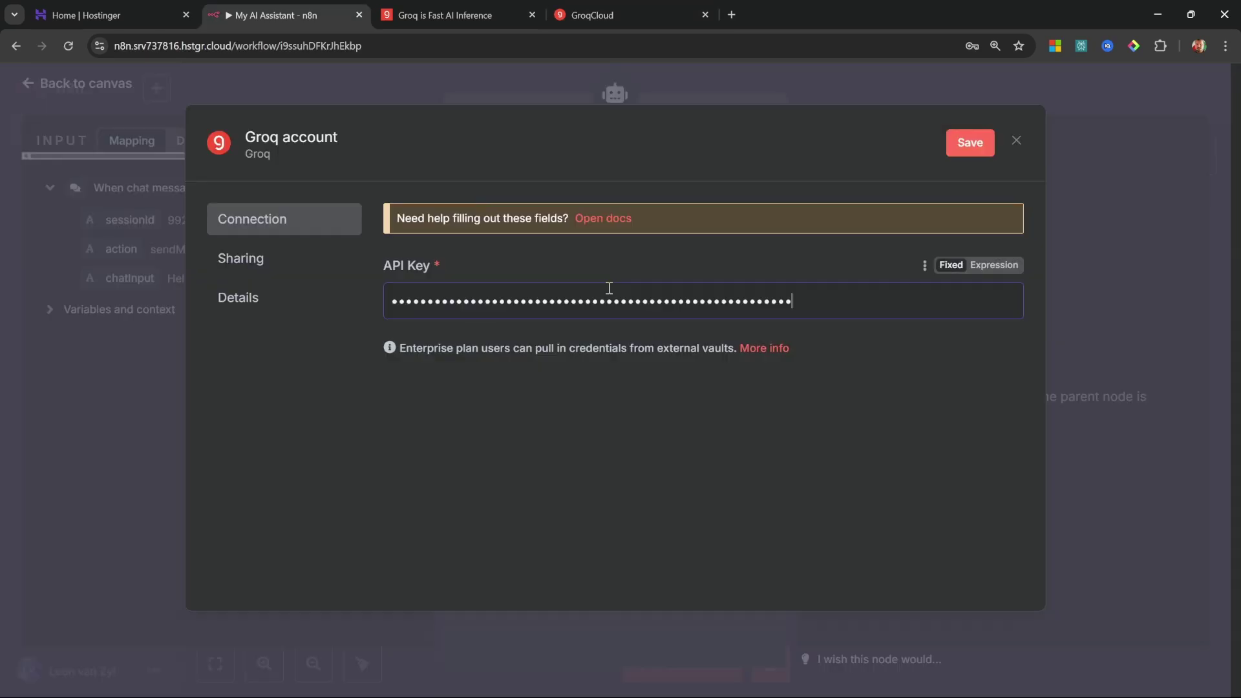
pyautogui.click(969, 143)
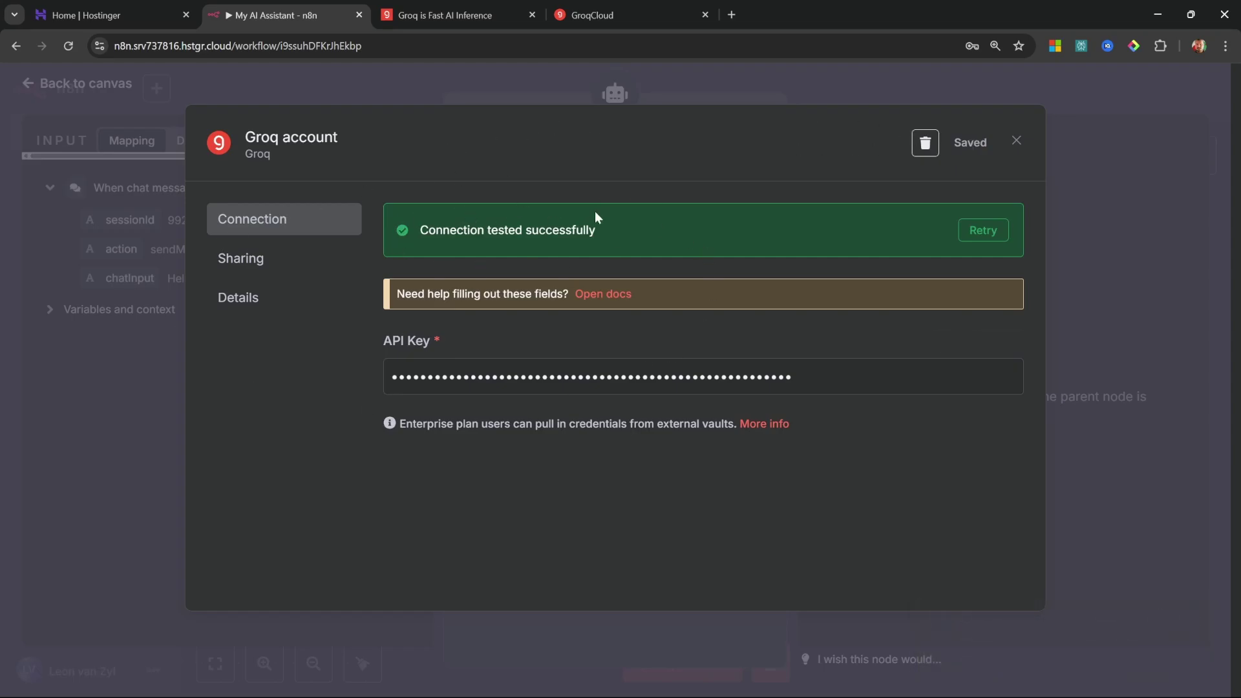
pyautogui.click(1017, 141)
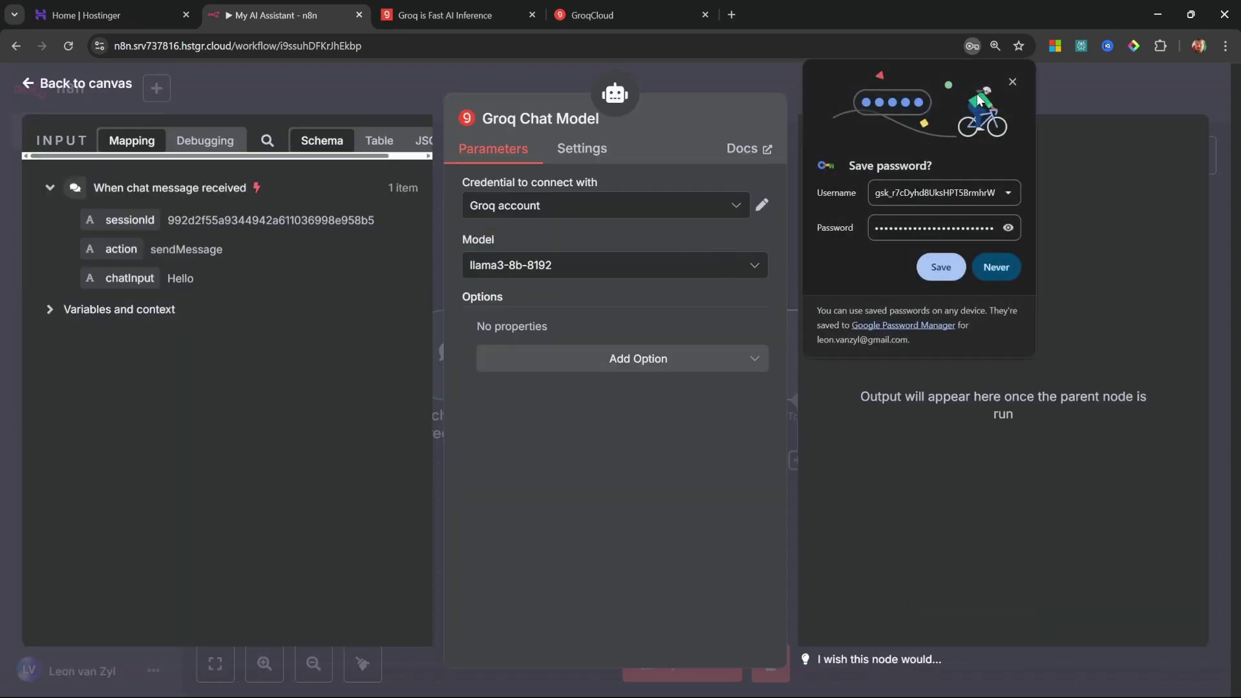
# - Set the Groq Chat Model's model to llama-3.3-70b-versatile and return to the canvas
pyautogui.click(631, 277)
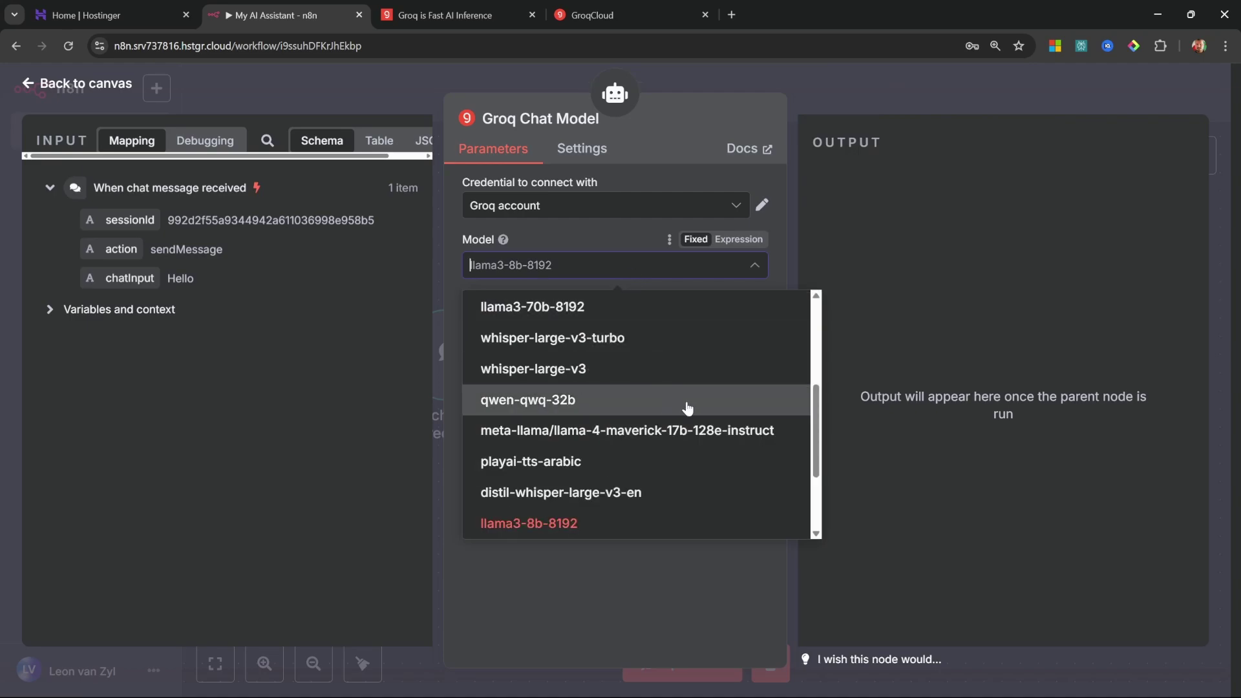
pyautogui.scroll(5, 697, 432)
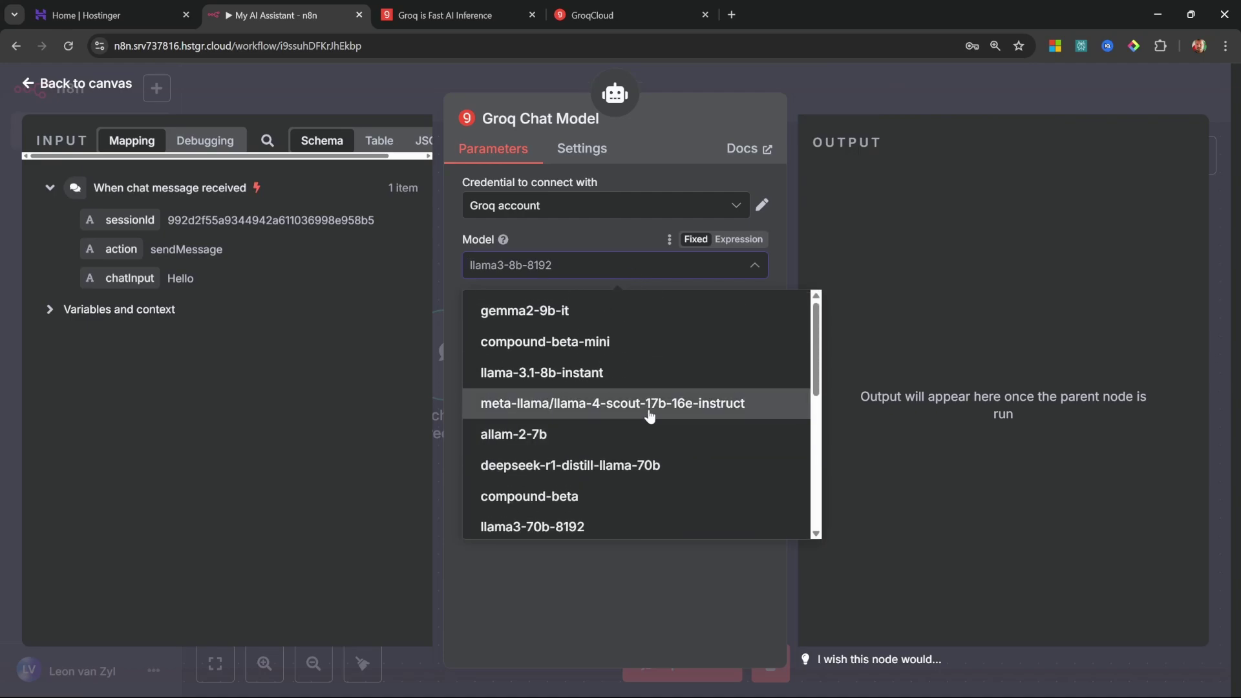
pyautogui.scroll(-3, 650, 416)
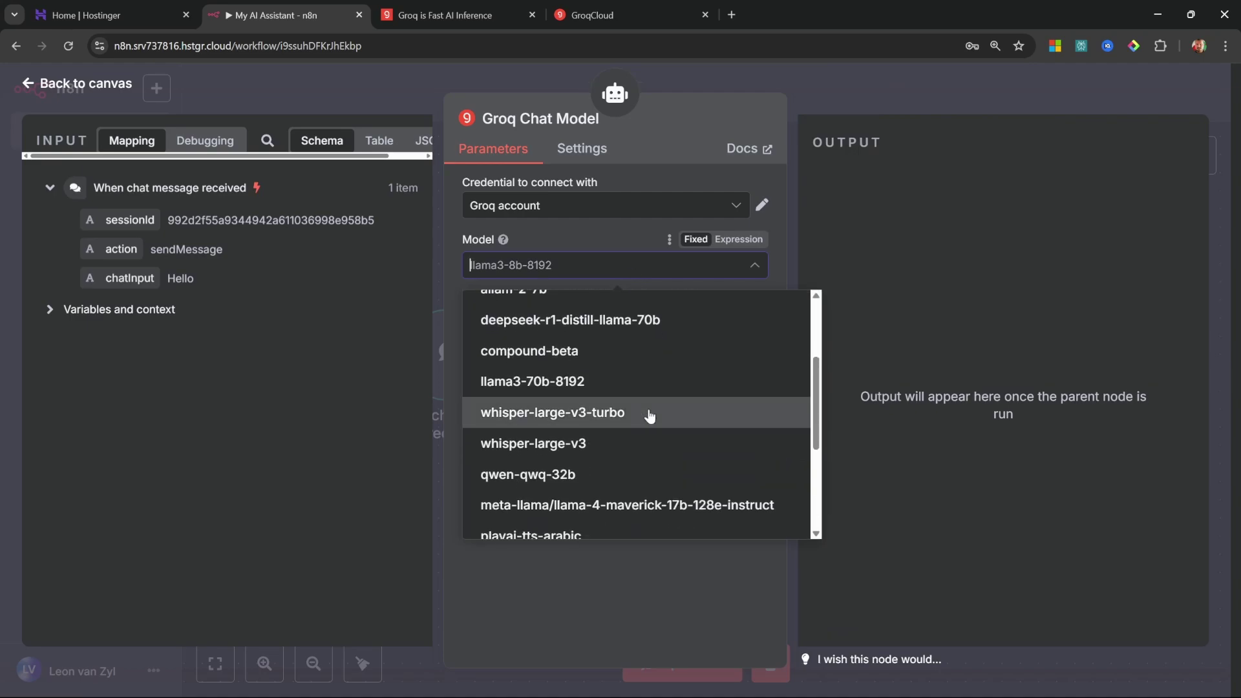
pyautogui.scroll(-3, 650, 416)
pyautogui.scroll(-2, 711, 430)
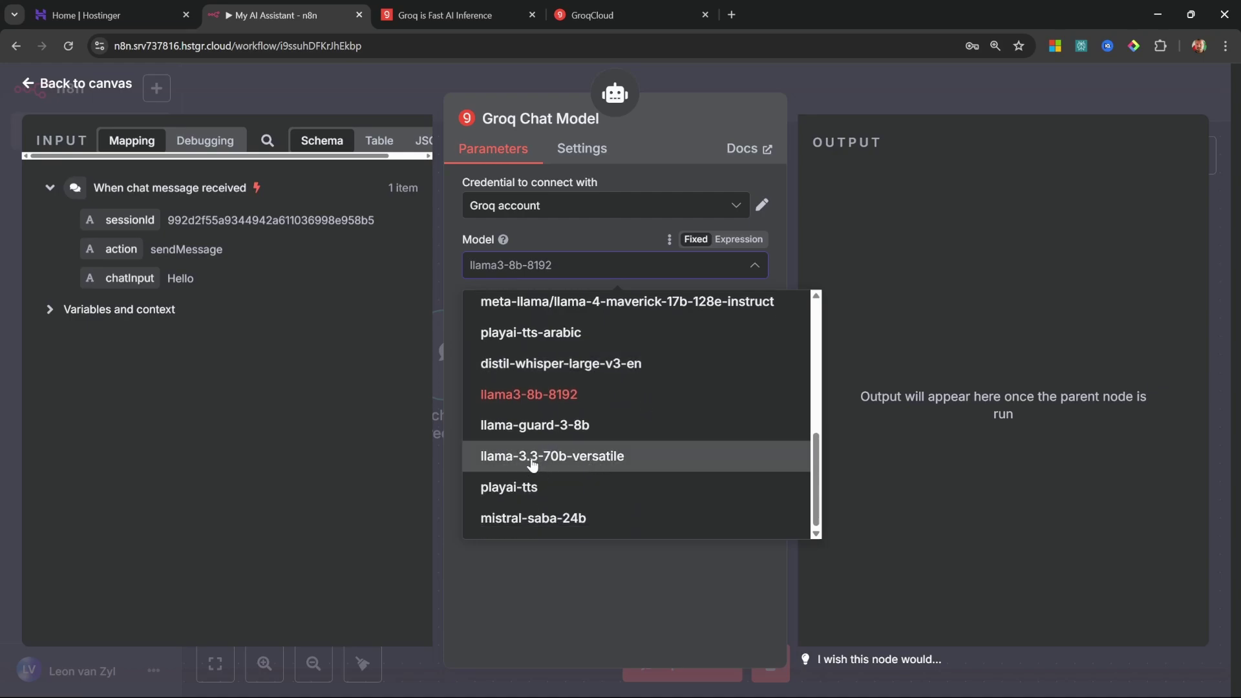
pyautogui.click(610, 462)
pyautogui.click(76, 89)
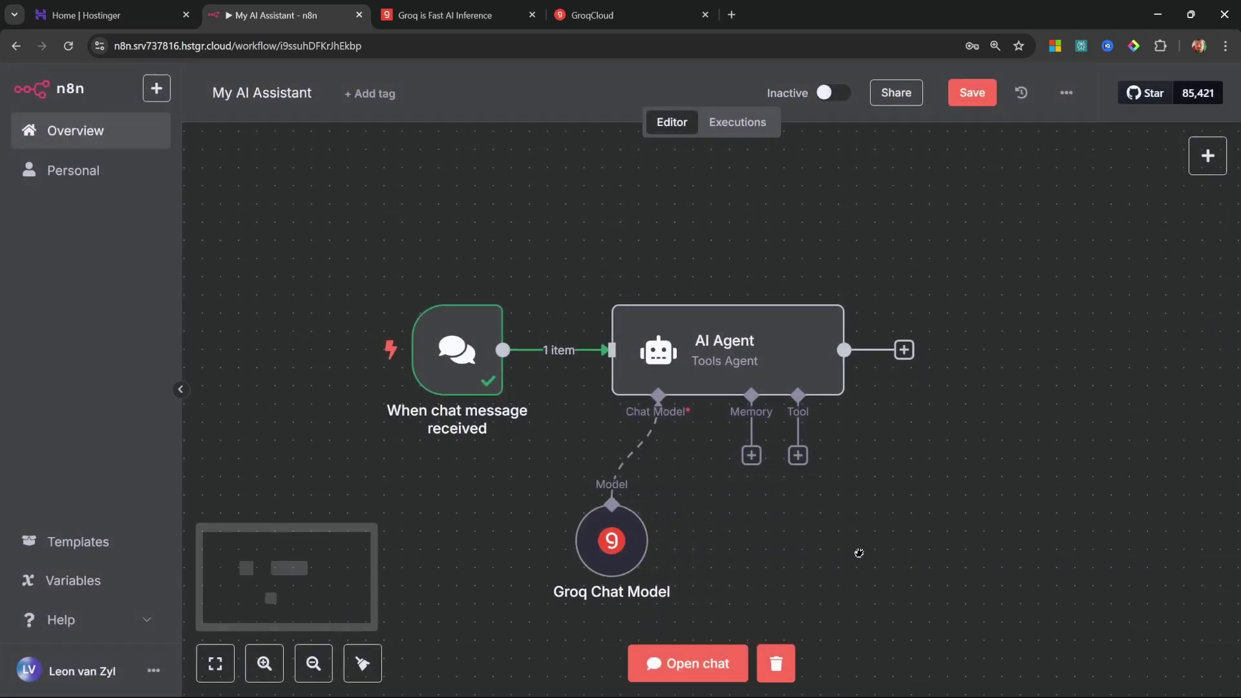
# - Attach a Simple Memory to the AI Agent with a context window length of 20
pyautogui.scroll(-2, 859, 553)
pyautogui.click(753, 400)
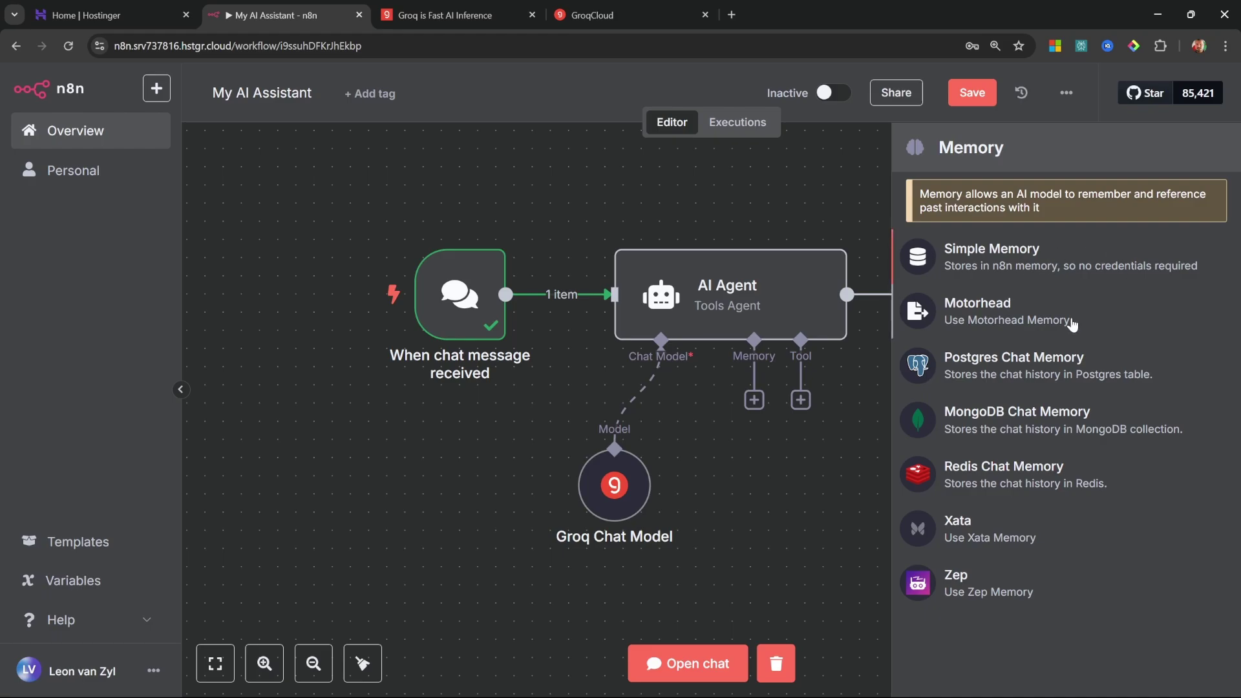
pyautogui.click(1012, 256)
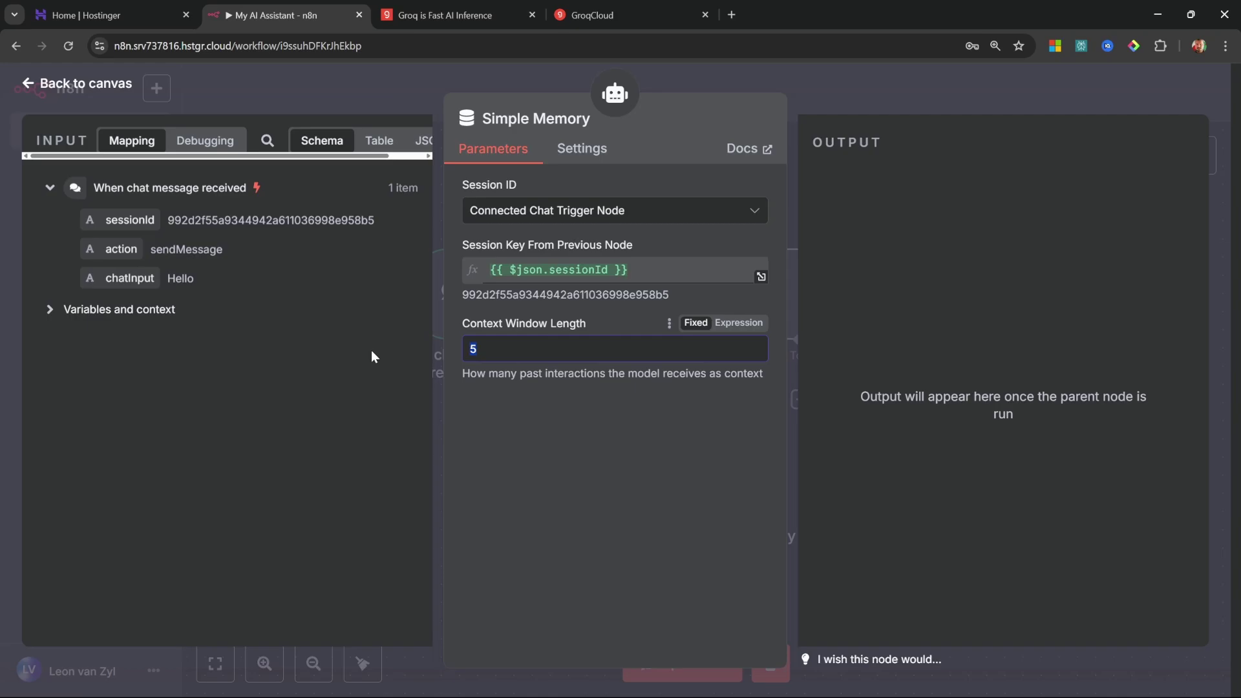
pyautogui.write('20')
pyautogui.click(110, 83)
# - Test the workflow by sending "Hello" in its chat and widen the chat area to read the reply
pyautogui.click(704, 662)
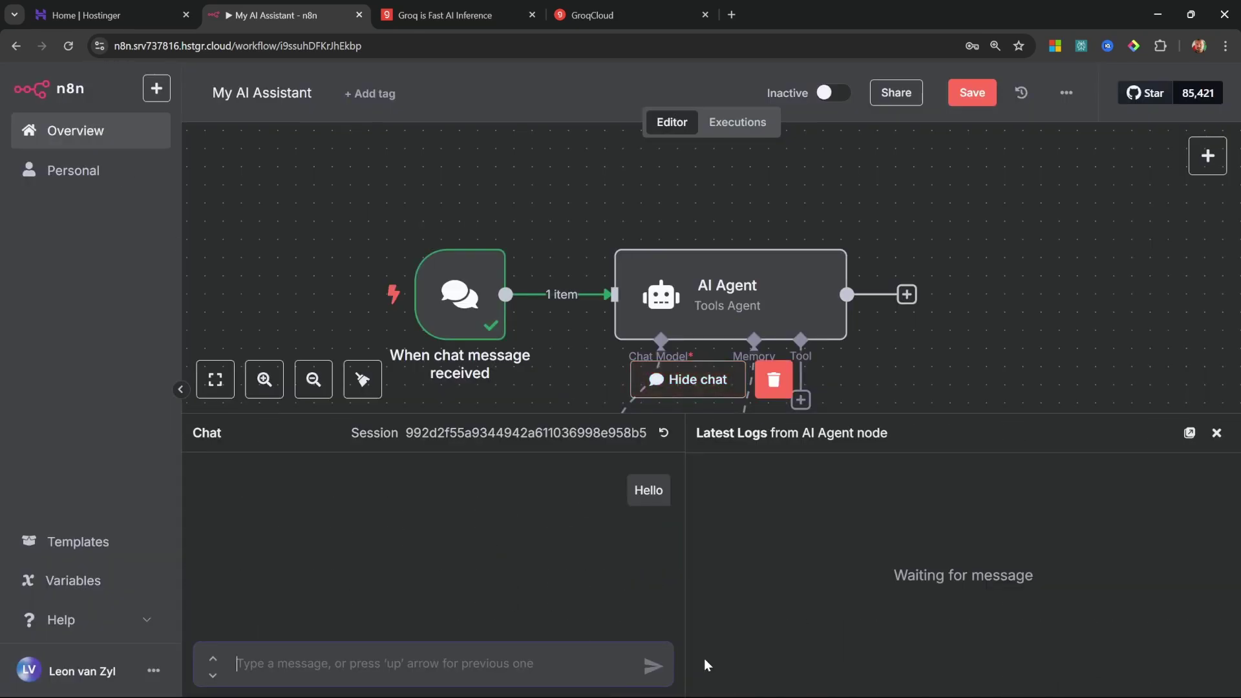
pyautogui.write('Hello')
pyautogui.press('Return')
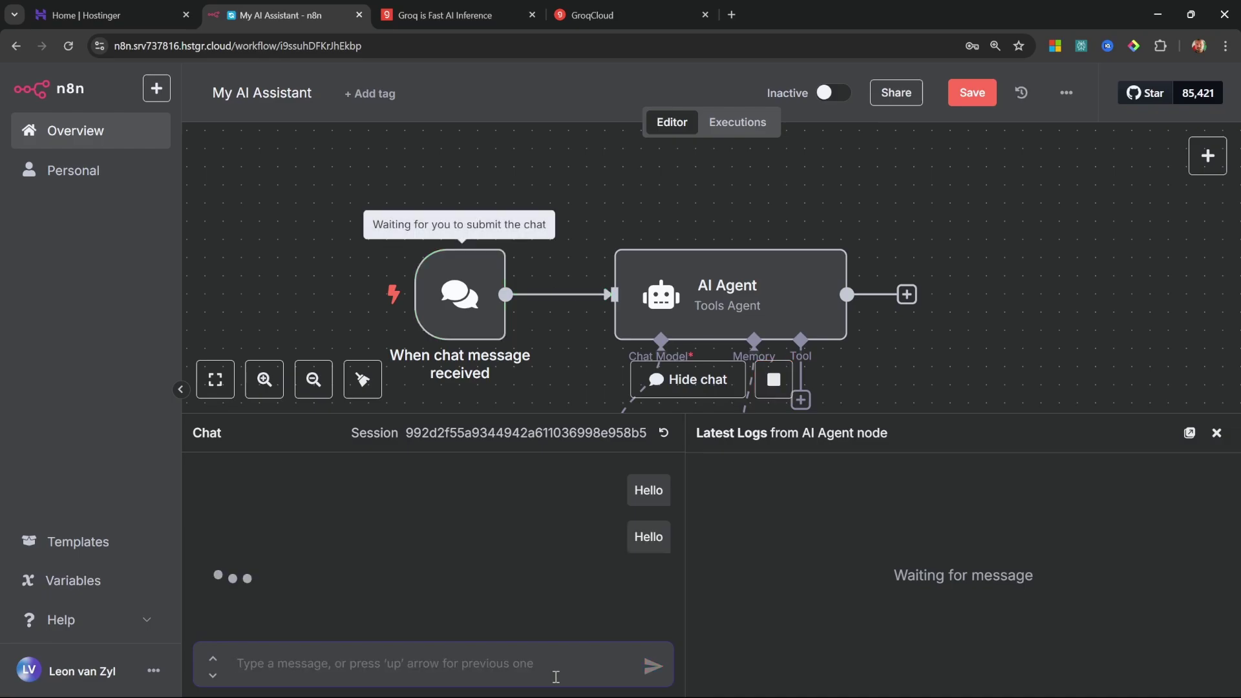
pyautogui.moveTo(682, 488); pyautogui.dragTo(1068, 506)
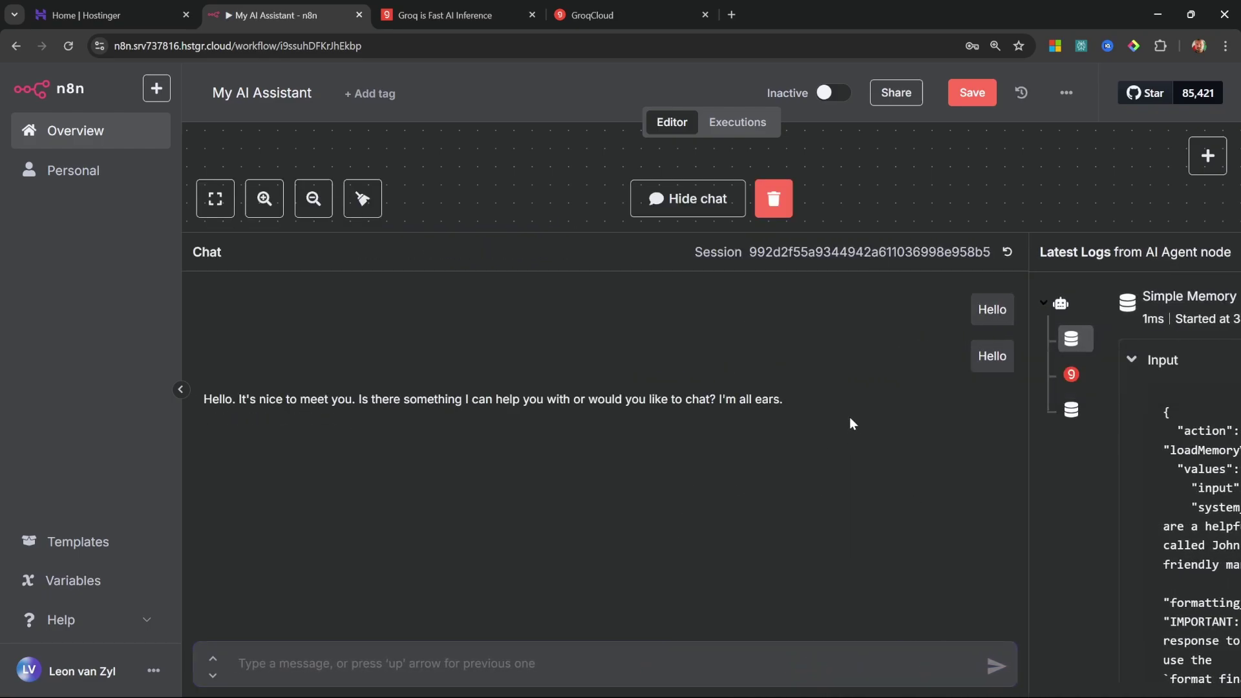
pyautogui.moveTo(850, 423); pyautogui.dragTo(200, 407)
# - Attach the SerpApi (Google Search) tool to the AI Agent
pyautogui.moveTo(911, 233); pyautogui.dragTo(903, 527)
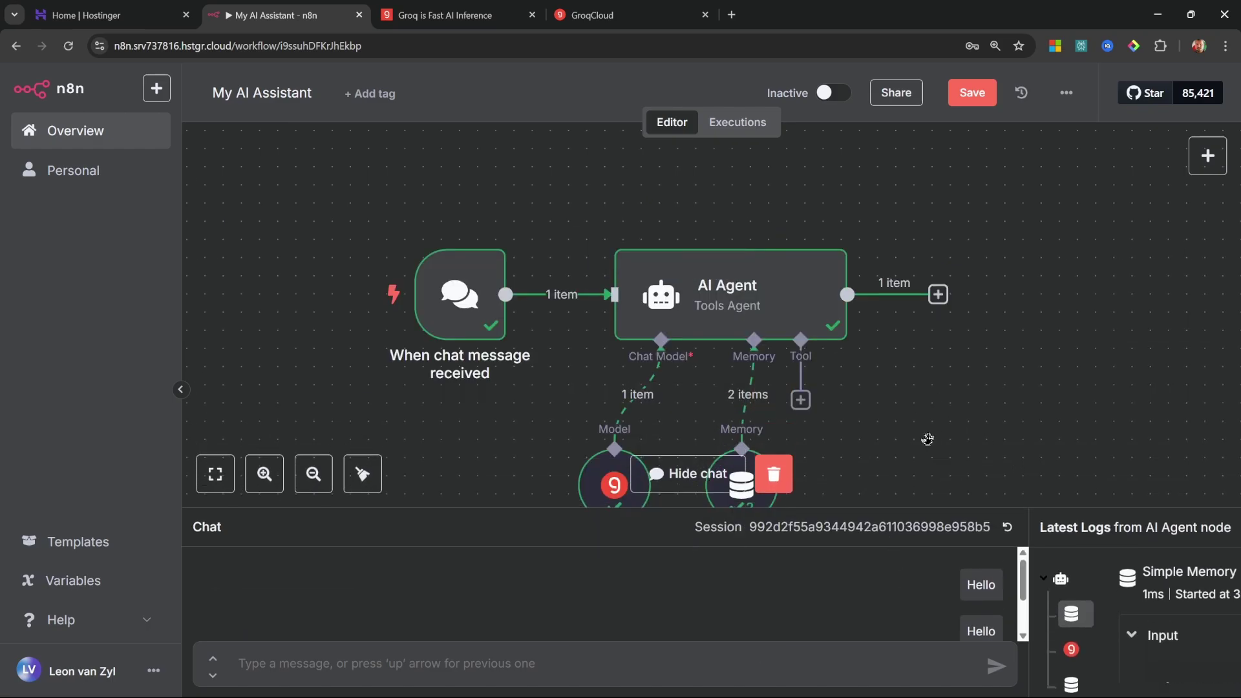
pyautogui.moveTo(928, 439); pyautogui.dragTo(874, 365)
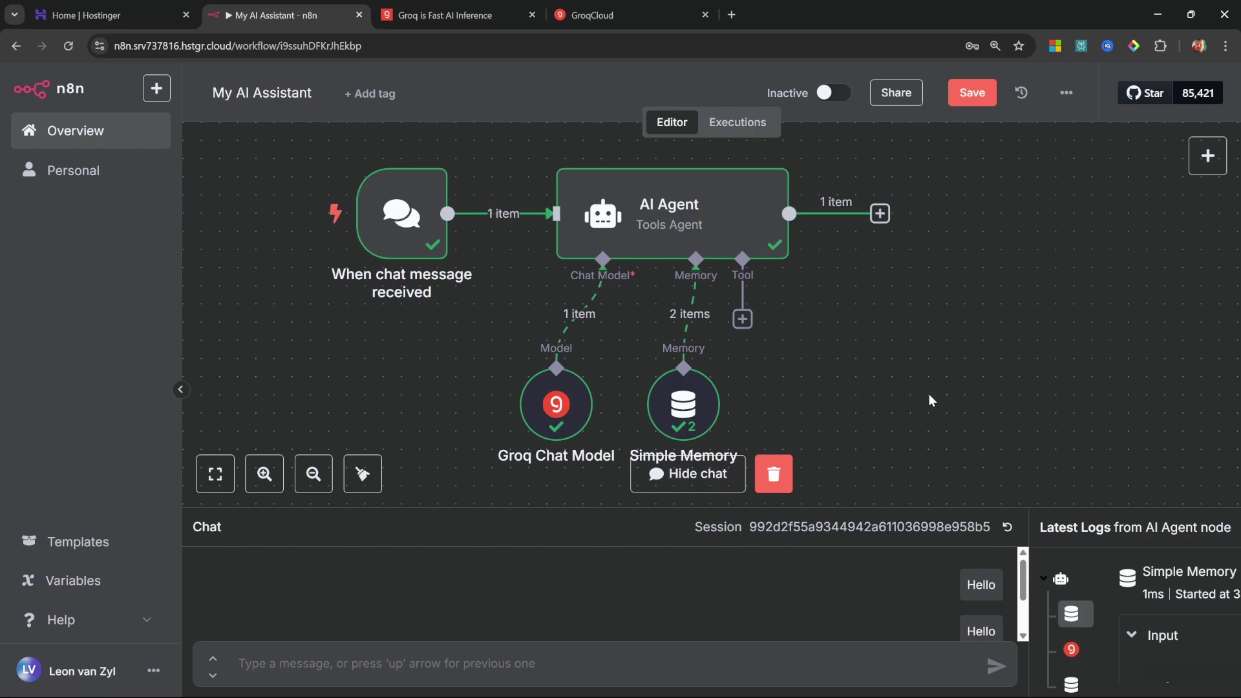
pyautogui.click(743, 319)
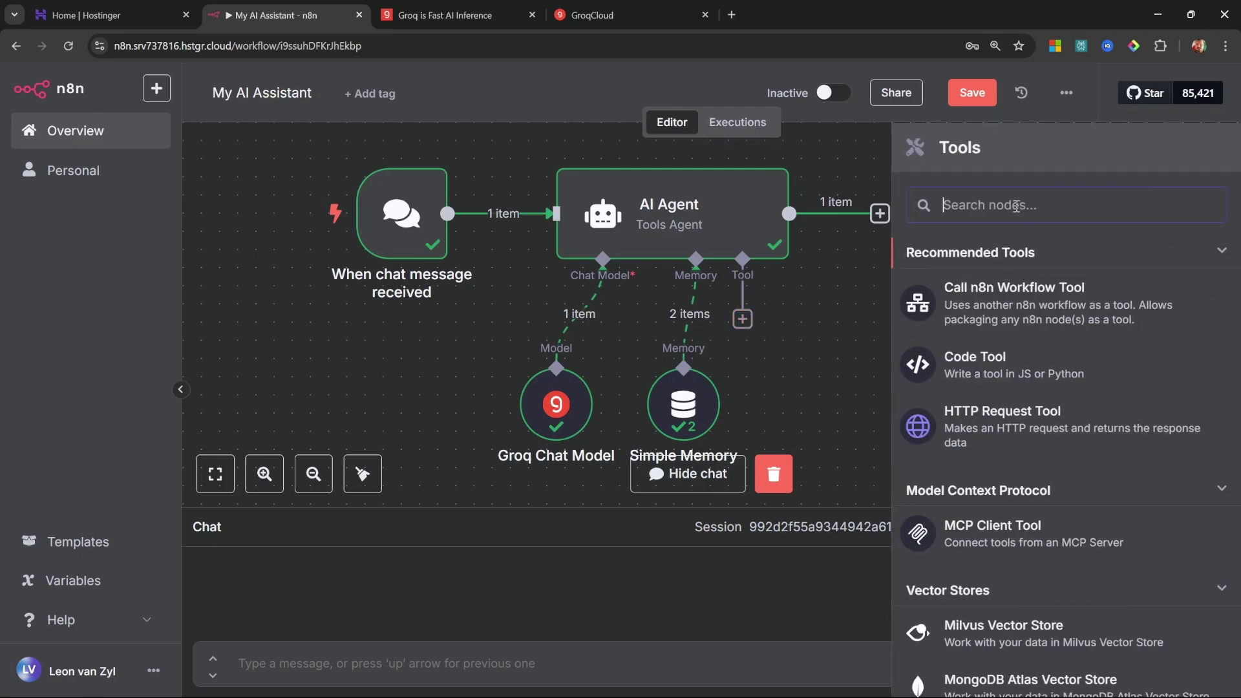
pyautogui.write('serp')
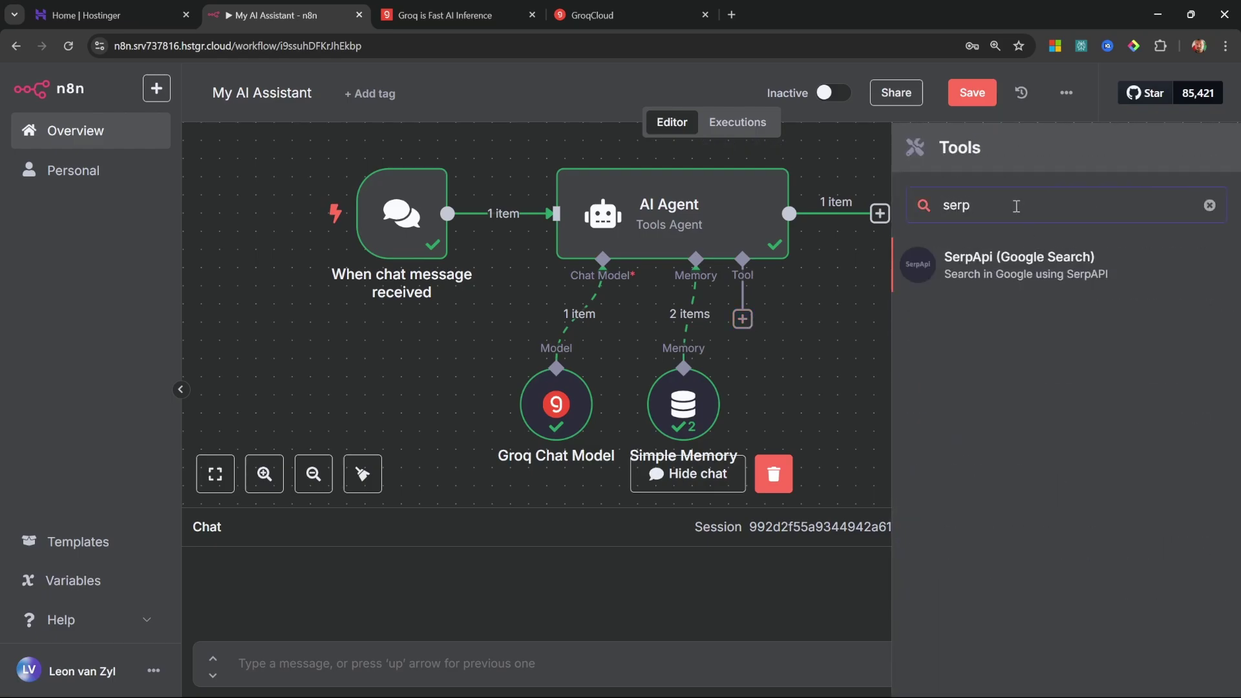
pyautogui.click(1030, 262)
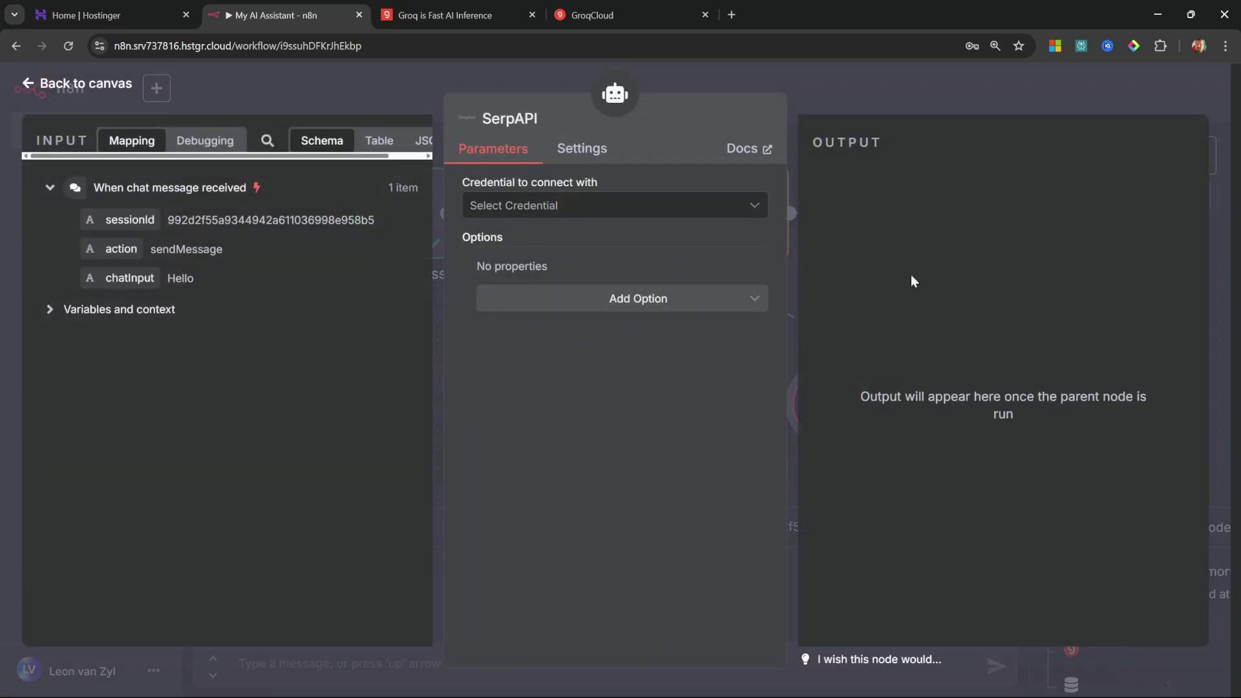
# - Create and save a new SerpAPI credential for the tool, using the private API key copied from the SerpApi dashboard after signing in with Google
pyautogui.click(624, 207)
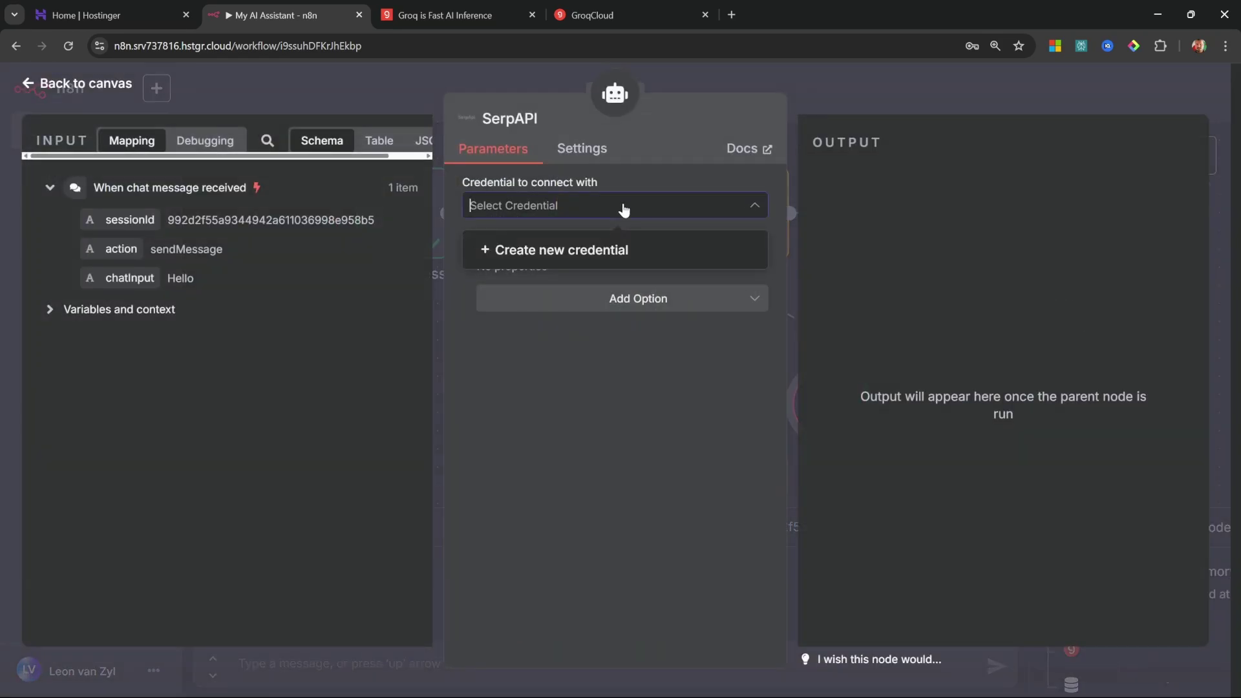
pyautogui.click(583, 254)
pyautogui.hotkey('ctrl', 'v')
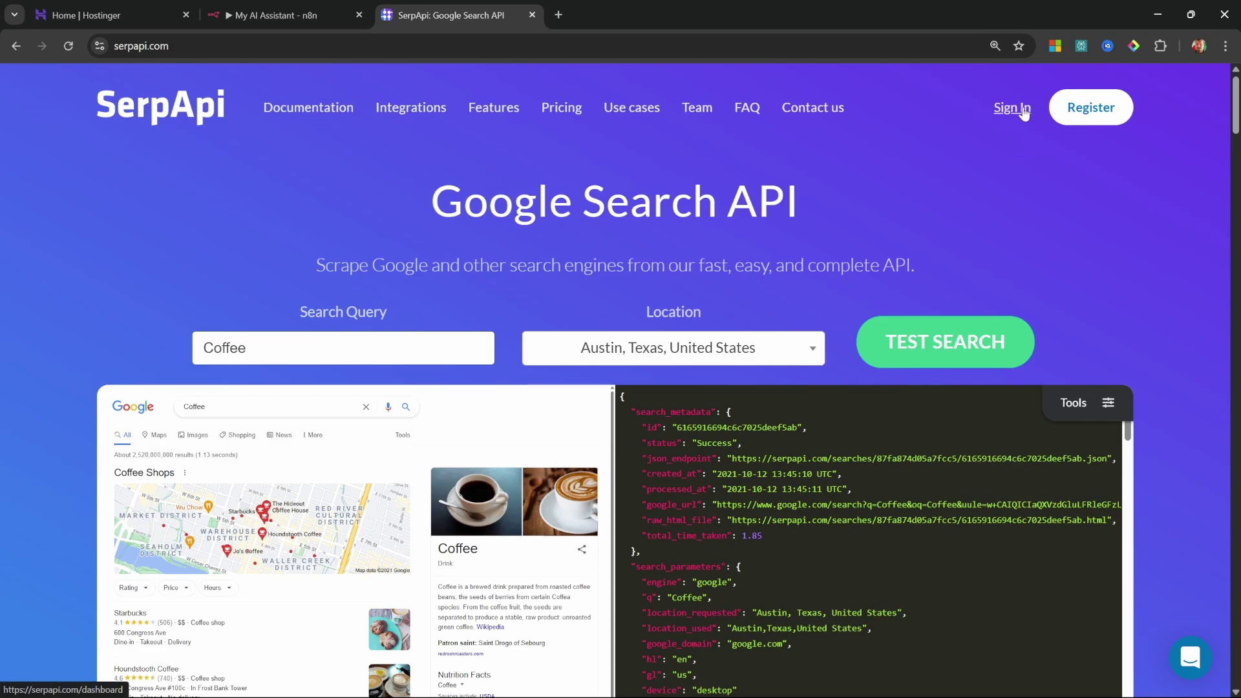
pyautogui.click(1025, 113)
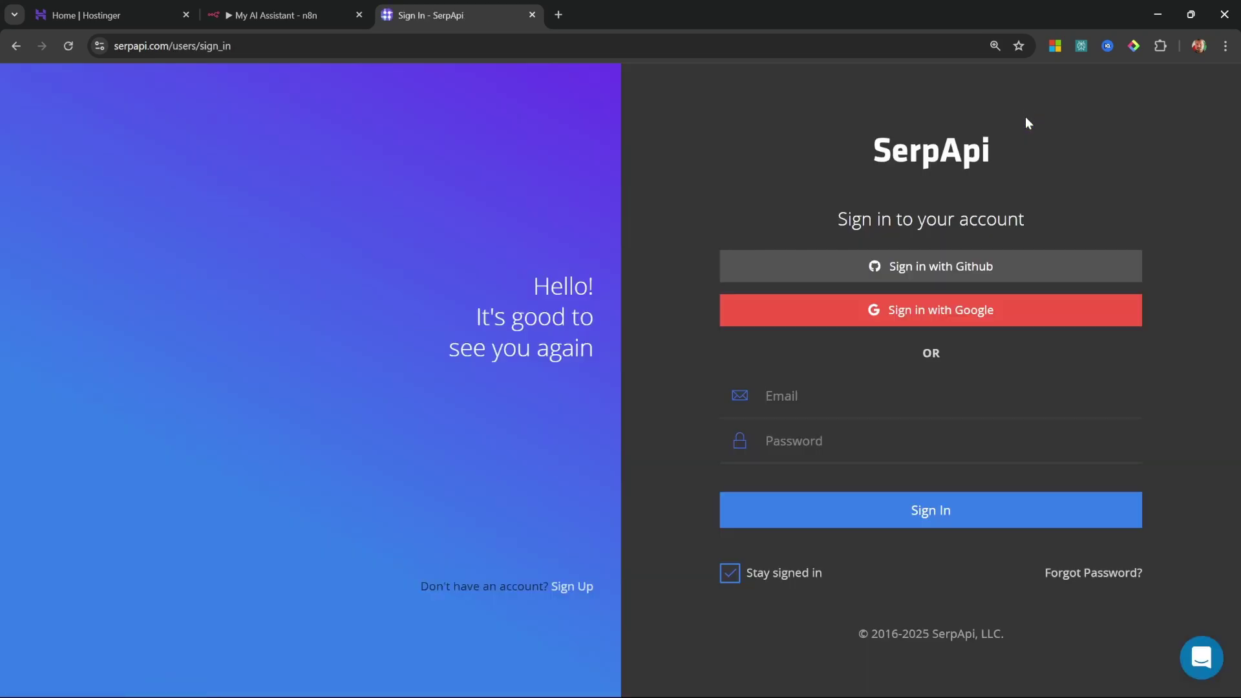
pyautogui.click(1012, 312)
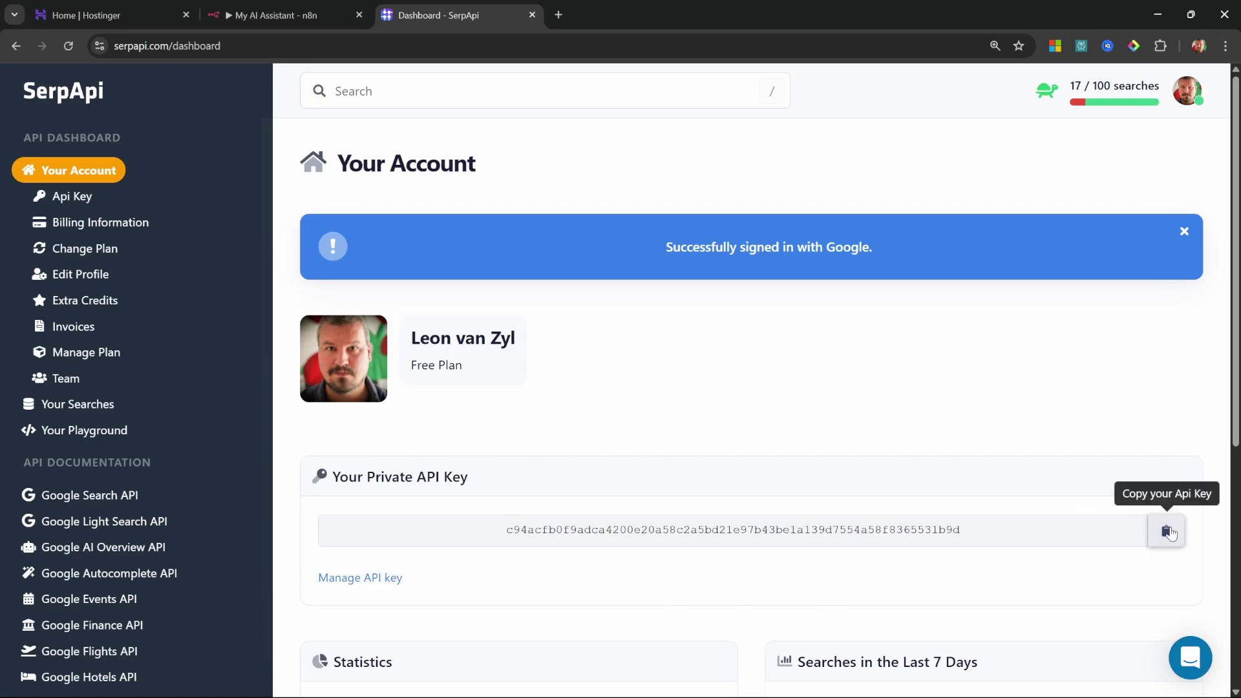
pyautogui.click(1166, 530)
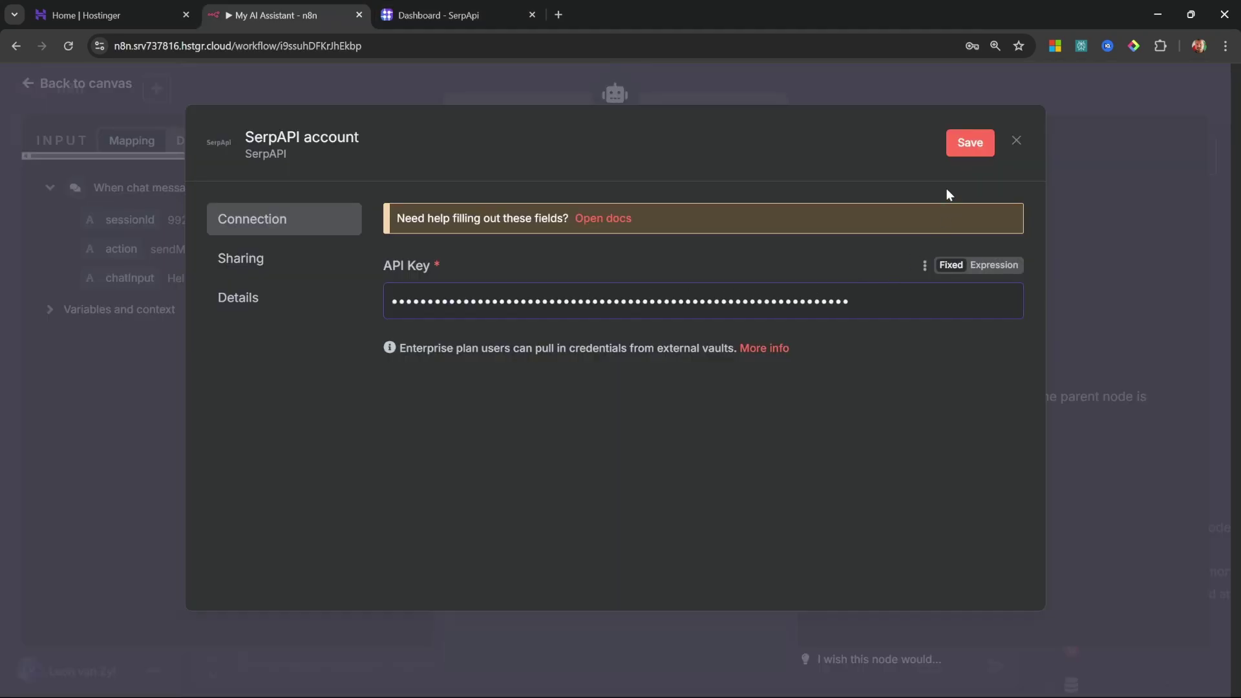
pyautogui.click(970, 142)
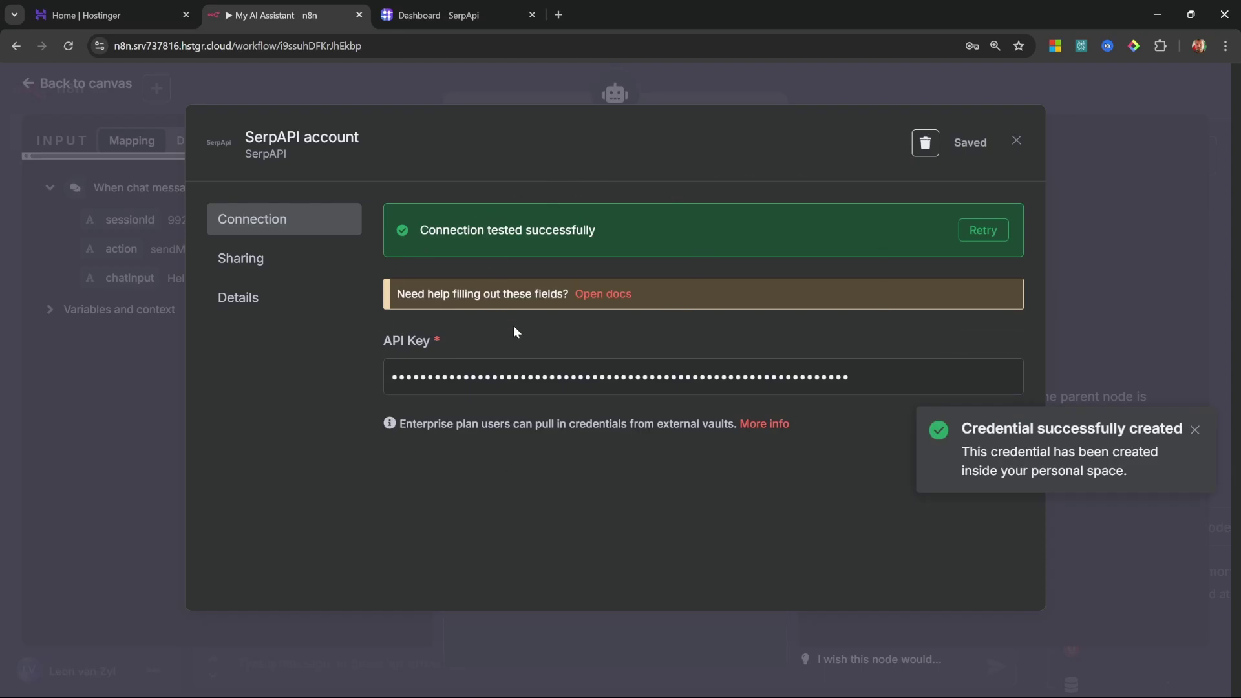
pyautogui.click(1016, 141)
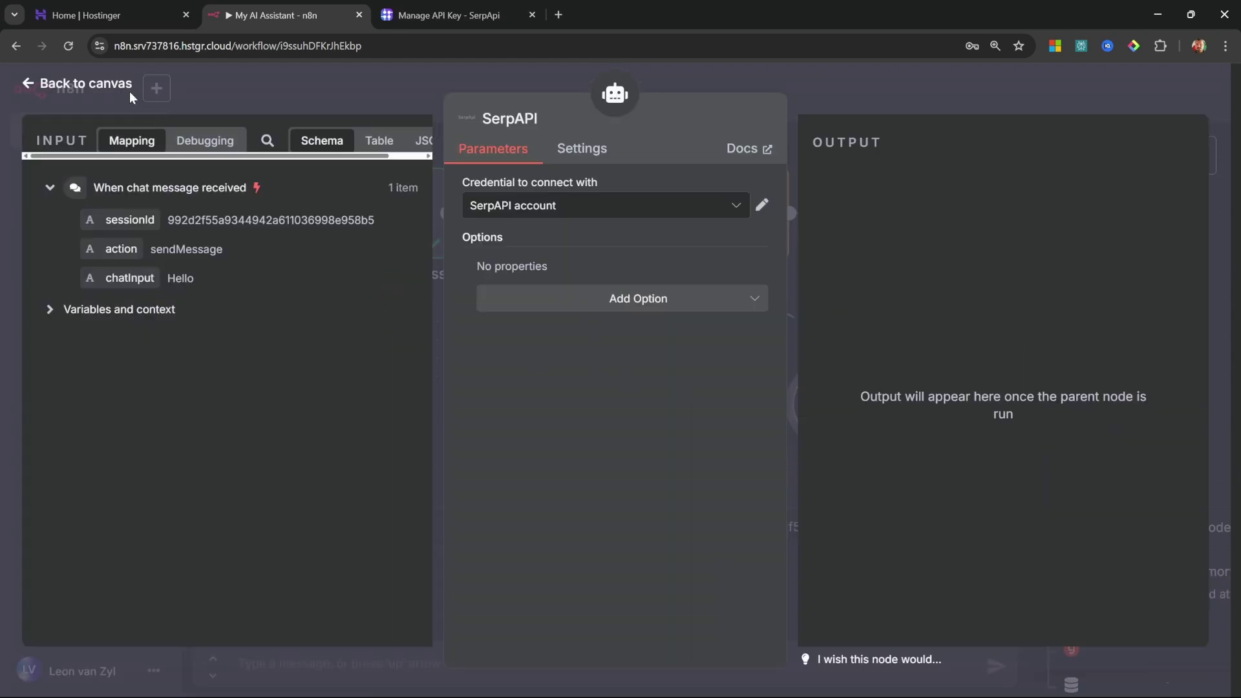
pyautogui.click(107, 85)
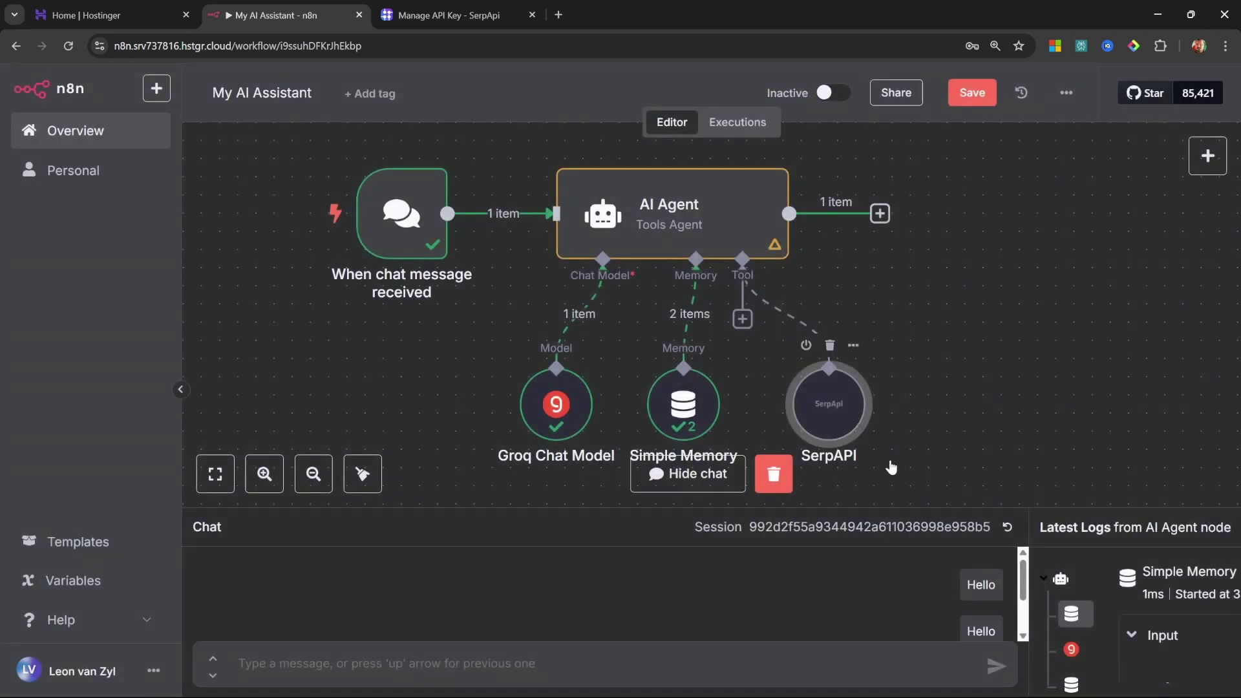
# - Ask the assistant "What is the latest weather in New York?" in the workflow's test chat
pyautogui.moveTo(942, 512); pyautogui.dragTo(941, 228)
pyautogui.click(678, 665)
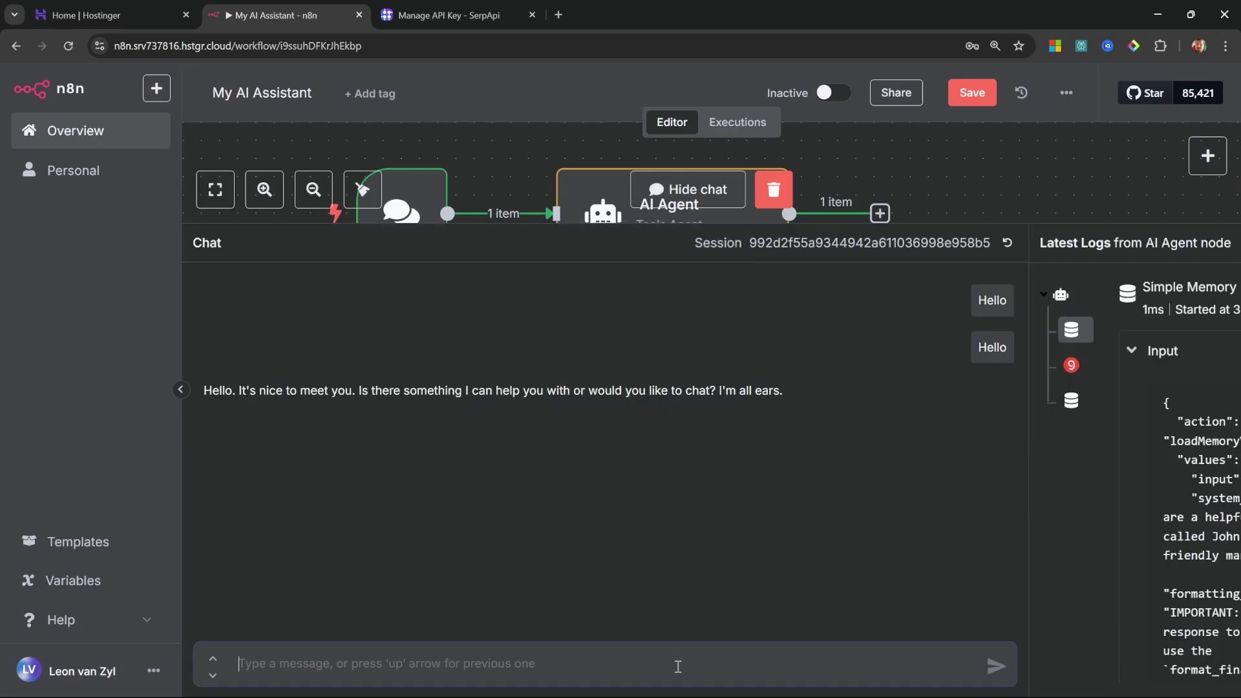
pyautogui.write('What is the ')
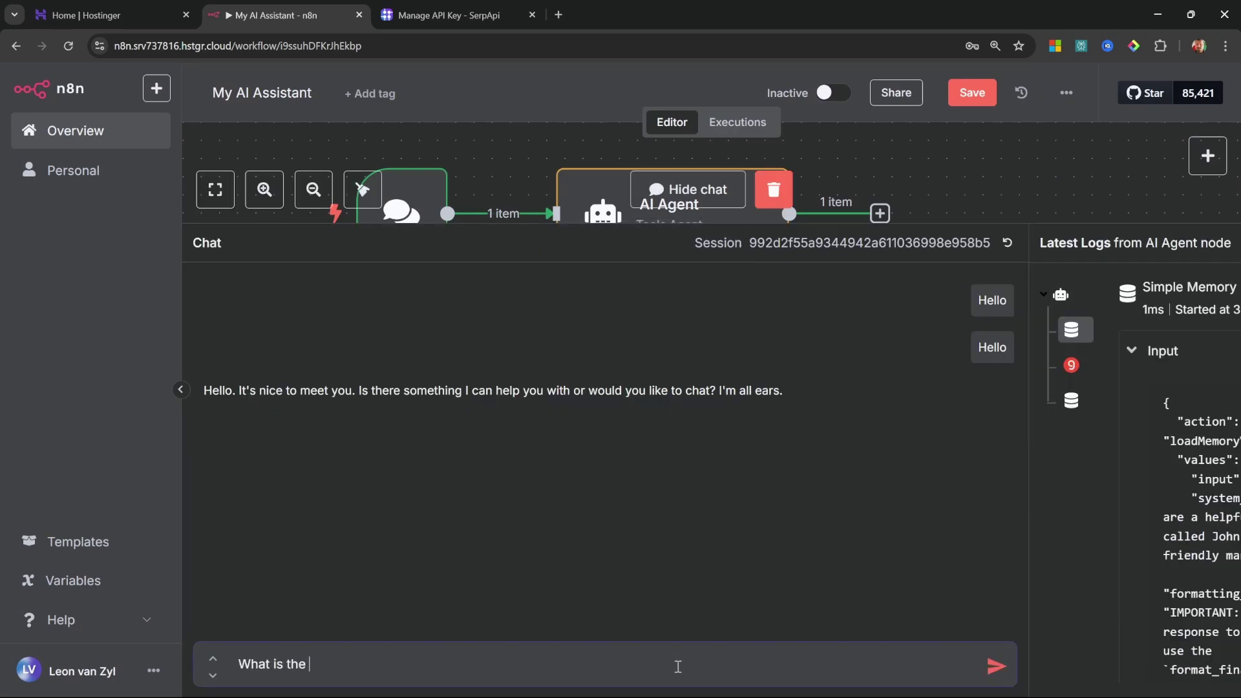
pyautogui.write('latest weather in New York?')
pyautogui.press('Return')
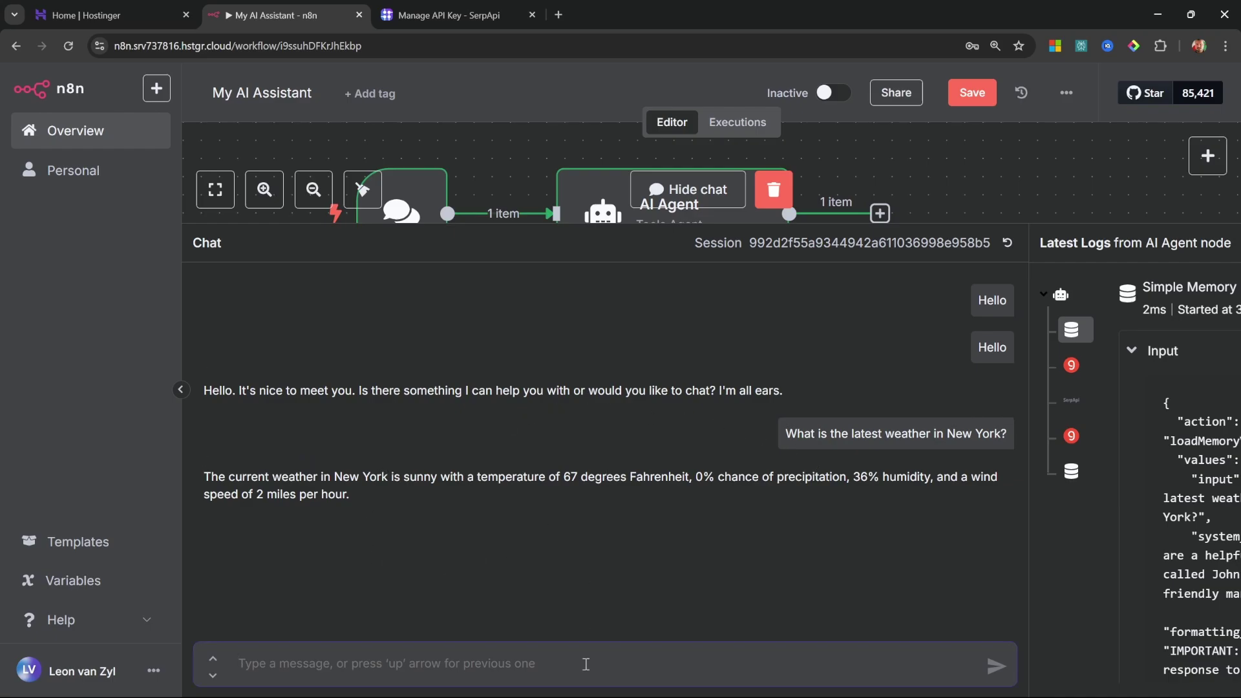
# - Ask the assistant "What is the latest news from OpenAI?", review the answer, and save the workflow
pyautogui.hotkey('ctrl', 'v')
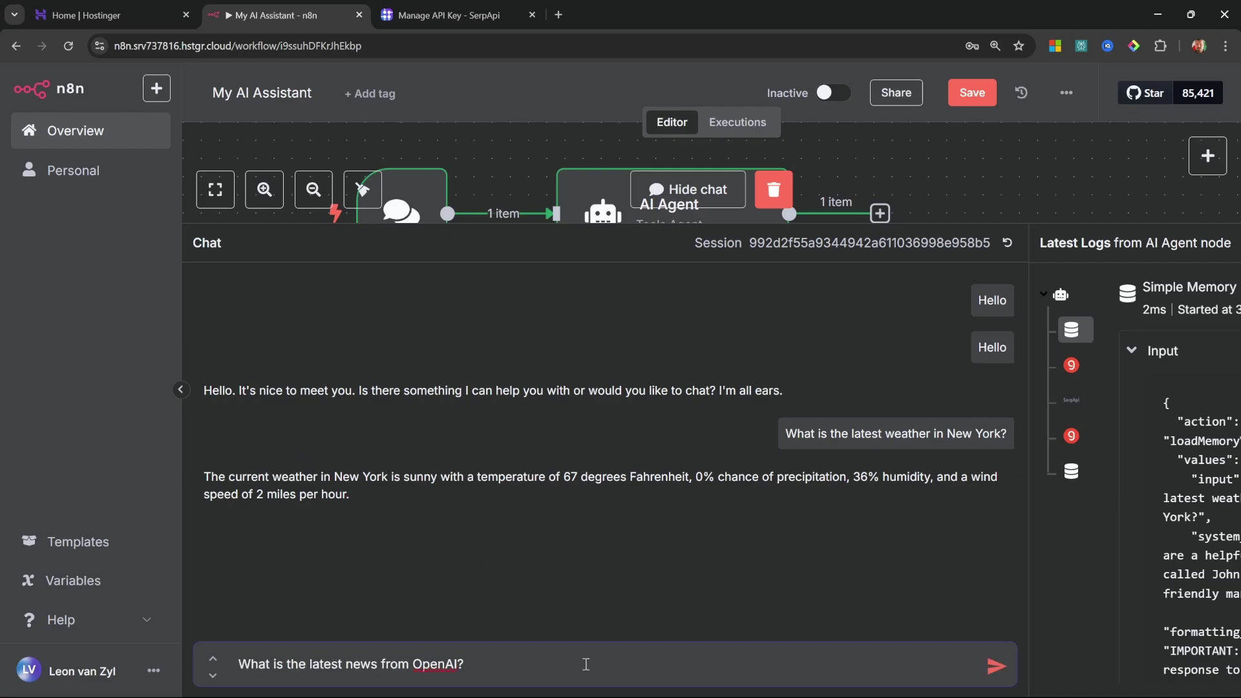
pyautogui.press('Return')
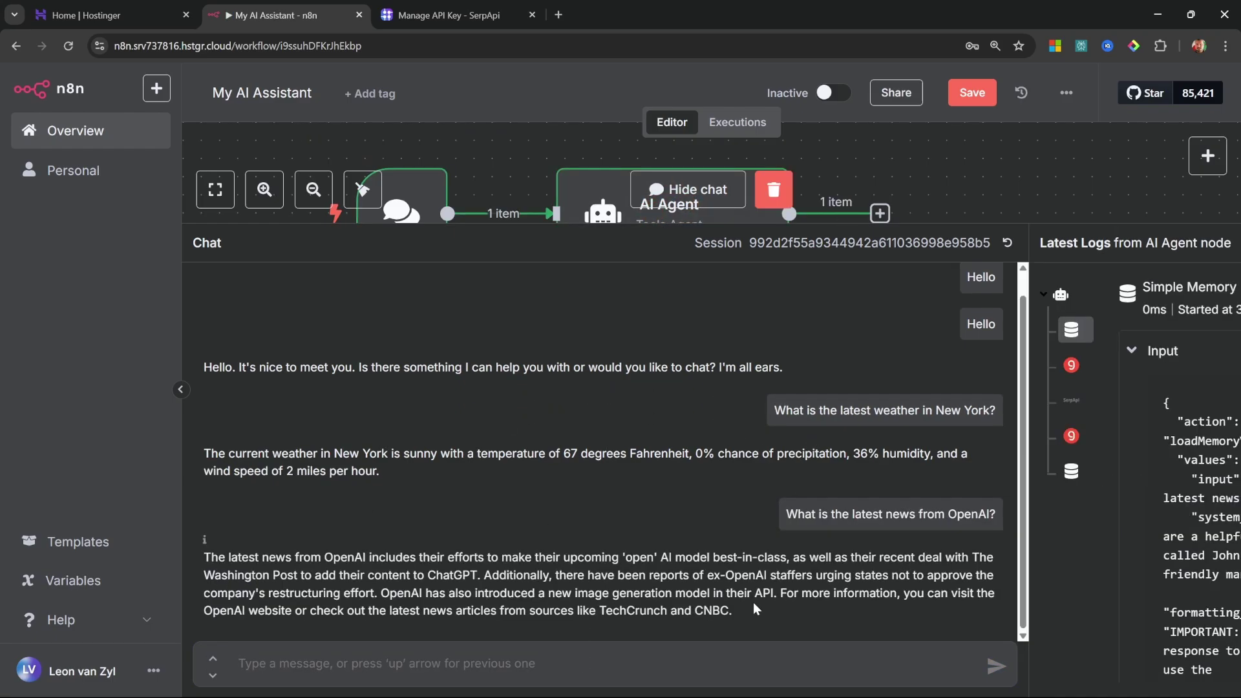
pyautogui.moveTo(753, 610); pyautogui.dragTo(205, 557)
pyautogui.click(425, 603)
pyautogui.moveTo(957, 226); pyautogui.dragTo(976, 399)
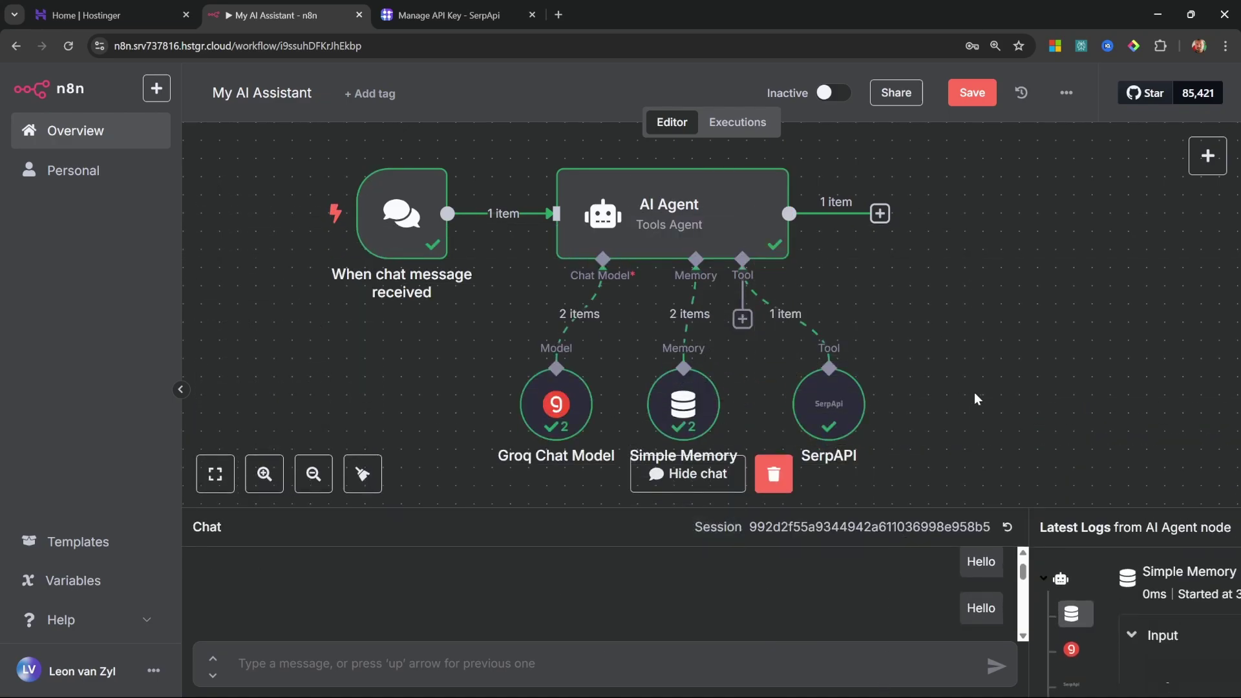
pyautogui.hotkey('ctrl', 's')
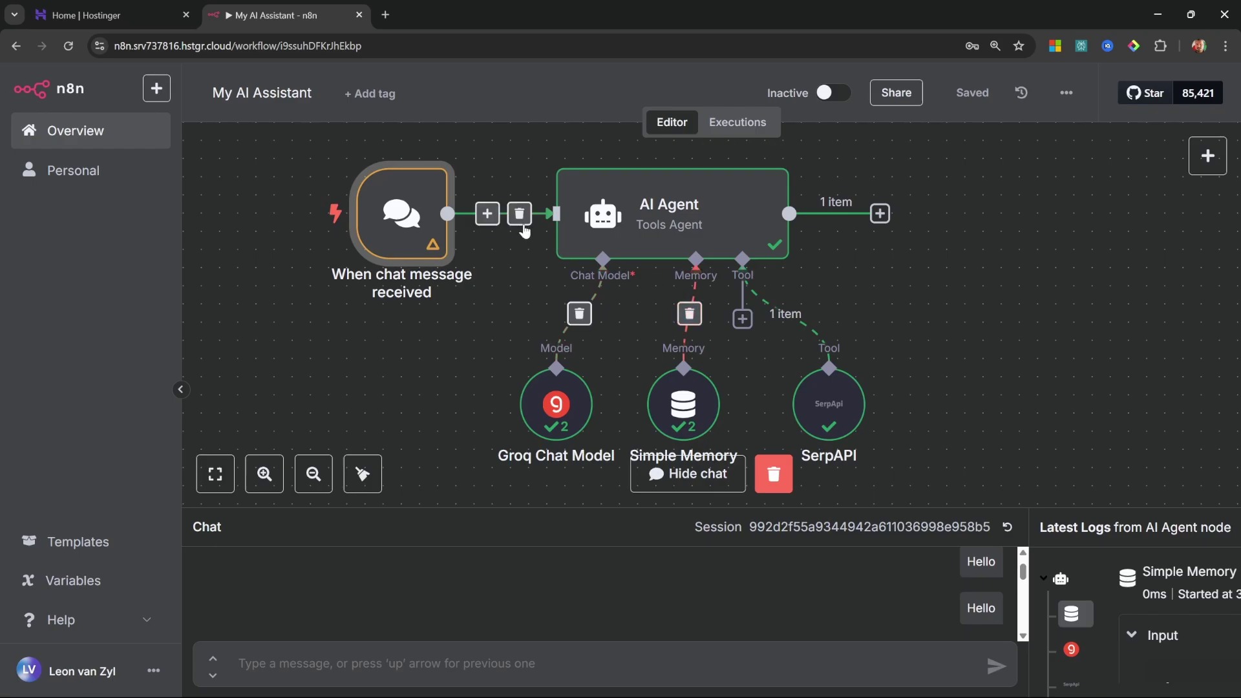
# - Make the chat trigger's chat publicly available and copy its Chat URL
pyautogui.doubleClick(425, 208)
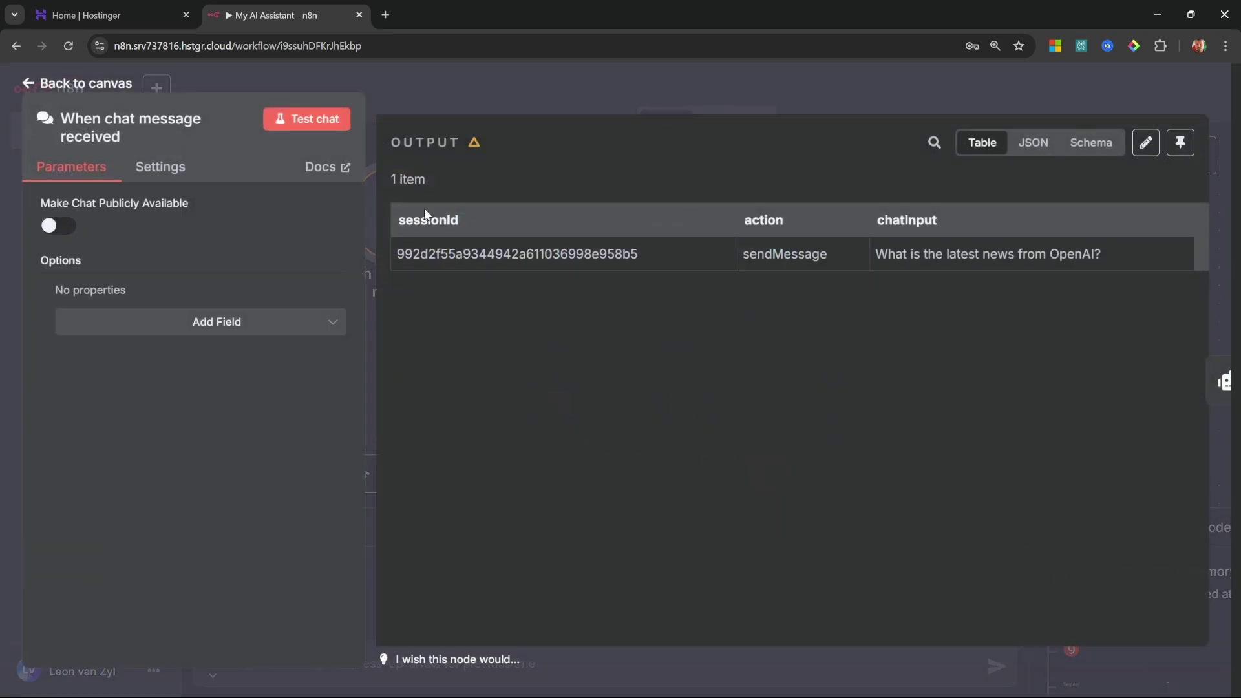
pyautogui.click(60, 228)
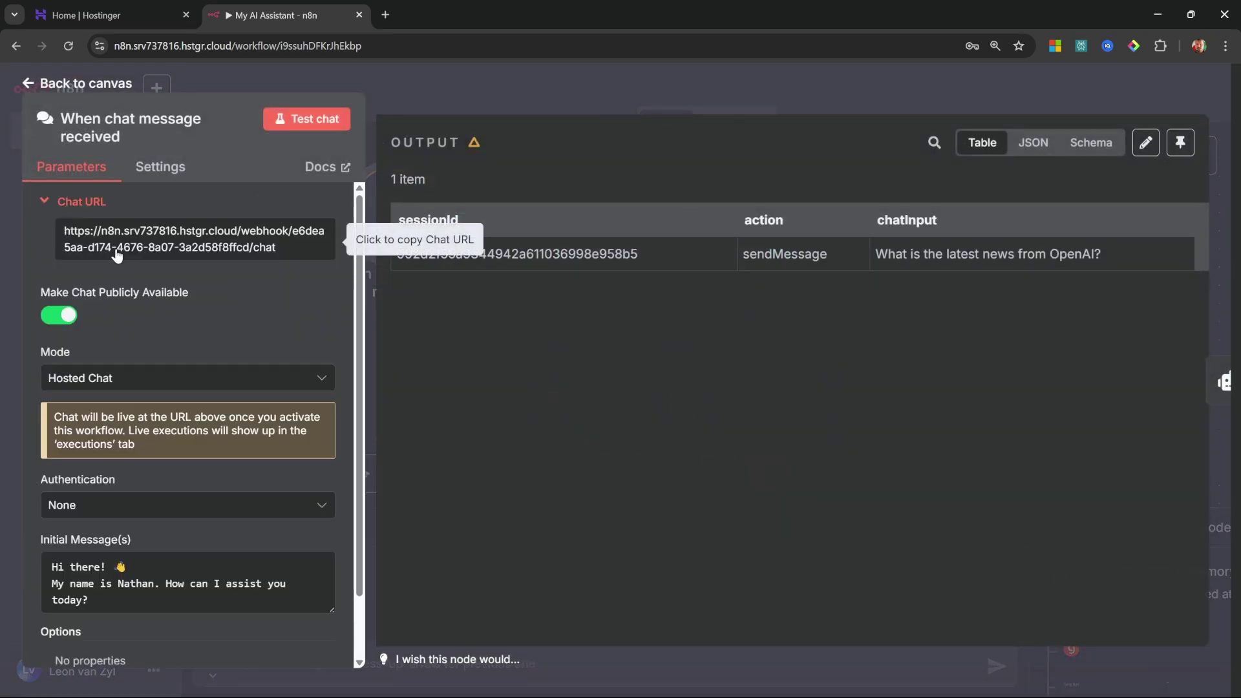
pyautogui.click(181, 250)
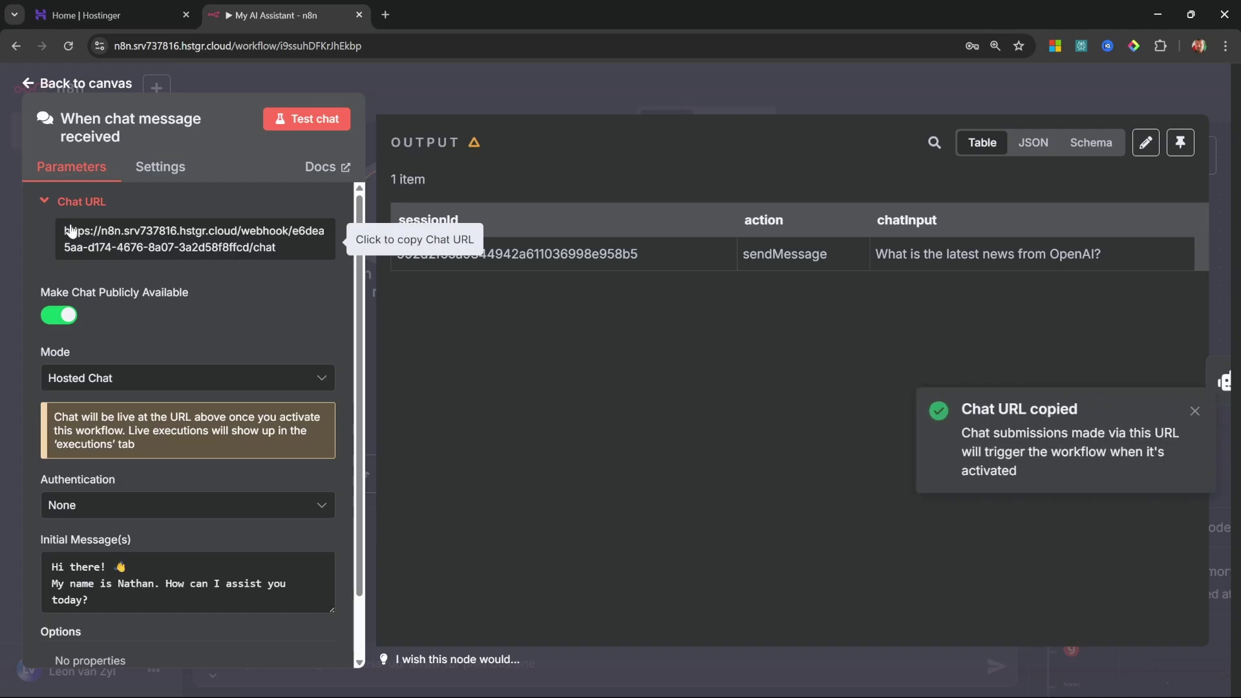
pyautogui.press('Escape')
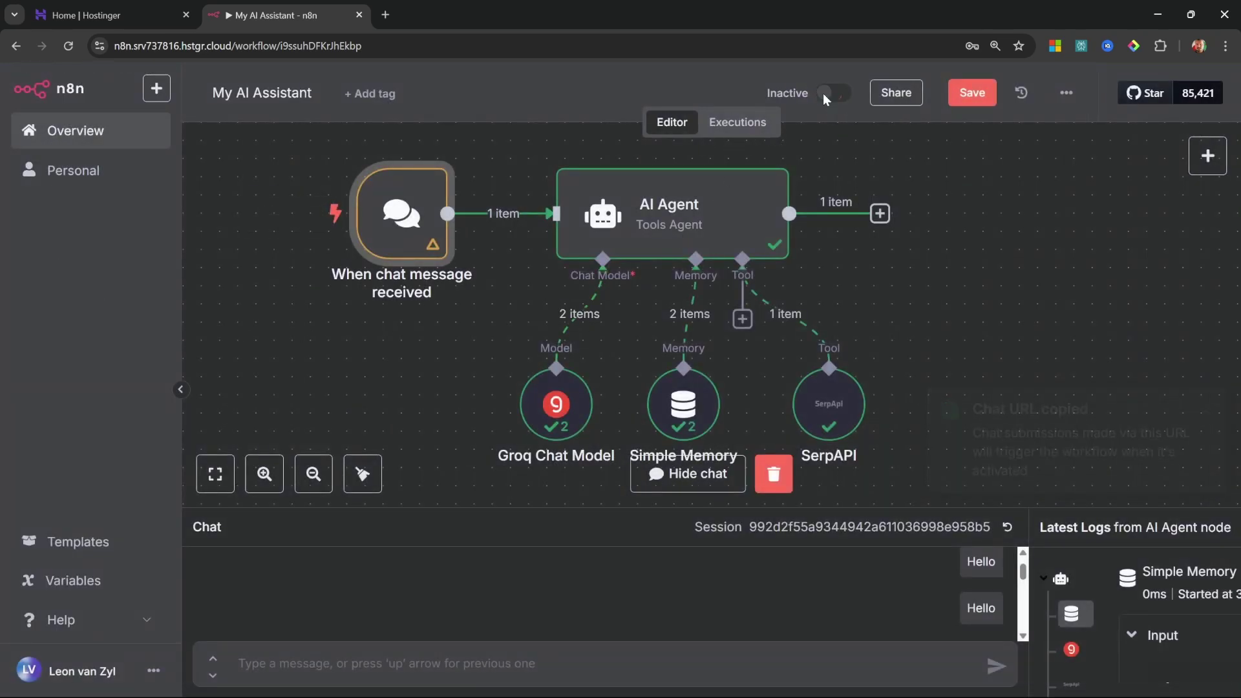
# - Activate the My AI Assistant workflow and open the copied Chat URL in a new browser tab
pyautogui.click(824, 93)
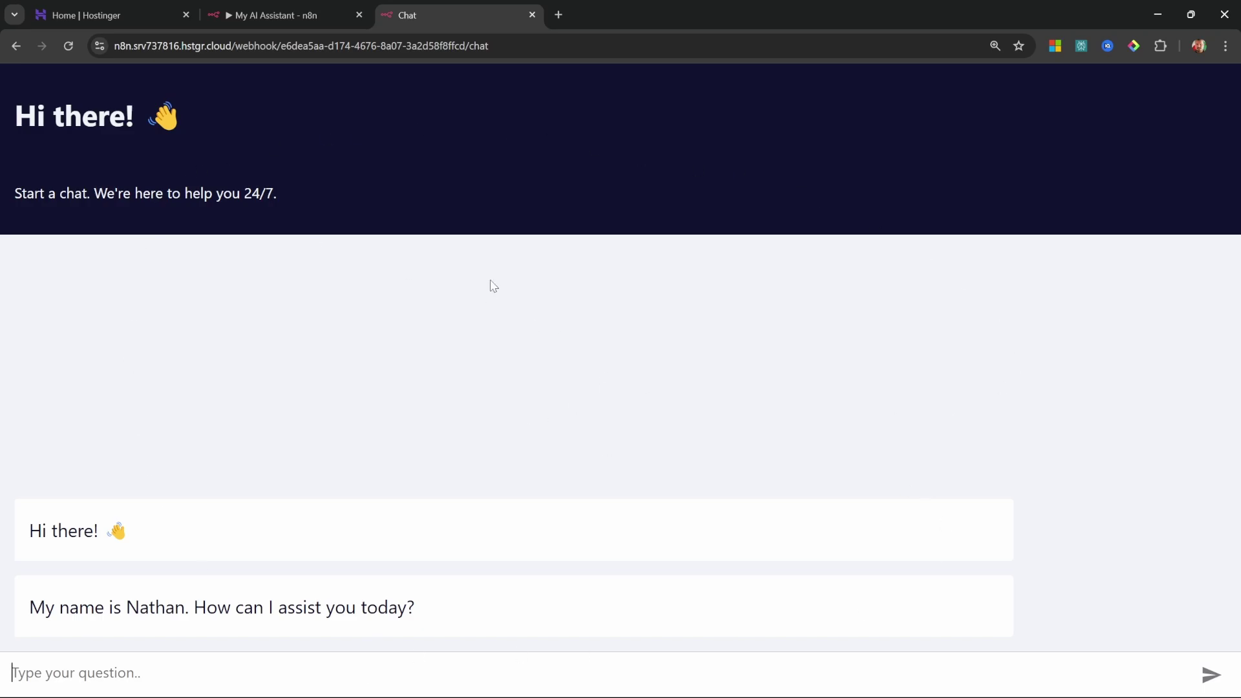
# - Change the assistant's name in the chat trigger's initial message to John and save the My AI Assistant workflow
pyautogui.click(284, 15)
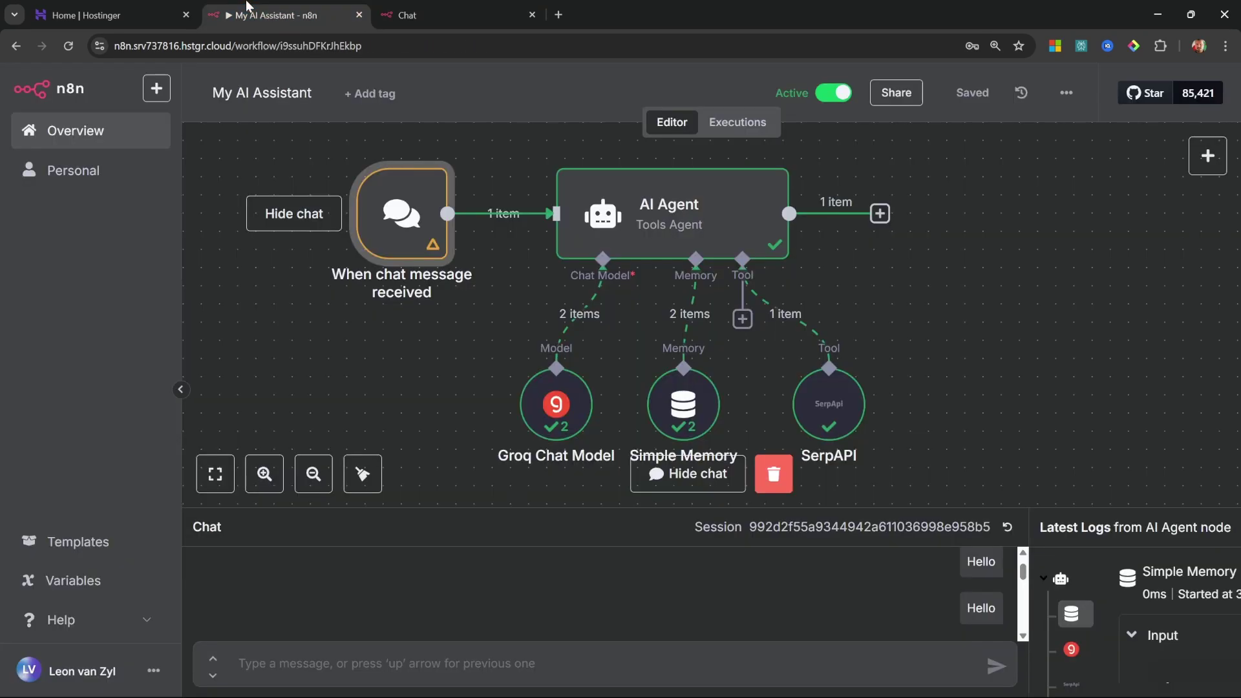
pyautogui.doubleClick(392, 229)
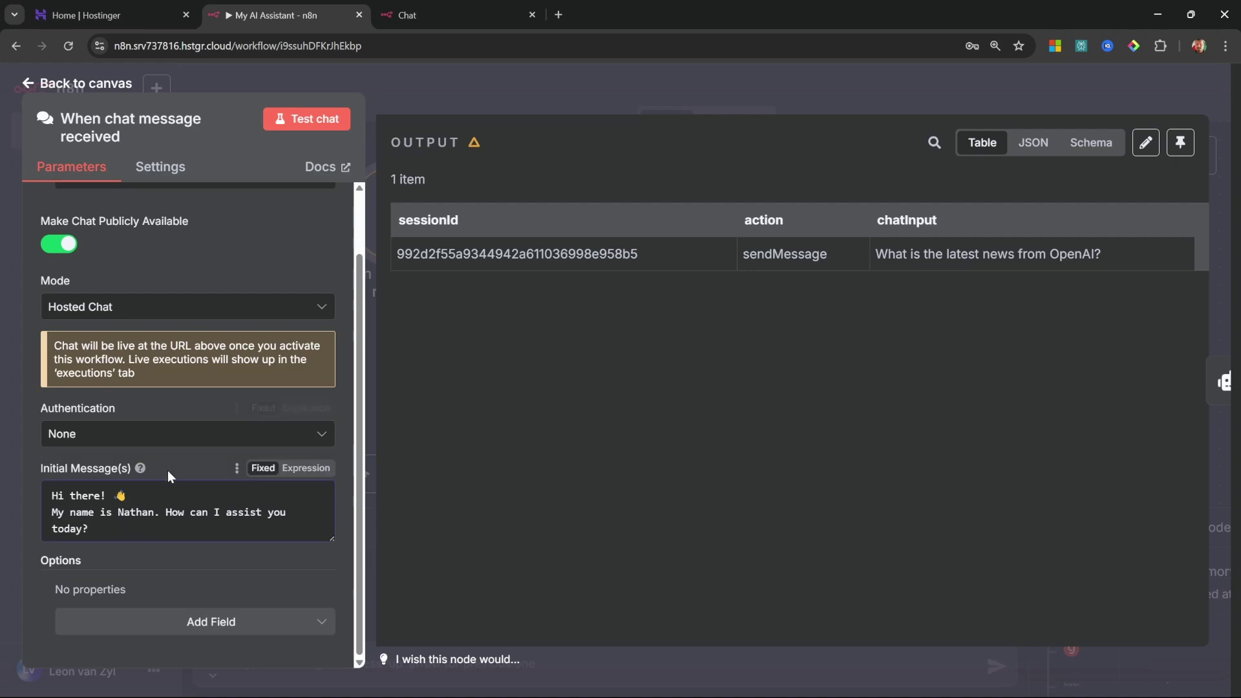
pyautogui.doubleClick(143, 515)
pyautogui.write('John')
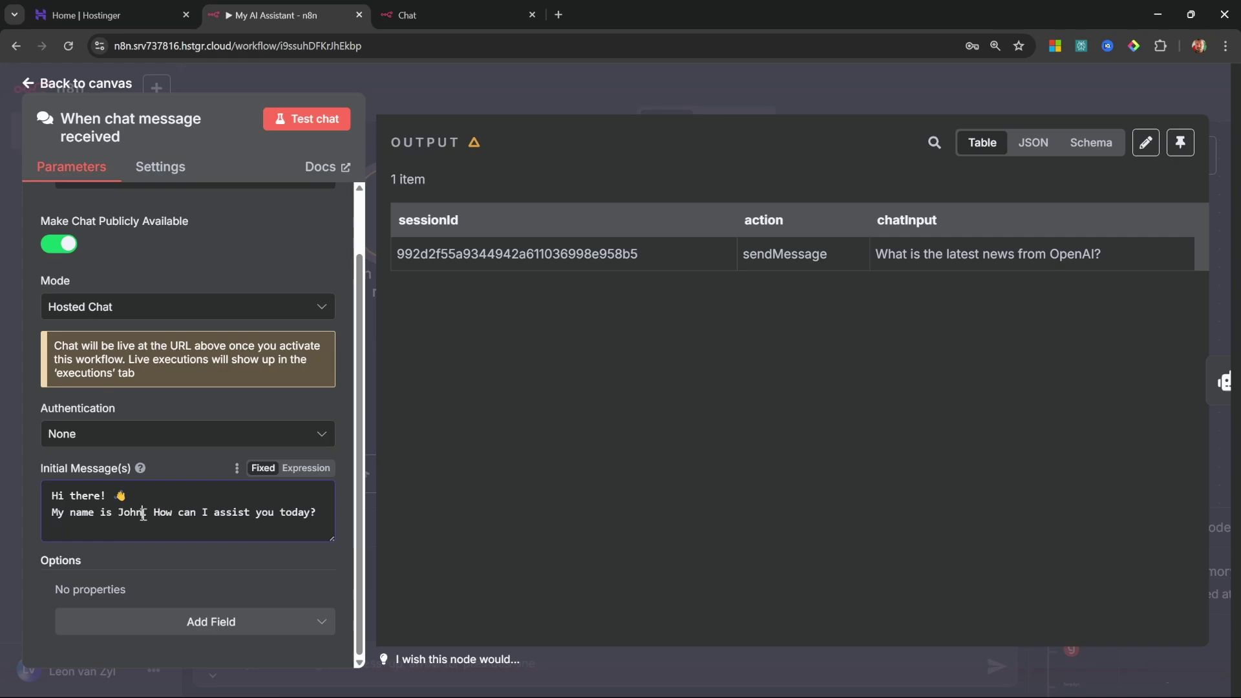
pyautogui.click(102, 85)
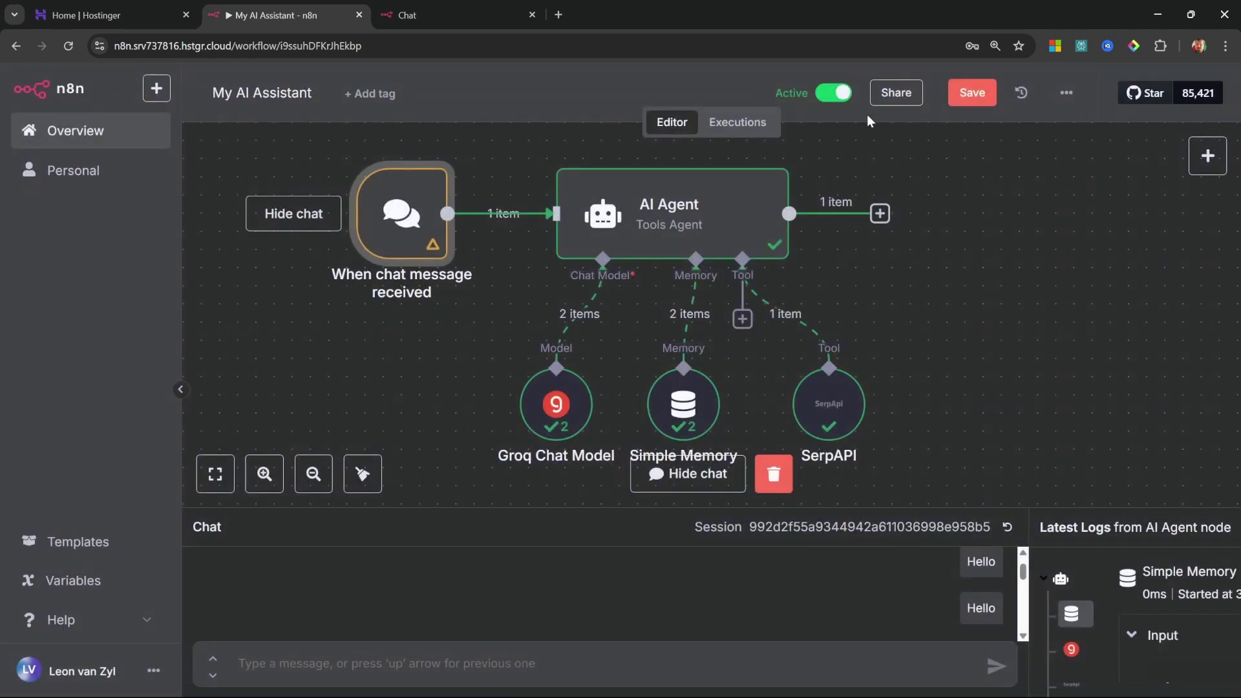
pyautogui.click(969, 92)
# - Reload the public chat page, check its greeting, and send the message "Hello"
pyautogui.click(468, 27)
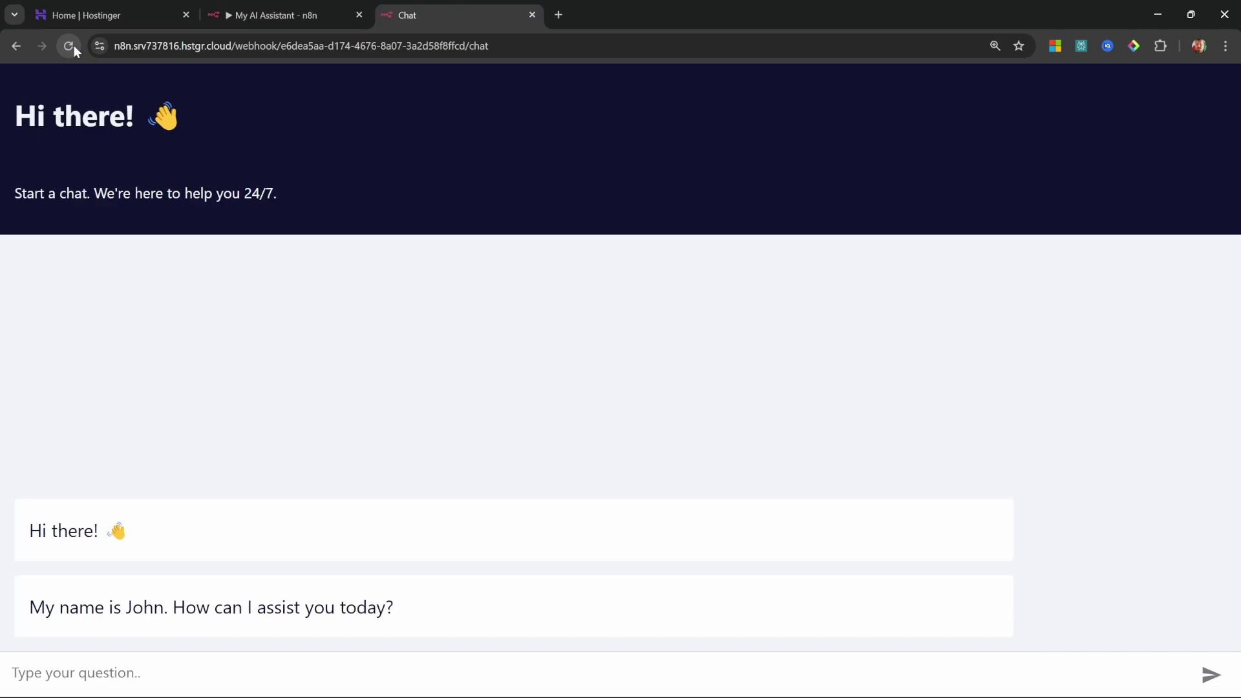
pyautogui.moveTo(29, 607); pyautogui.dragTo(475, 620)
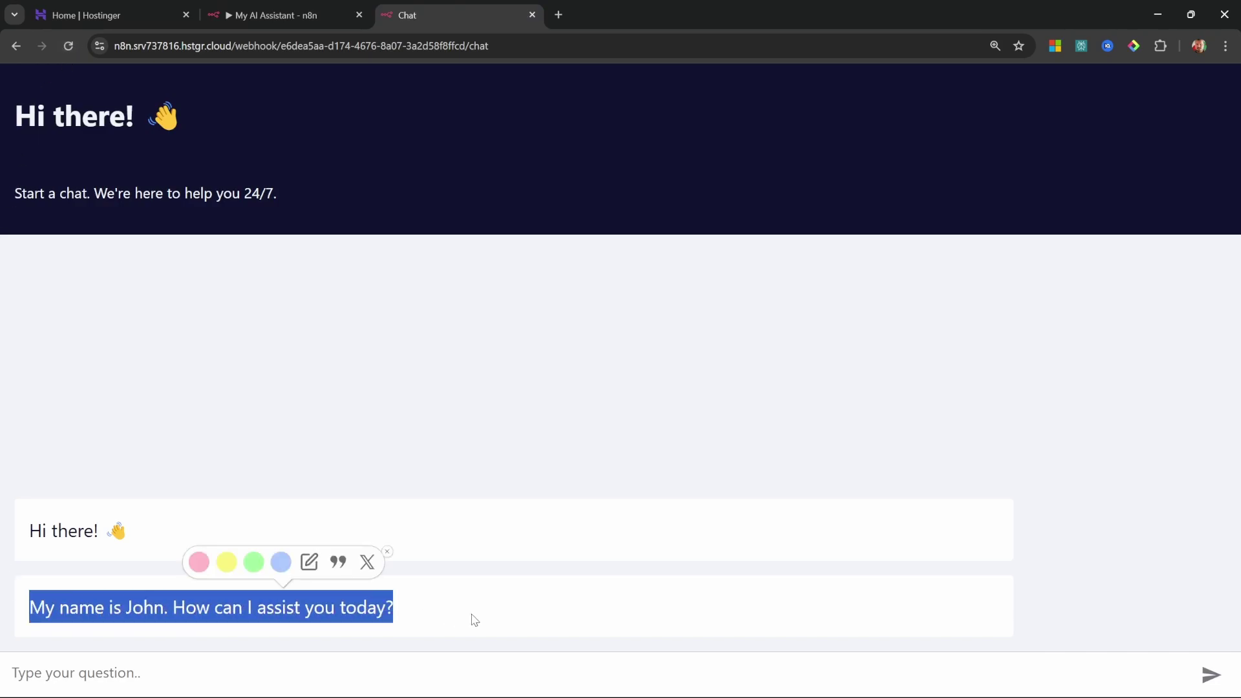
pyautogui.click(475, 620)
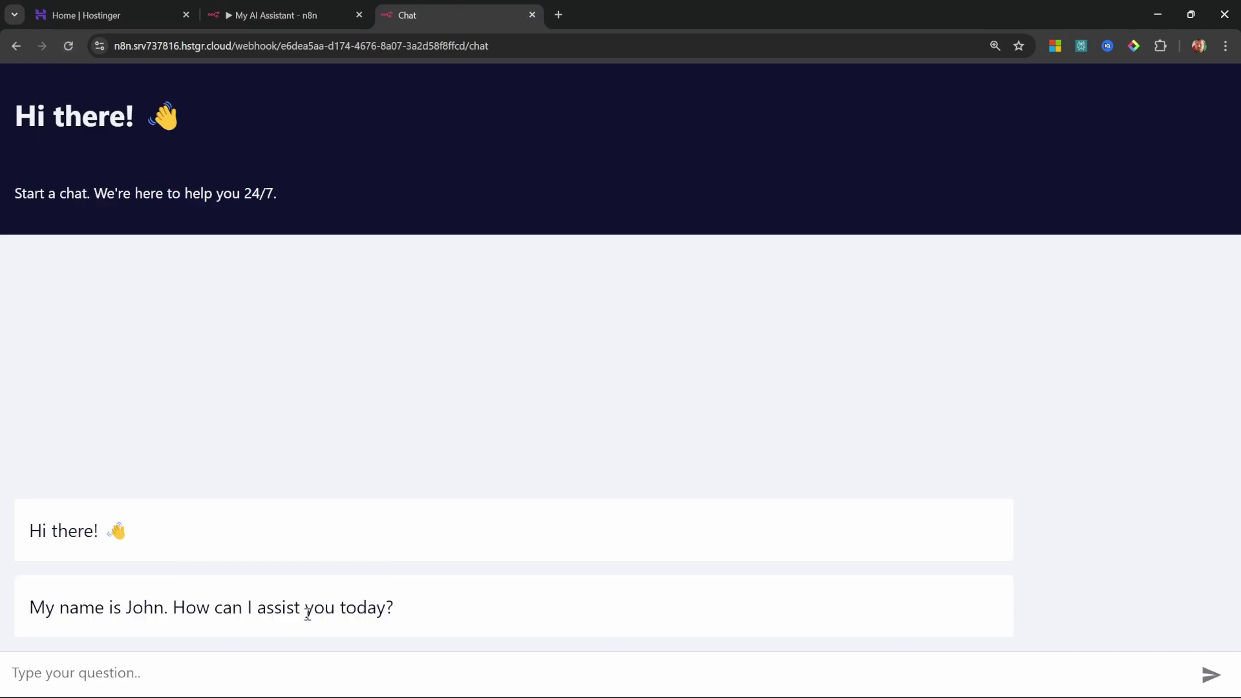
pyautogui.click(360, 671)
pyautogui.write('Hello')
pyautogui.press('Return')
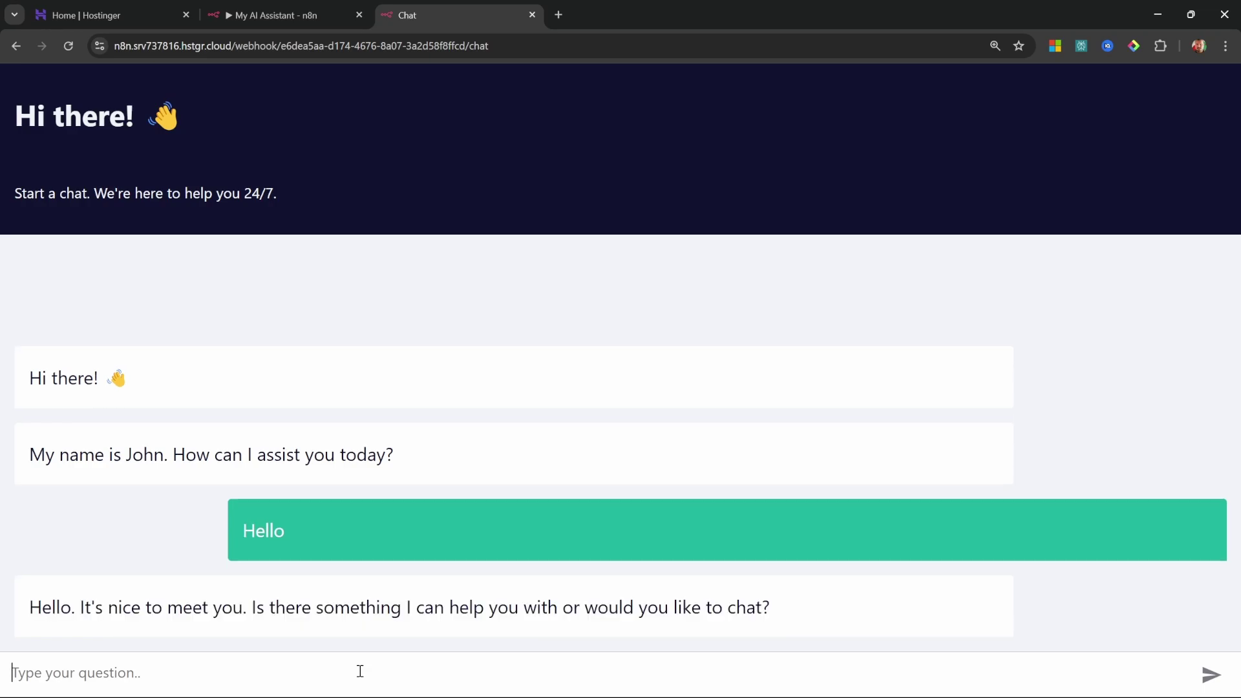
# - Ask the public chat "What is the current weather in Cape Town?" and review the reply
pyautogui.write('What is the i')
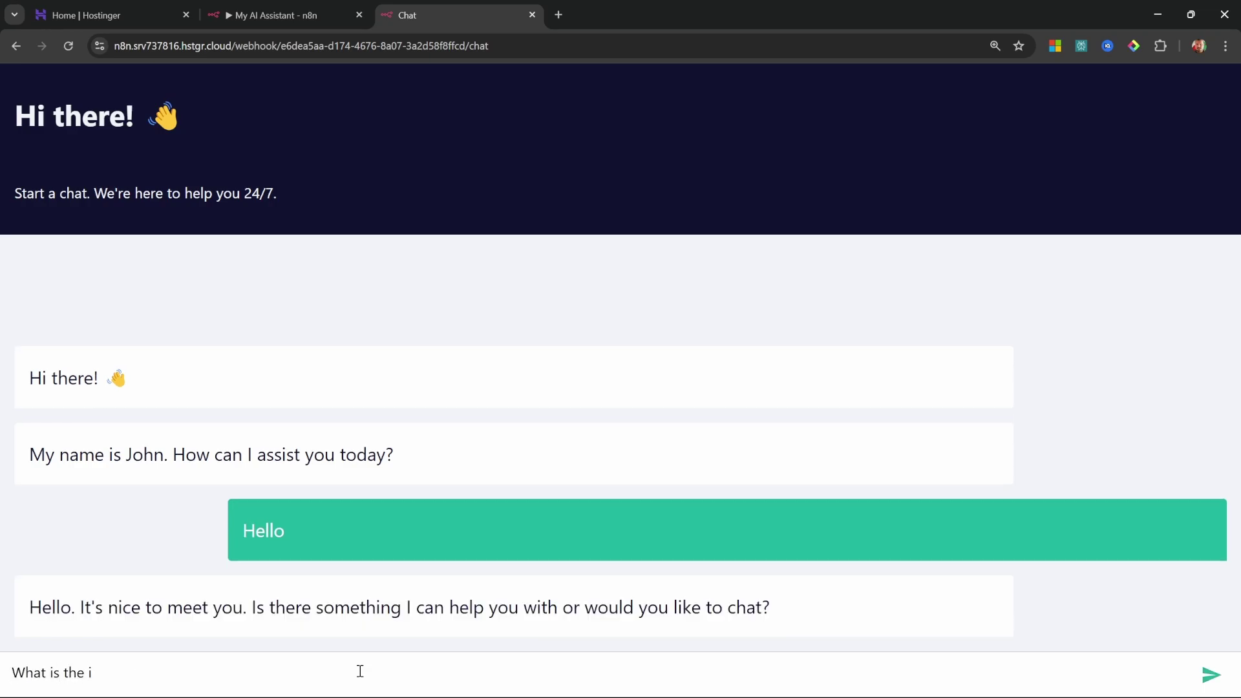
pyautogui.press('BackSpace')
pyautogui.write('current weather in Ca')
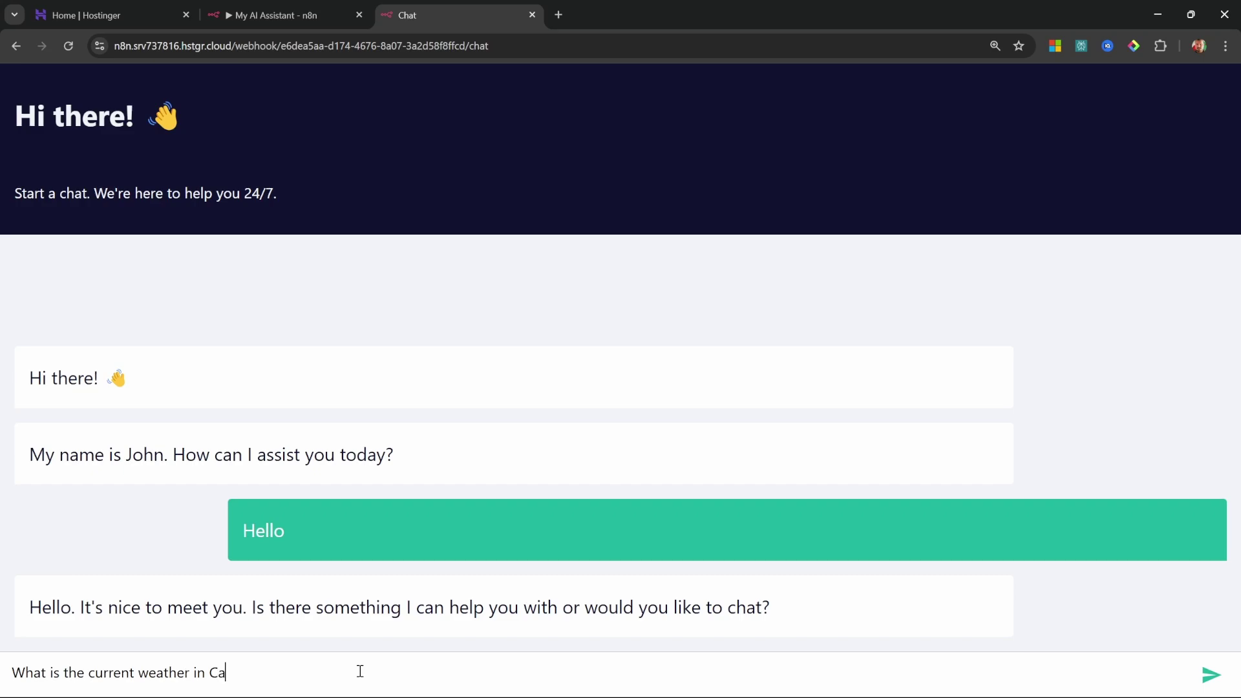
pyautogui.write('pe Town?')
pyautogui.press('Return')
pyautogui.moveTo(206, 608); pyautogui.dragTo(16, 573)
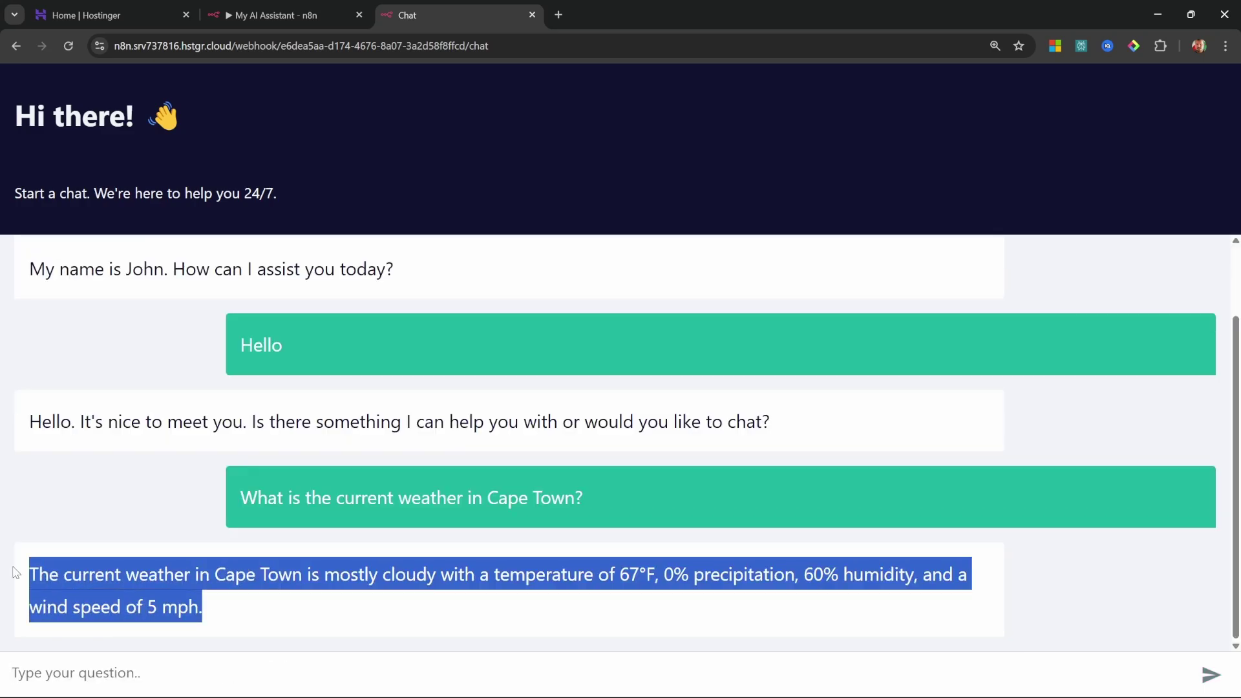
pyautogui.click(242, 615)
# - Examine the My AI Assistant workflow's execution history by viewing several earlier runs and the most recent one
pyautogui.click(126, 9)
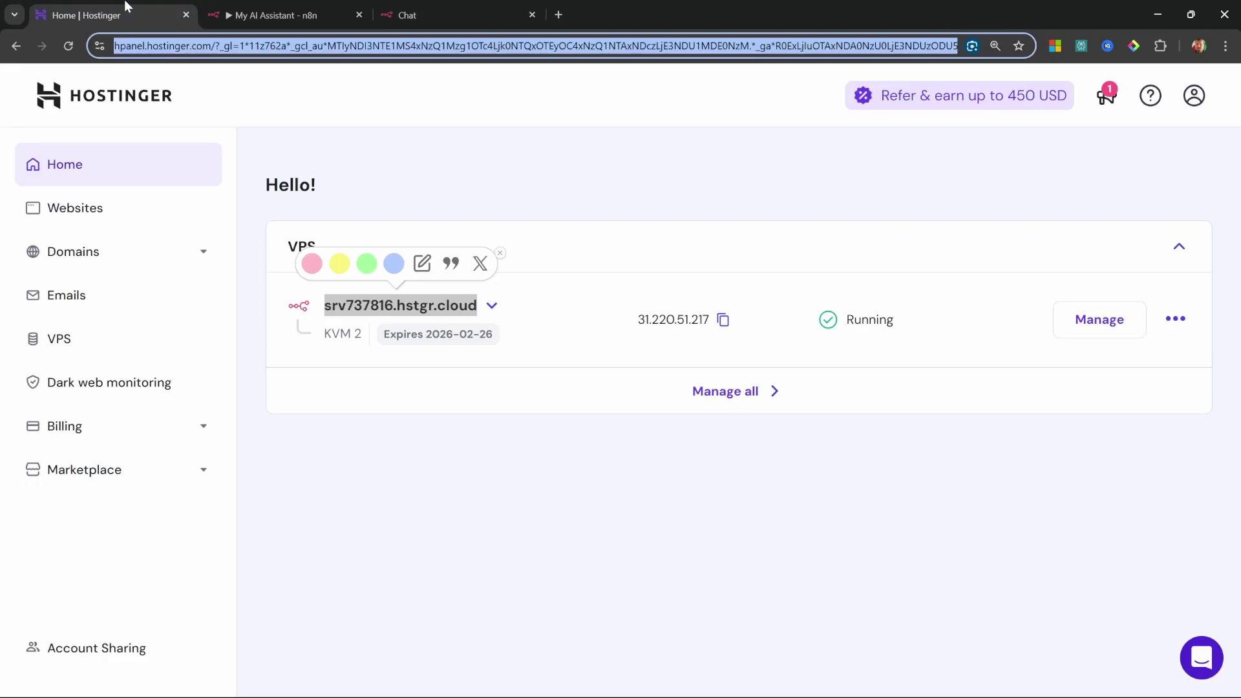
pyautogui.click(271, 9)
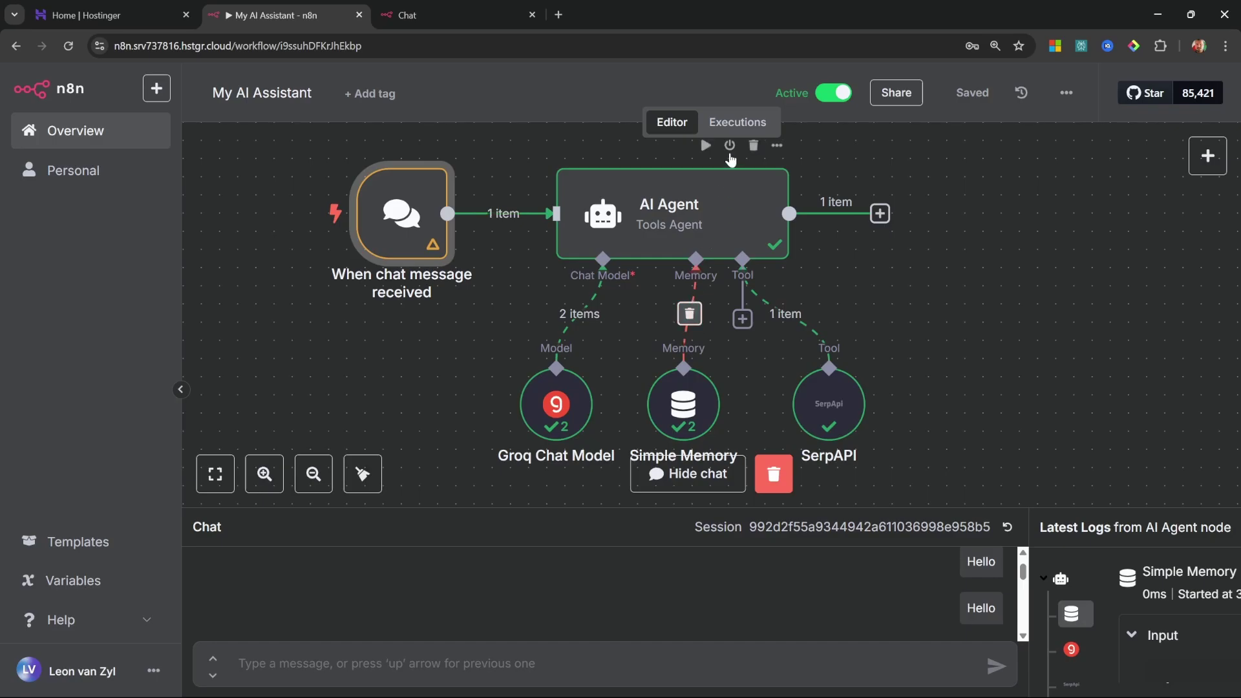
pyautogui.click(743, 129)
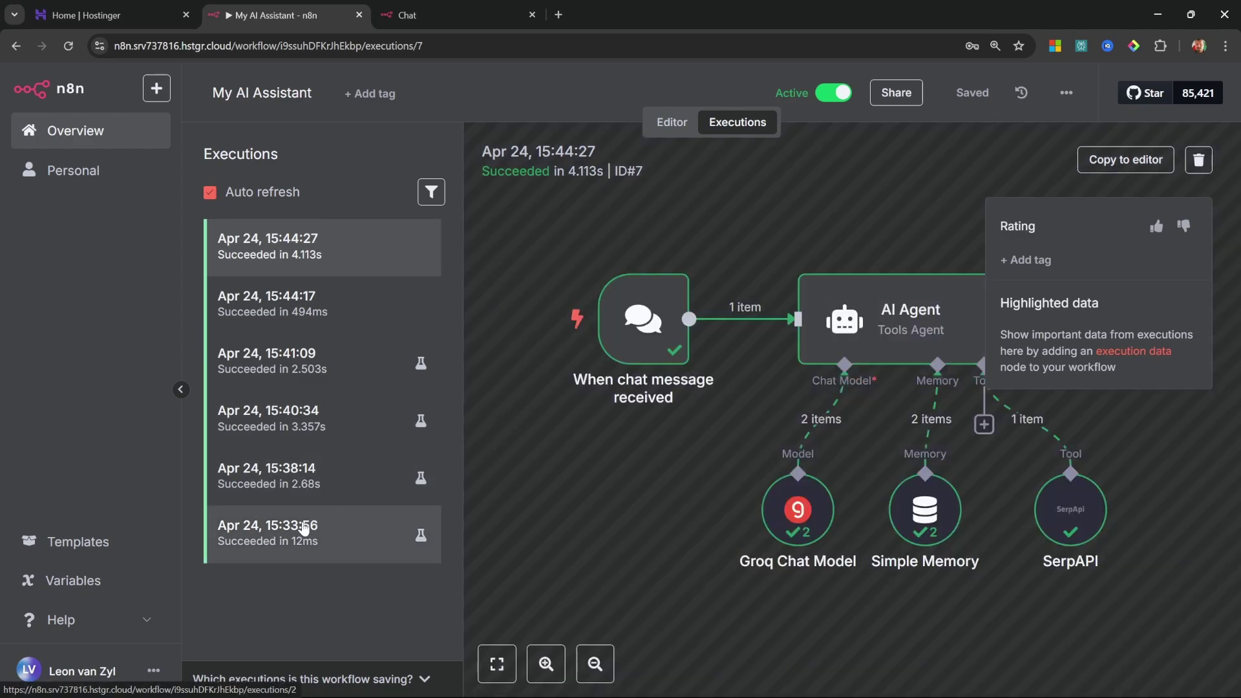
pyautogui.click(305, 527)
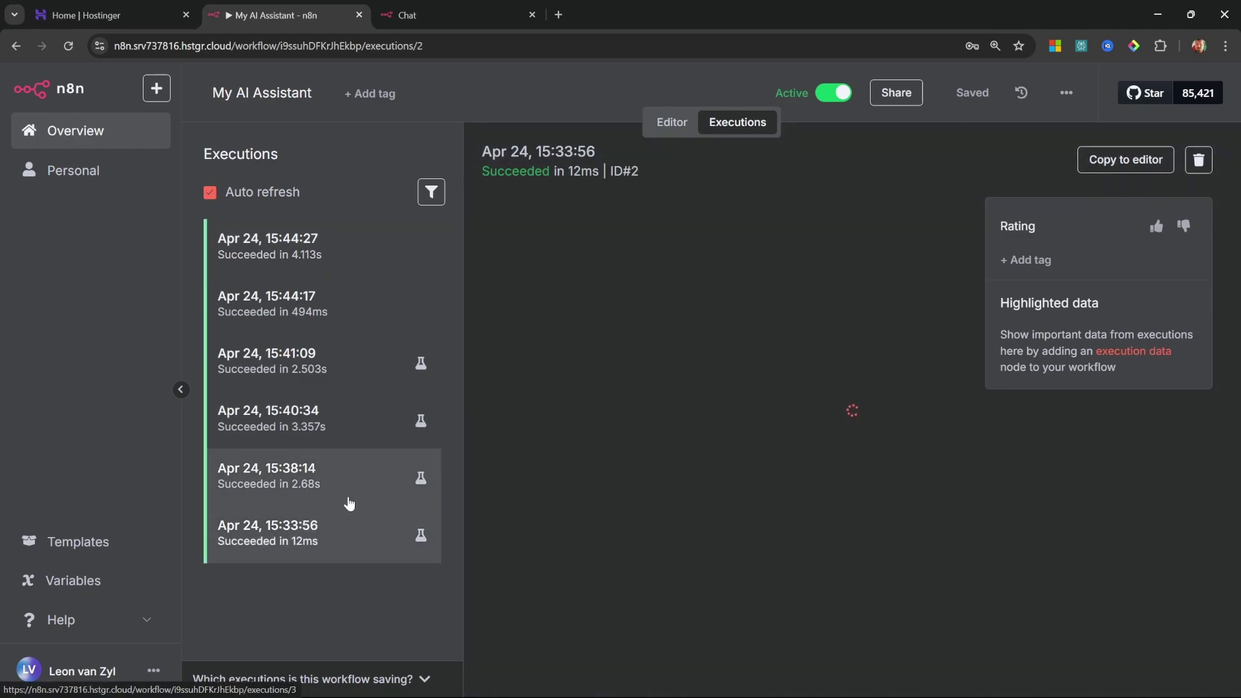
pyautogui.click(300, 474)
pyautogui.click(331, 416)
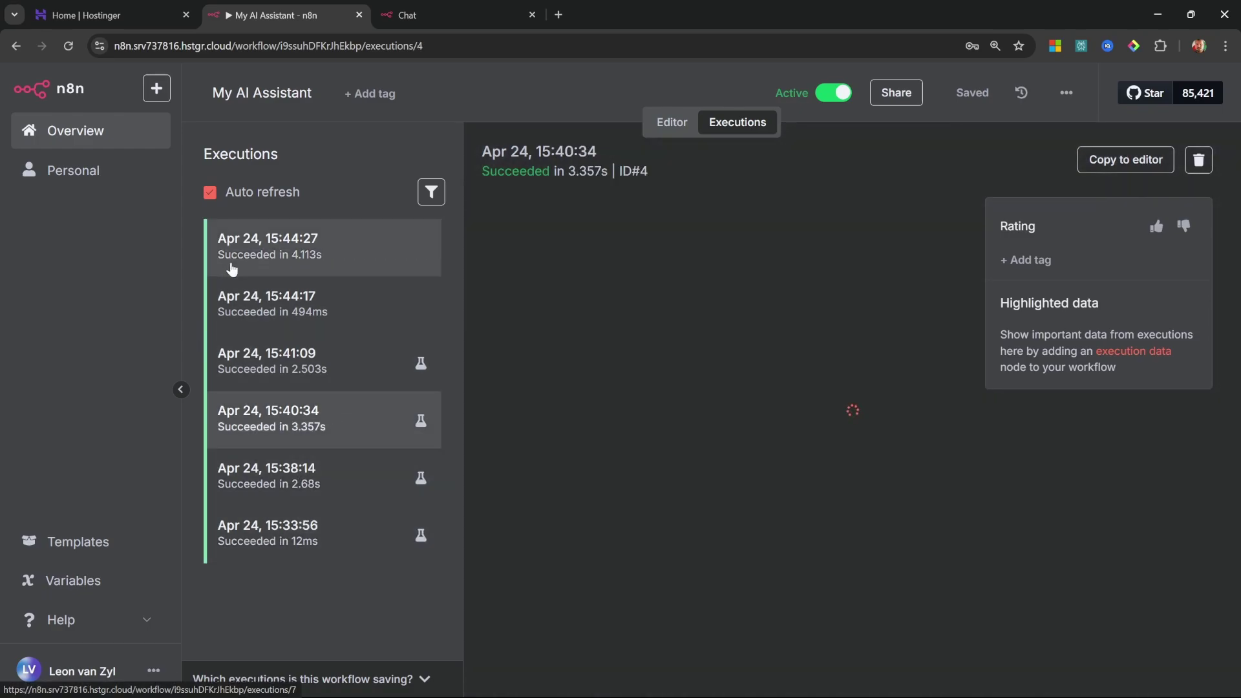
pyautogui.click(329, 241)
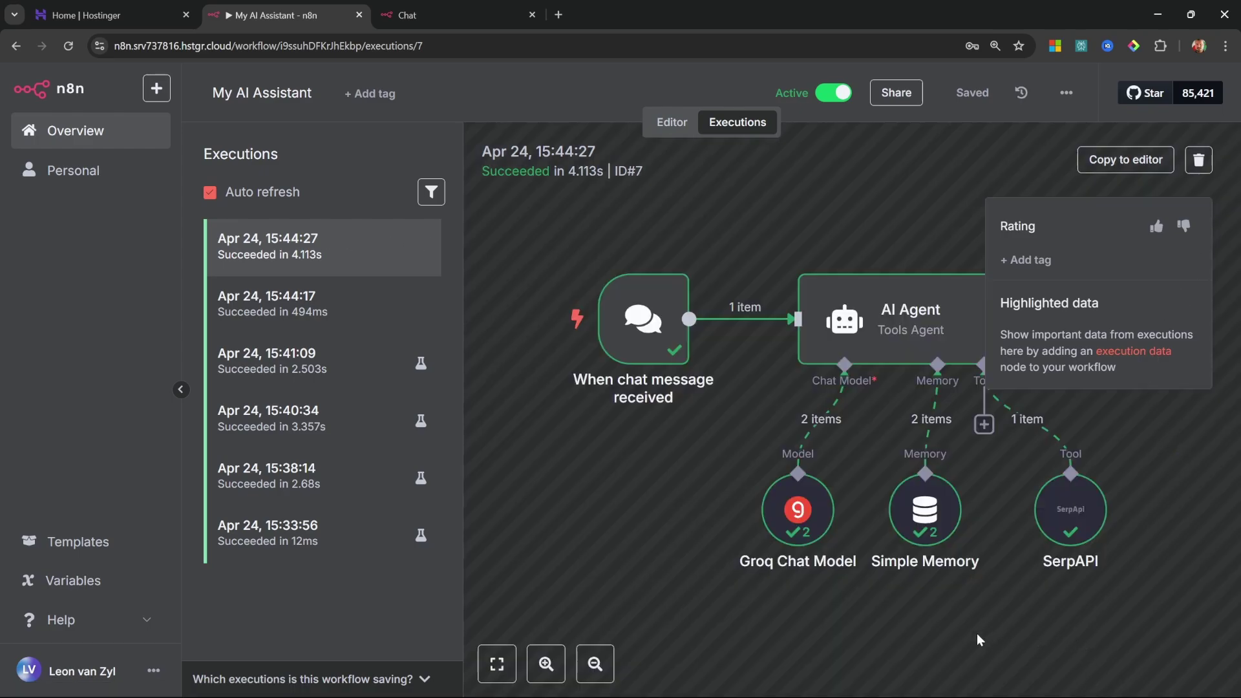
pyautogui.moveTo(968, 652); pyautogui.dragTo(714, 614)
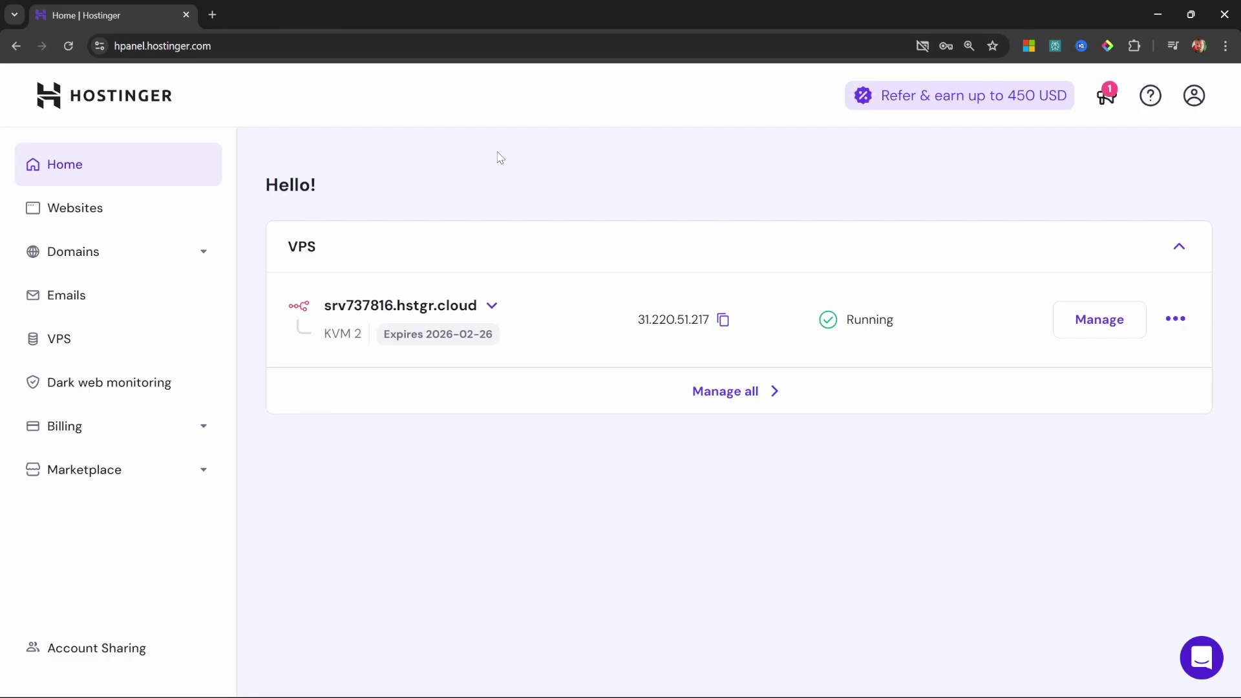
# - Open the n8n VPS's browser terminal from Hostinger and run "docker compose pull" at an enlarged text size
pyautogui.click(1104, 323)
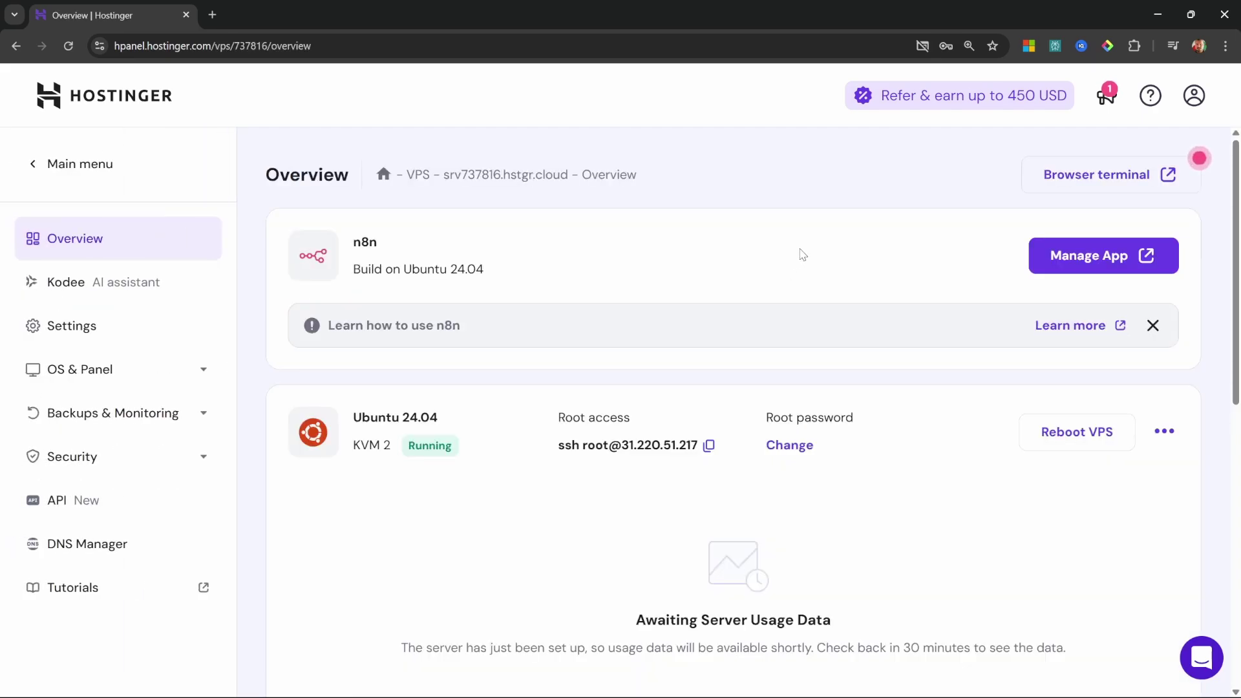
pyautogui.click(1122, 175)
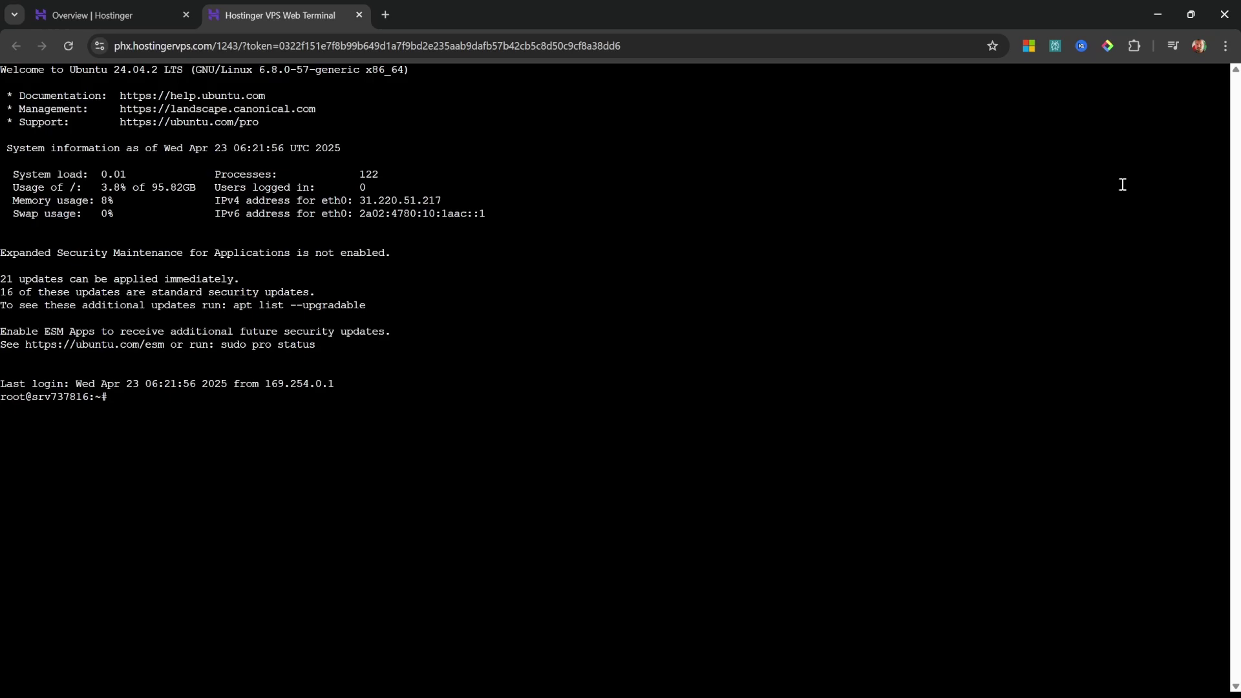
pyautogui.hotkey('ctrl', '+')
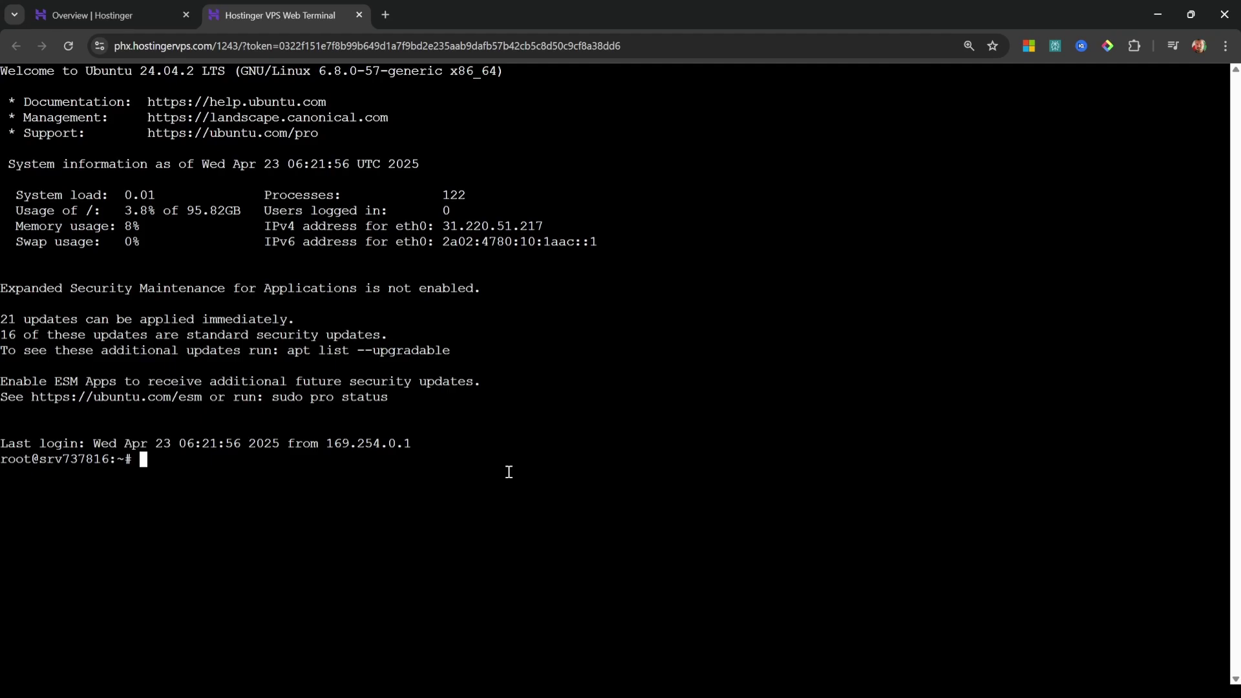
pyautogui.write('docker compose pull')
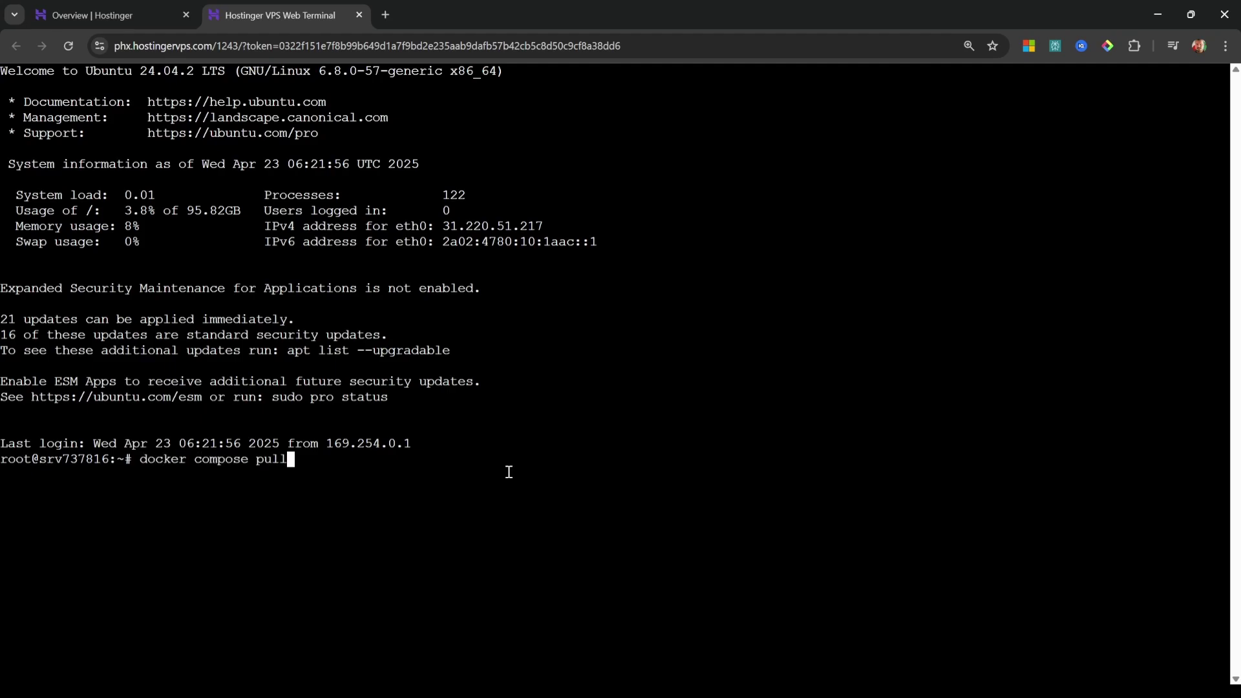
pyautogui.press('Return')
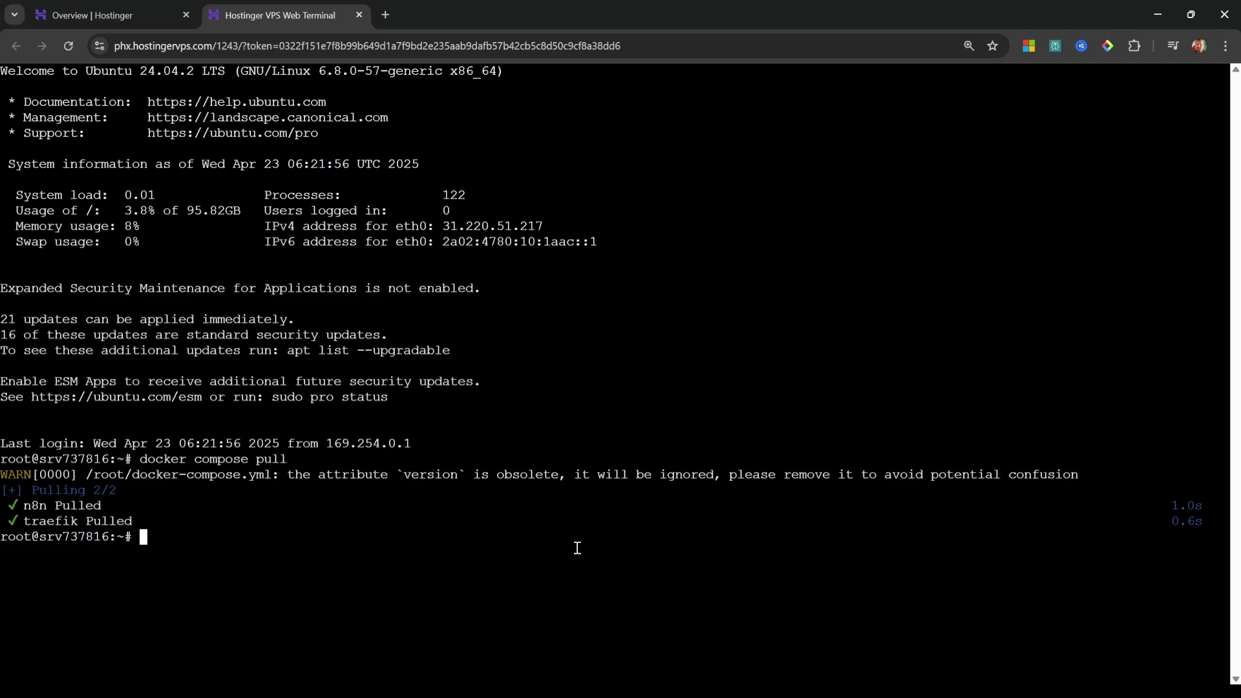
# - Restart the n8n containers with "docker compose down" and "docker compose up -d", and close the terminal
pyautogui.write('docker compose down')
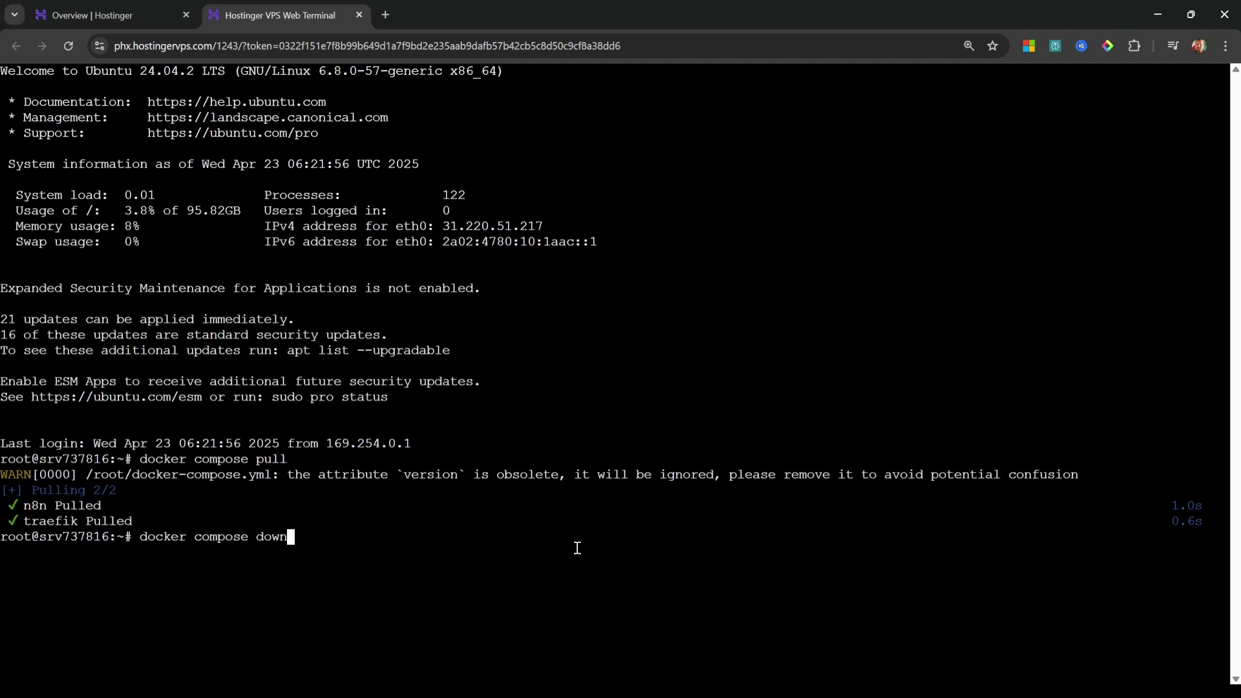
pyautogui.press('Return')
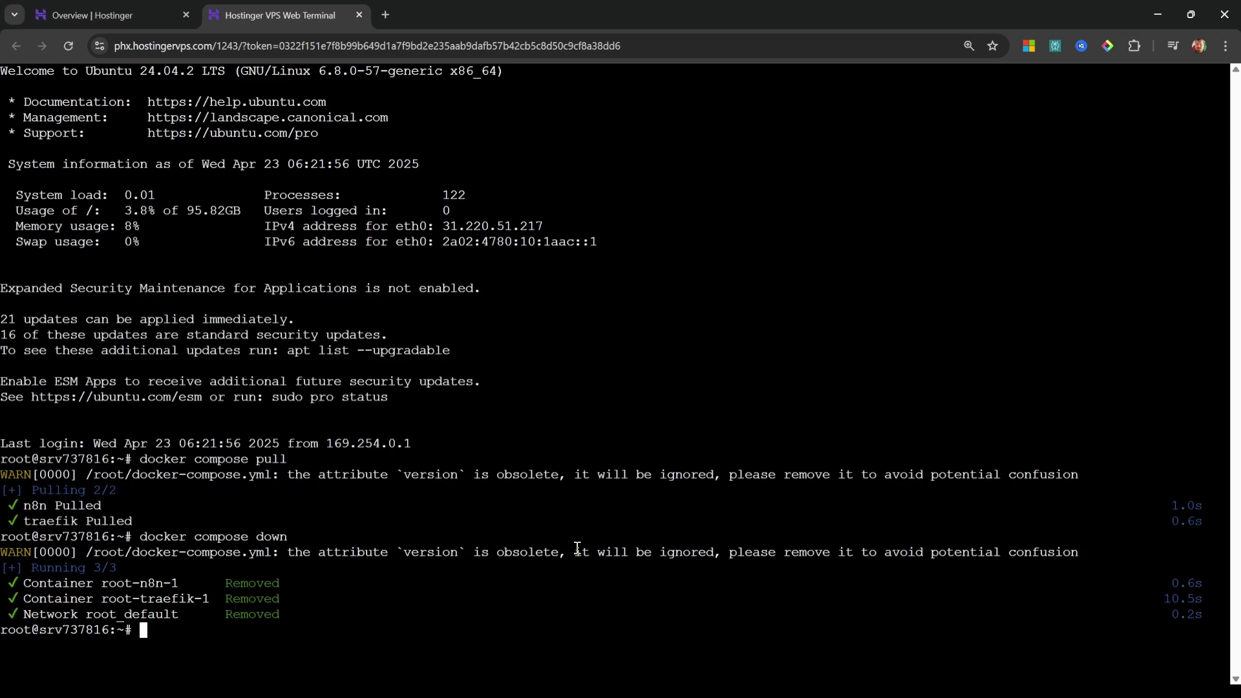
pyautogui.write('docker compose')
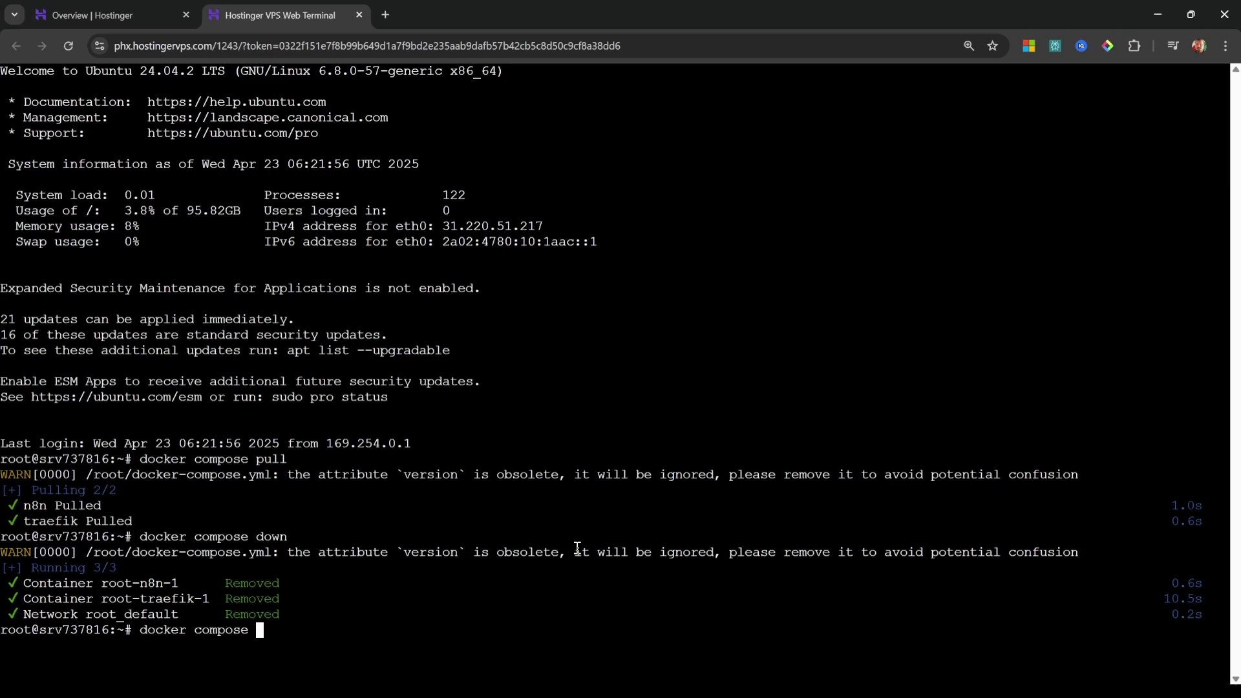
pyautogui.write('up -d')
pyautogui.press('Return')
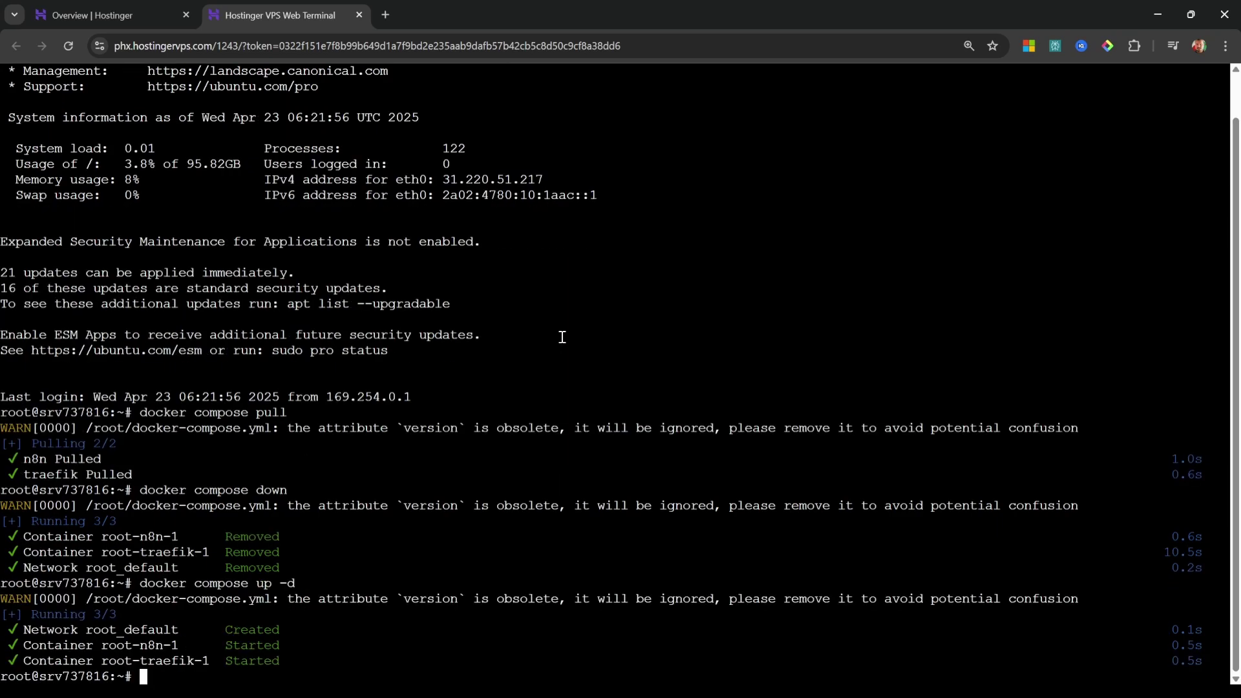
pyautogui.click(360, 16)
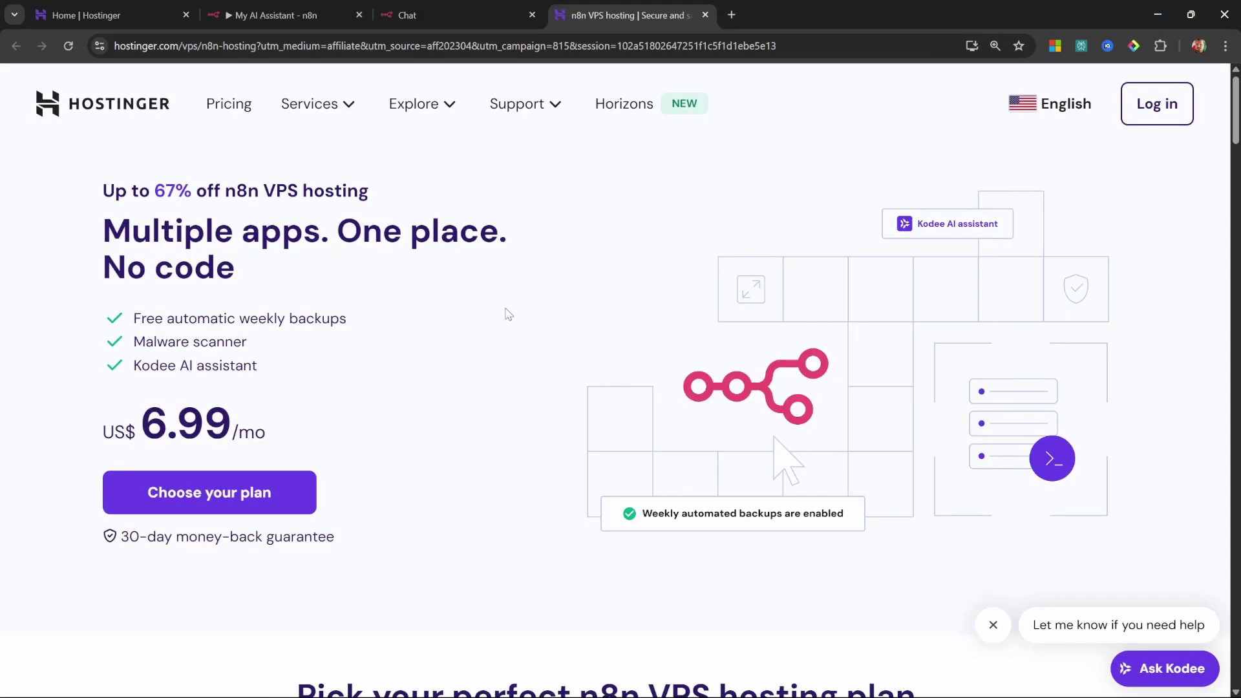